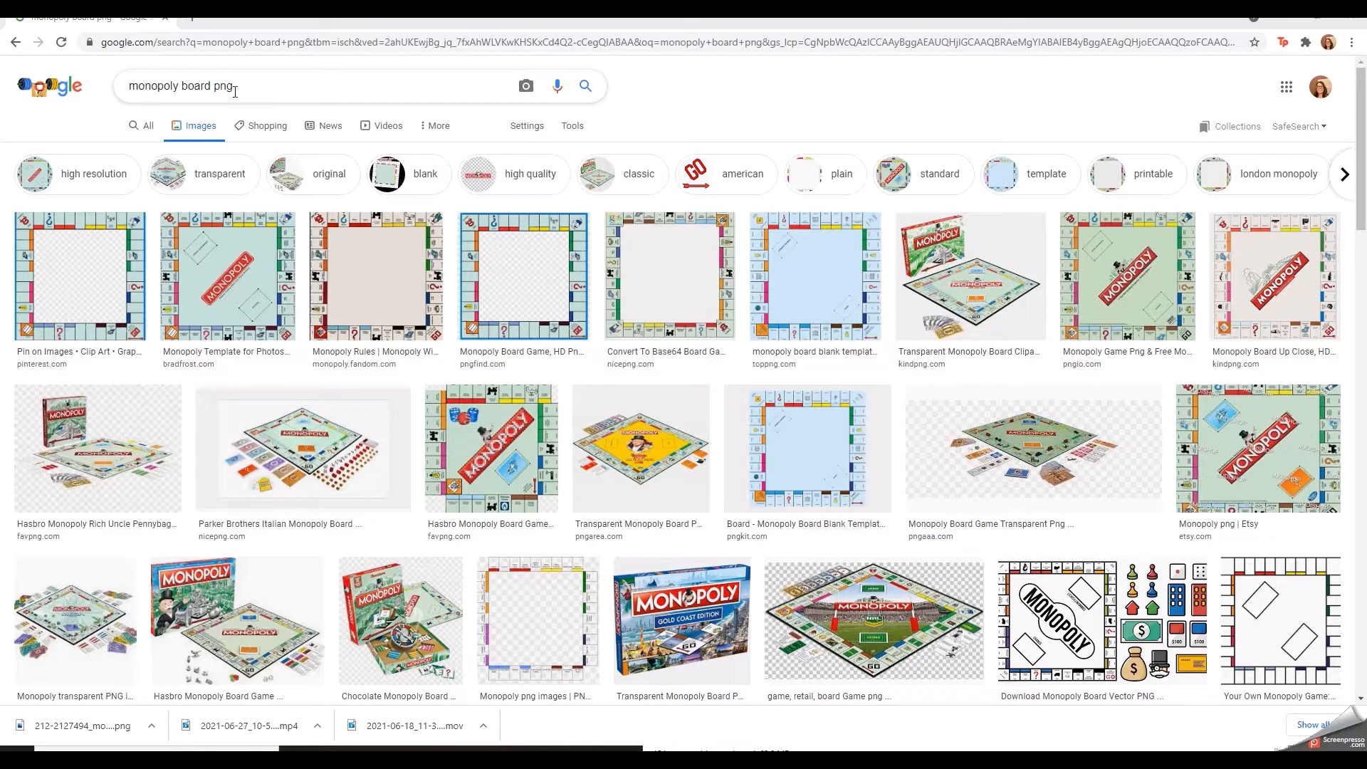
# Try filtering the Monopoly board image results to transparent images.
pyautogui.click(573, 127)
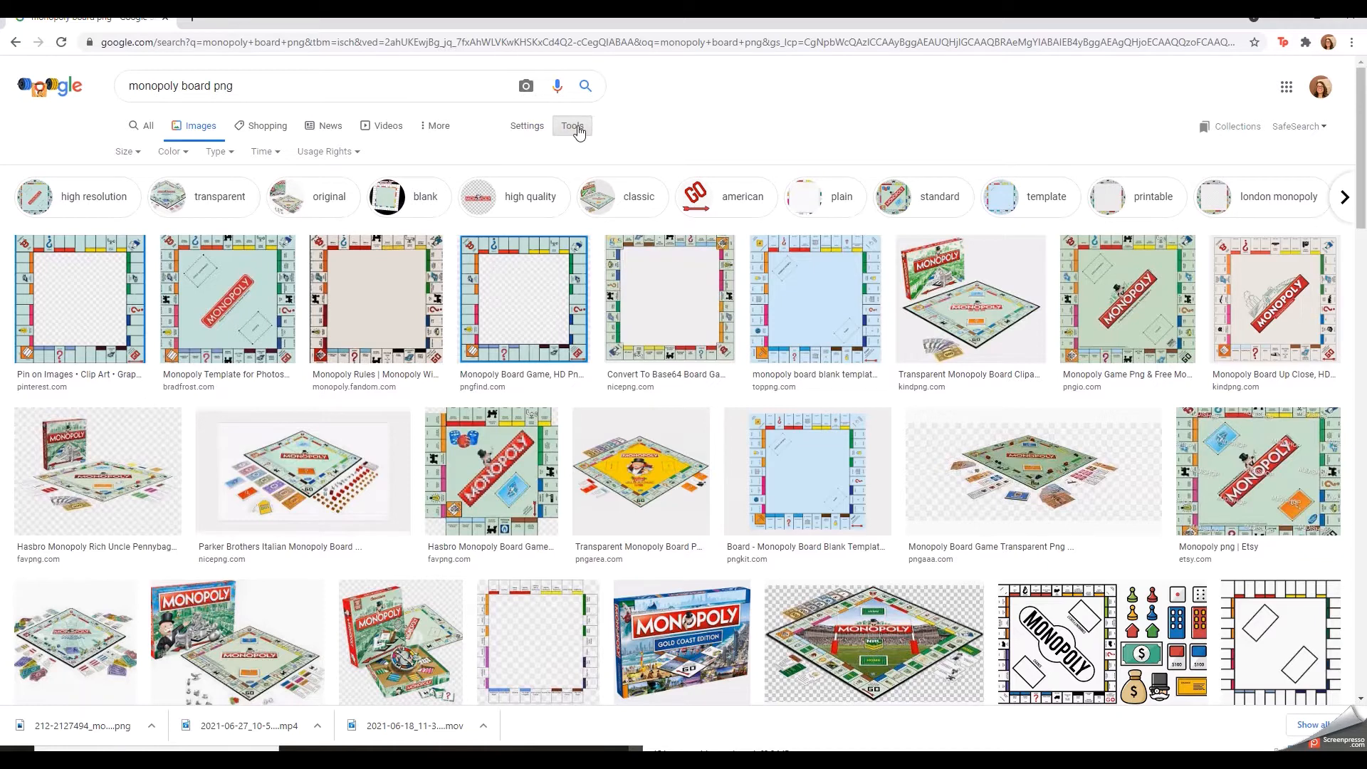
pyautogui.click(187, 153)
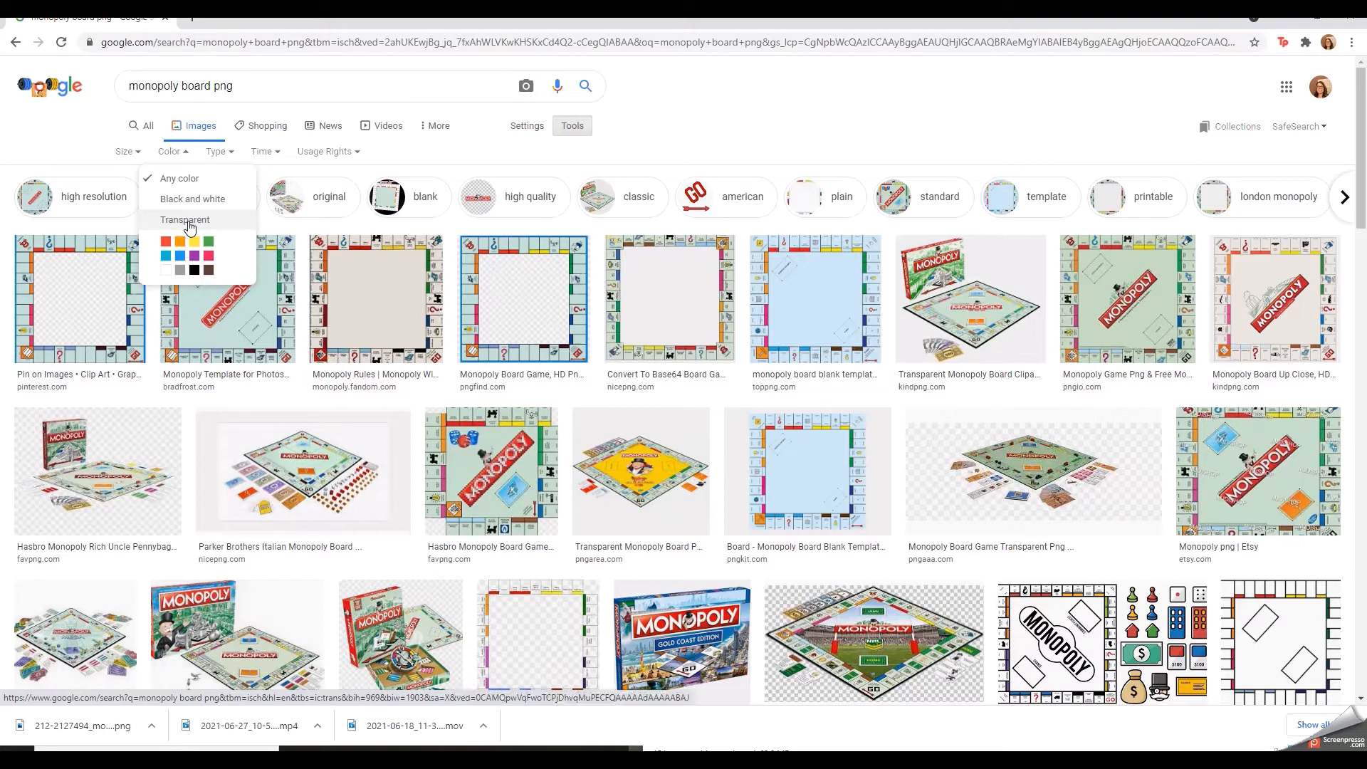
pyautogui.click(190, 221)
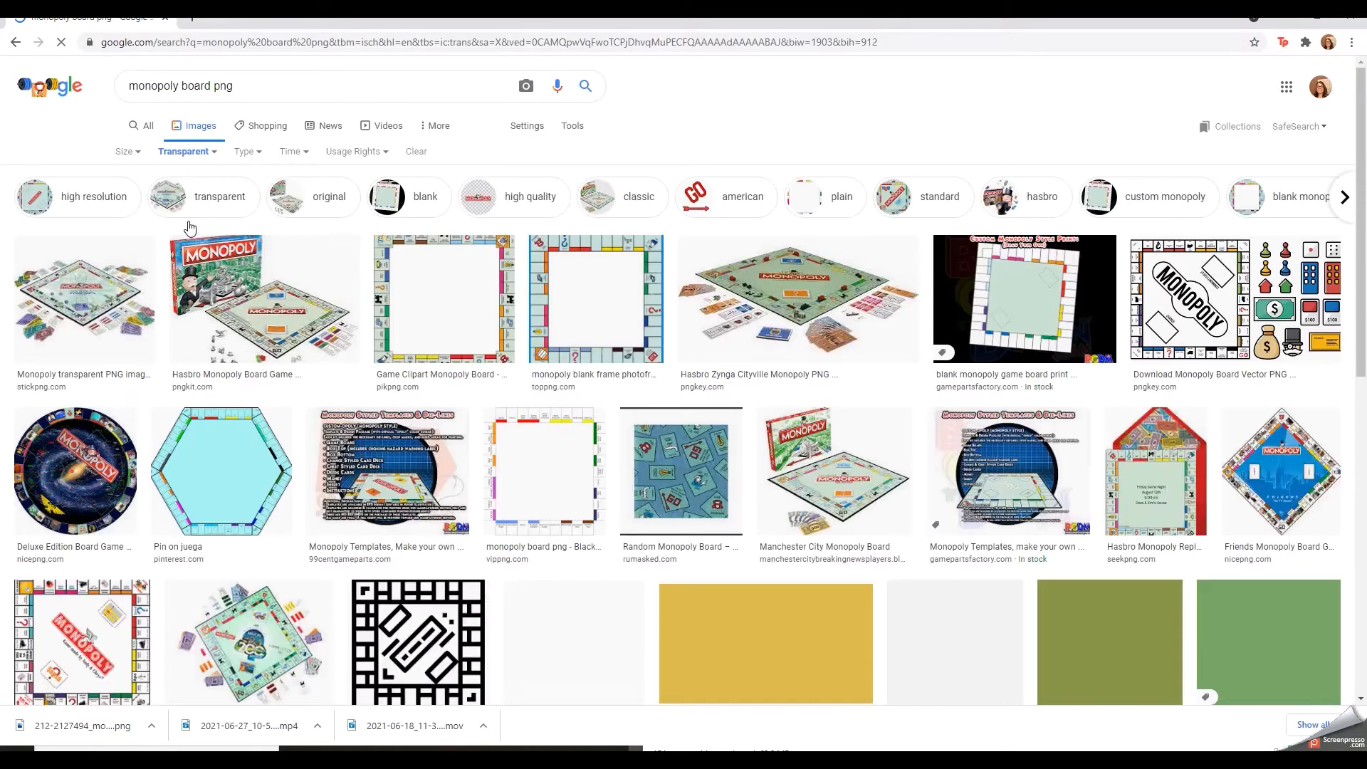
pyautogui.click(15, 44)
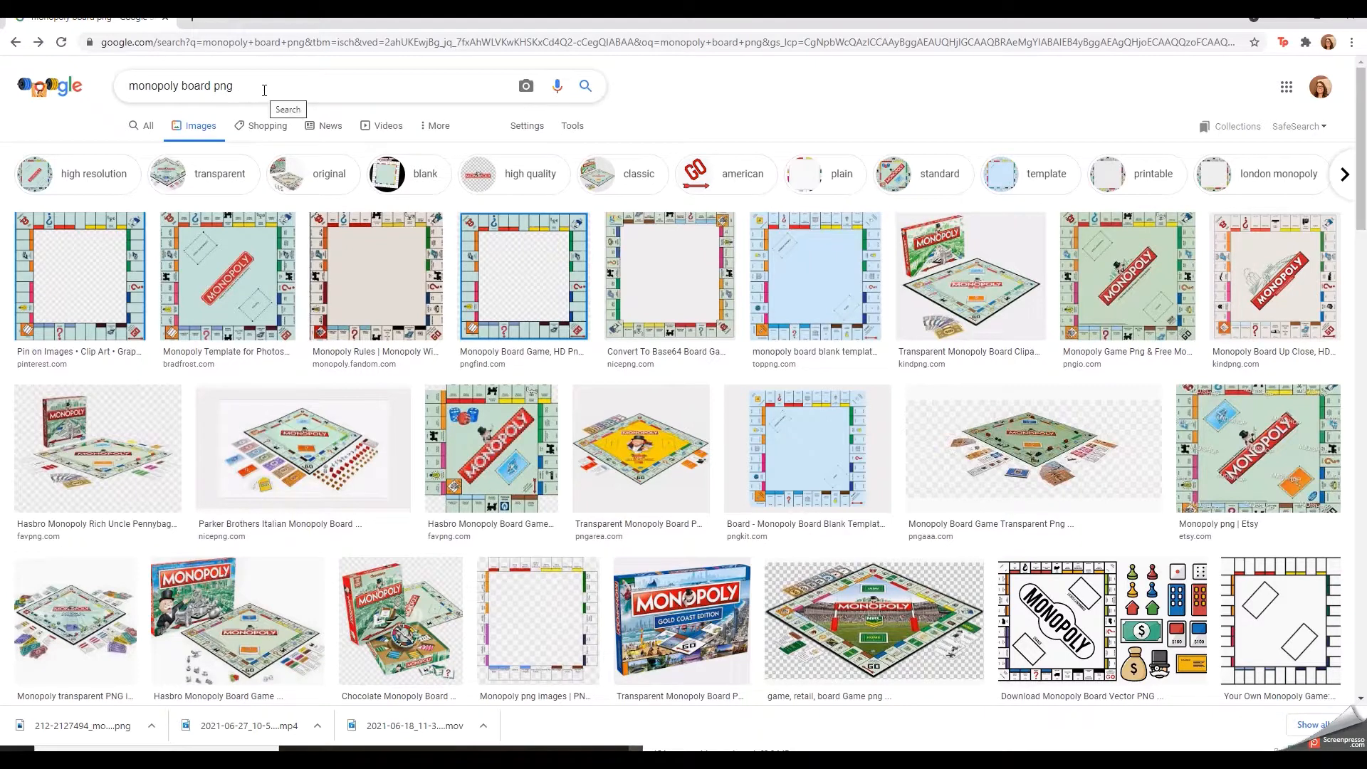
# Save the first blank Monopoly board image from the search results as a PNG in the Downloads folder.
pyautogui.click(78, 283)
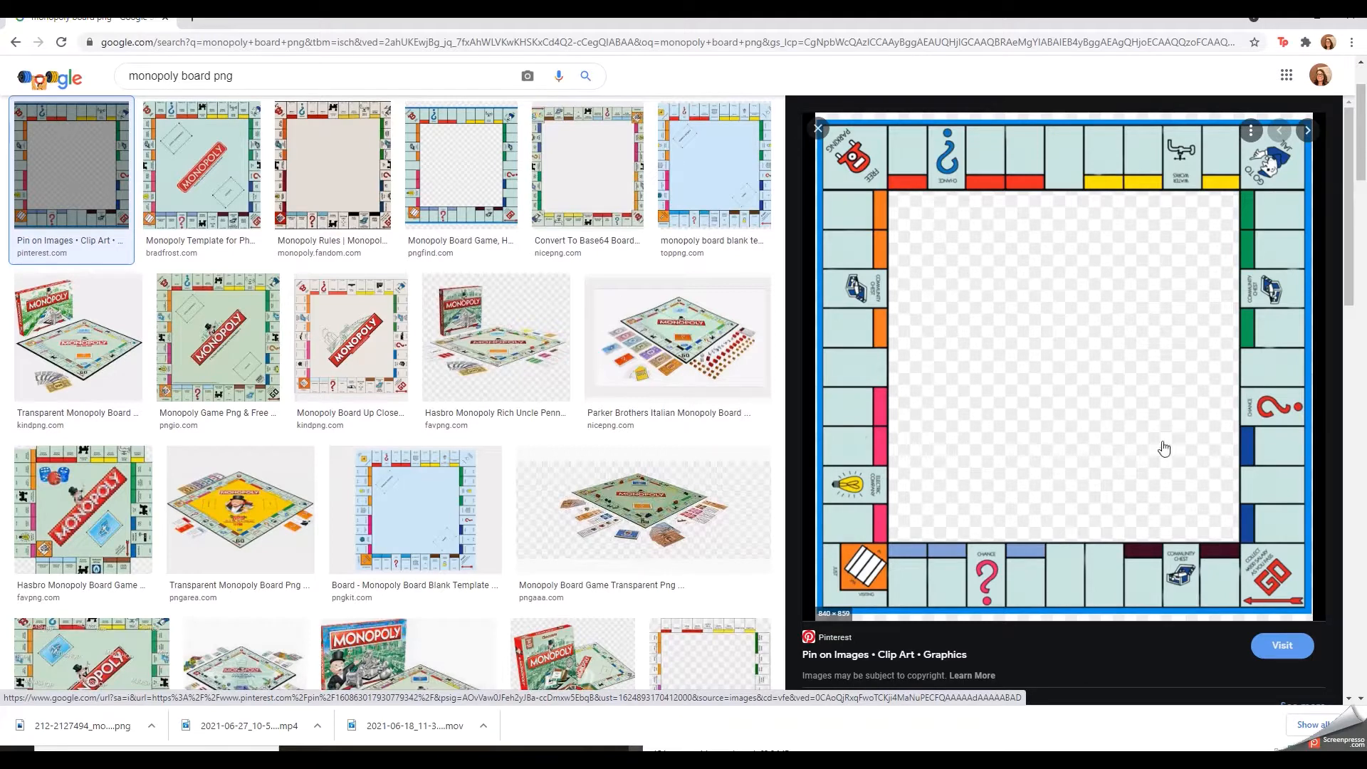
pyautogui.rightClick(978, 391)
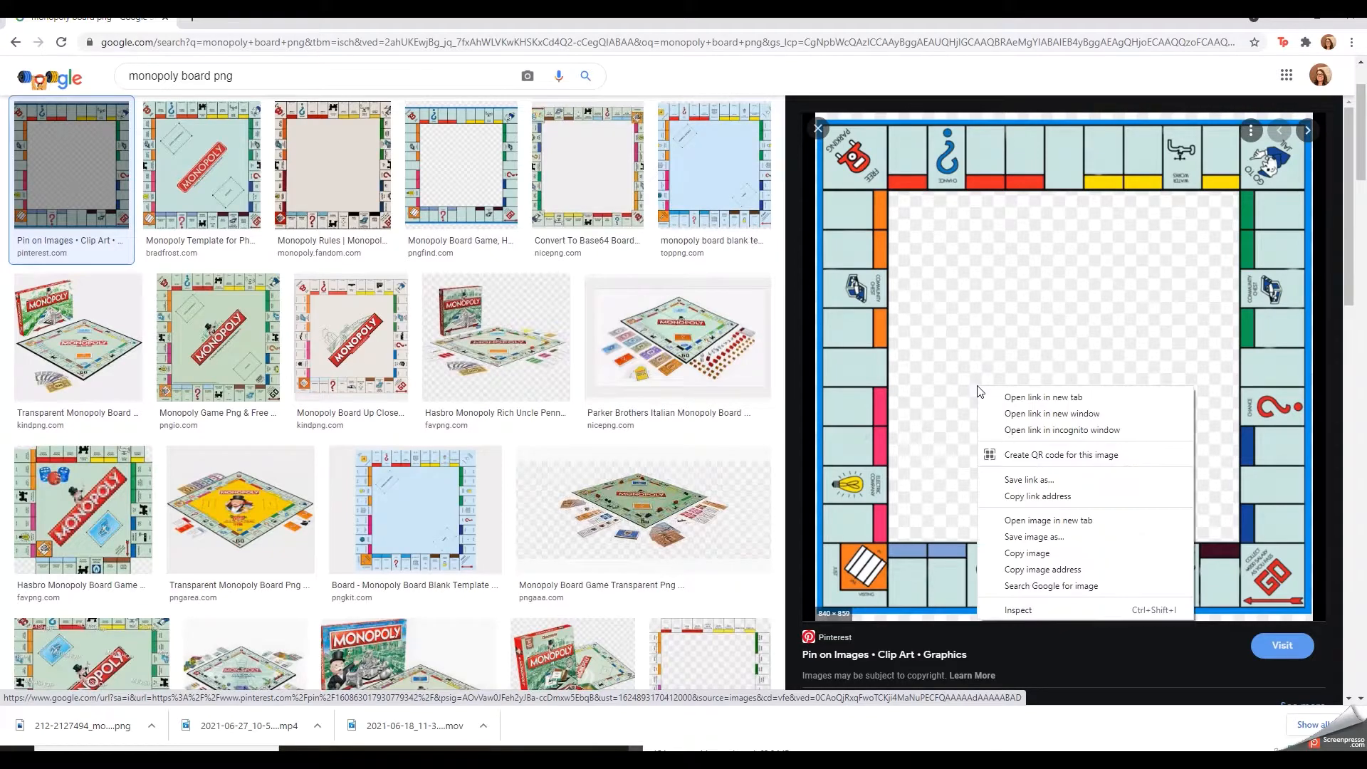
pyautogui.click(1022, 538)
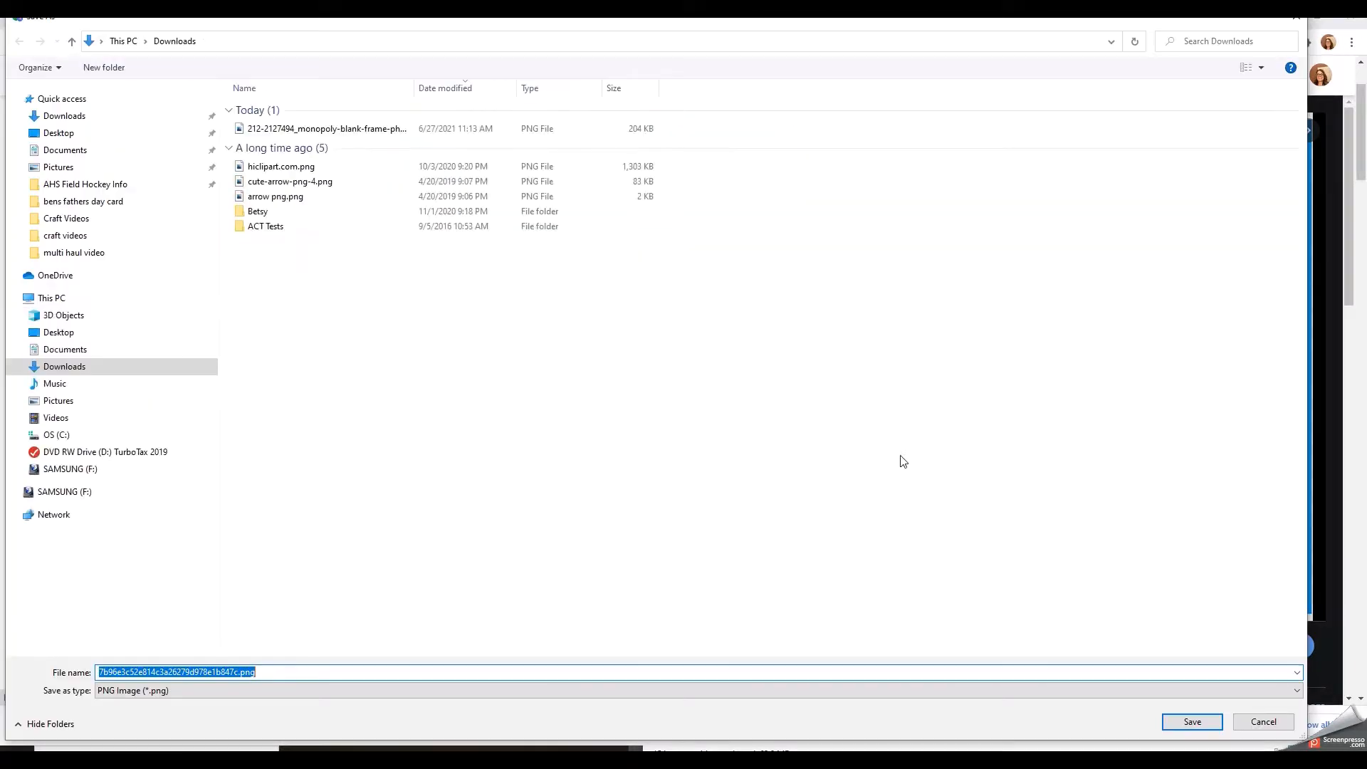
pyautogui.click(75, 121)
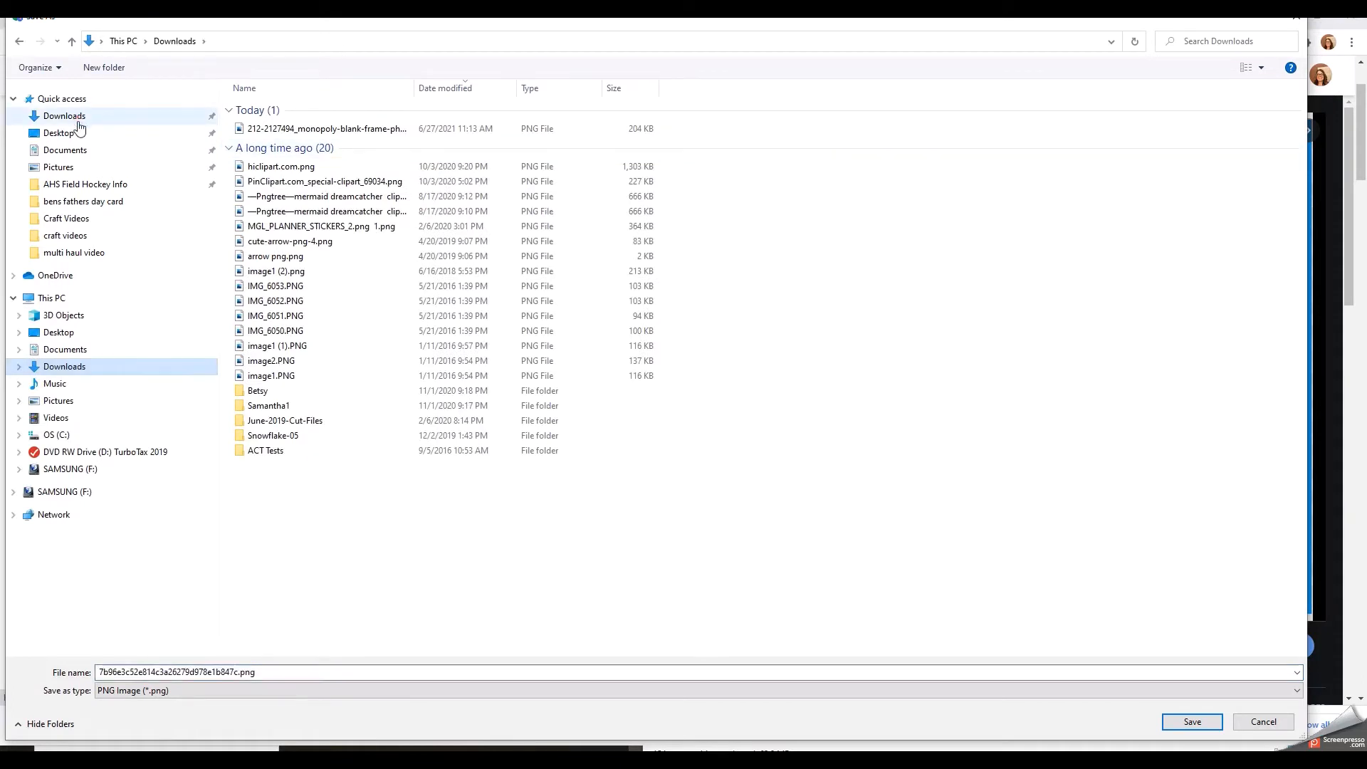
pyautogui.click(1193, 722)
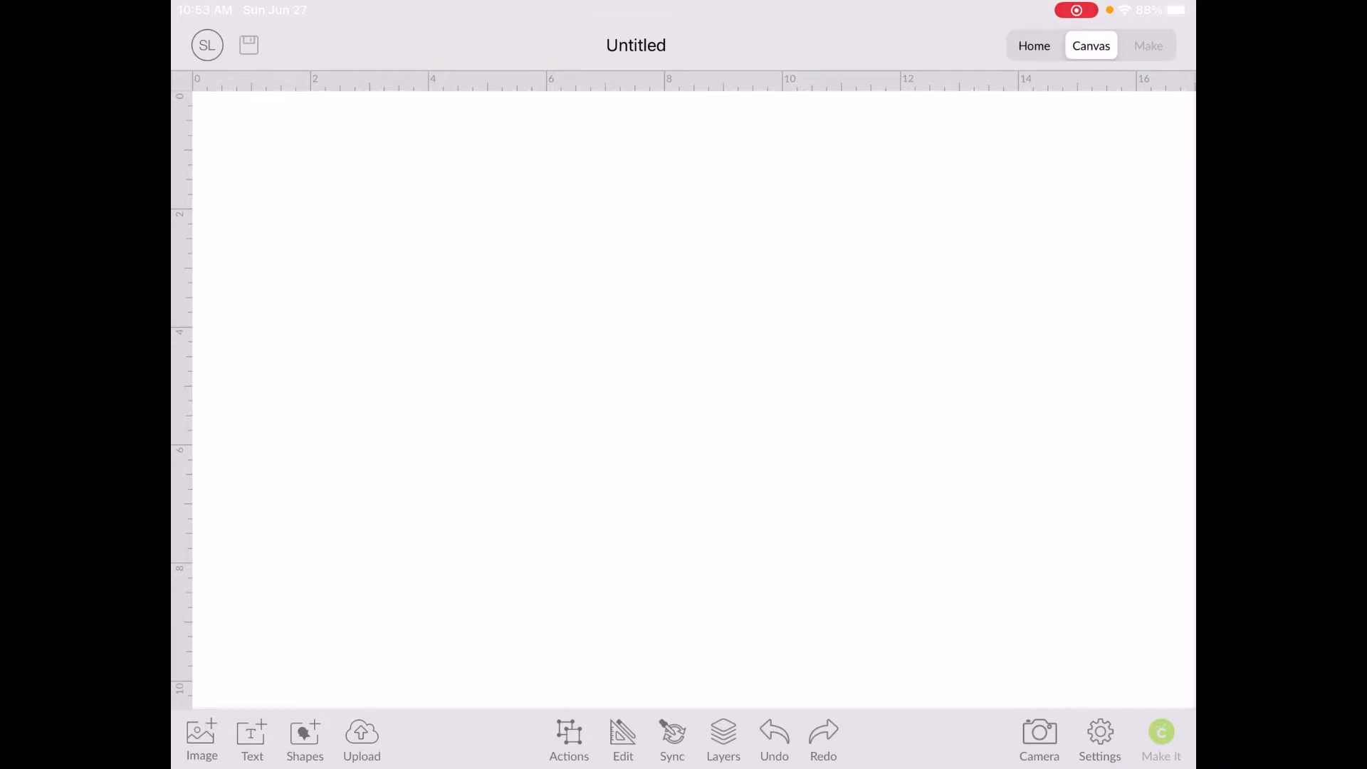
# In Cricut Design Space, upload the blank Monopoly board image from the photo library.
pyautogui.click(362, 738)
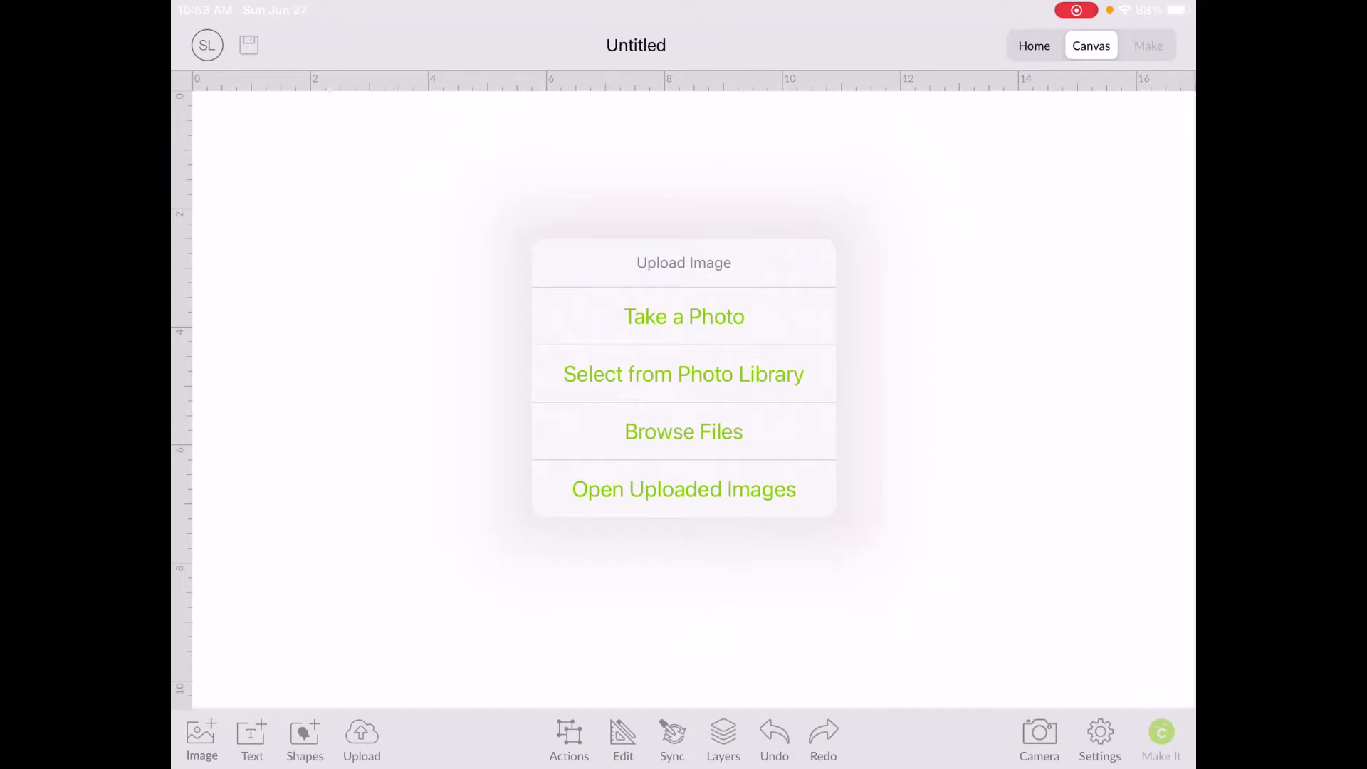
pyautogui.click(683, 374)
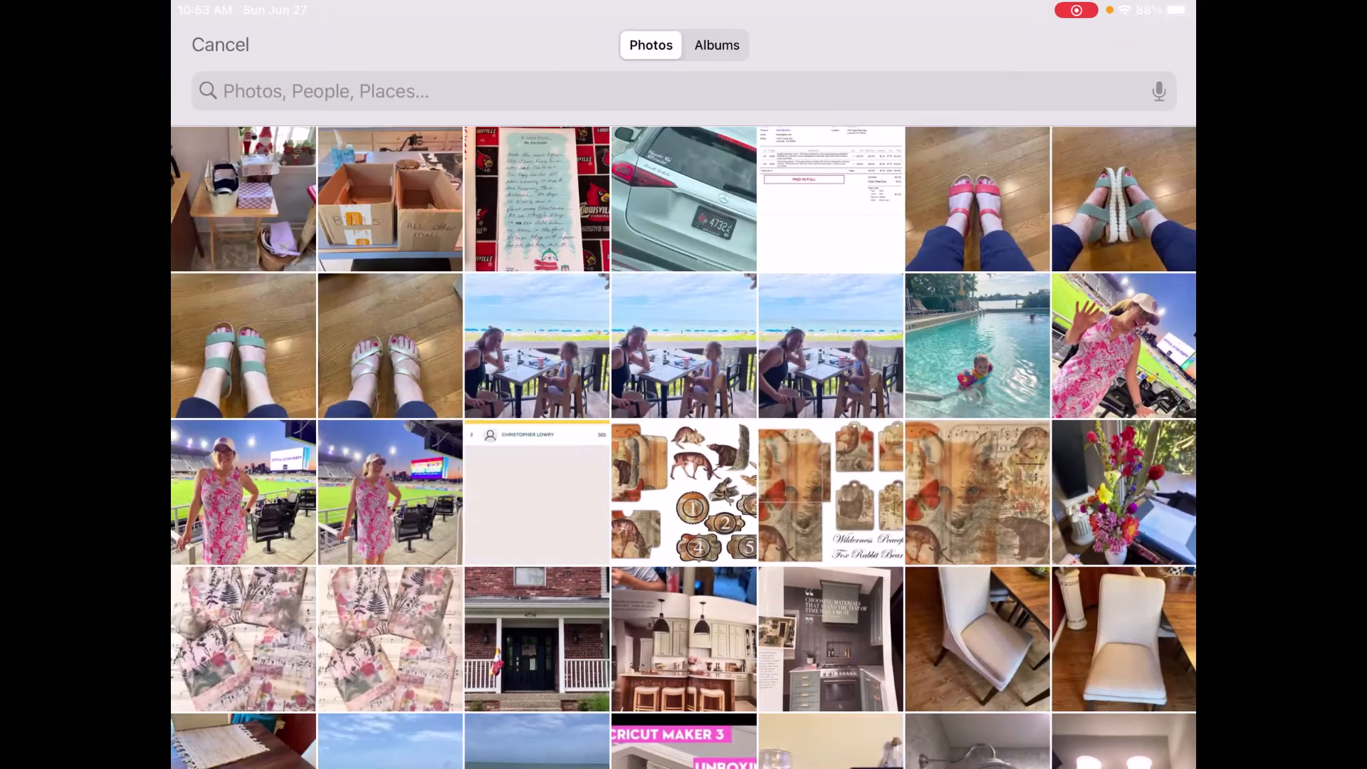
pyautogui.scroll(-20, 683, 446)
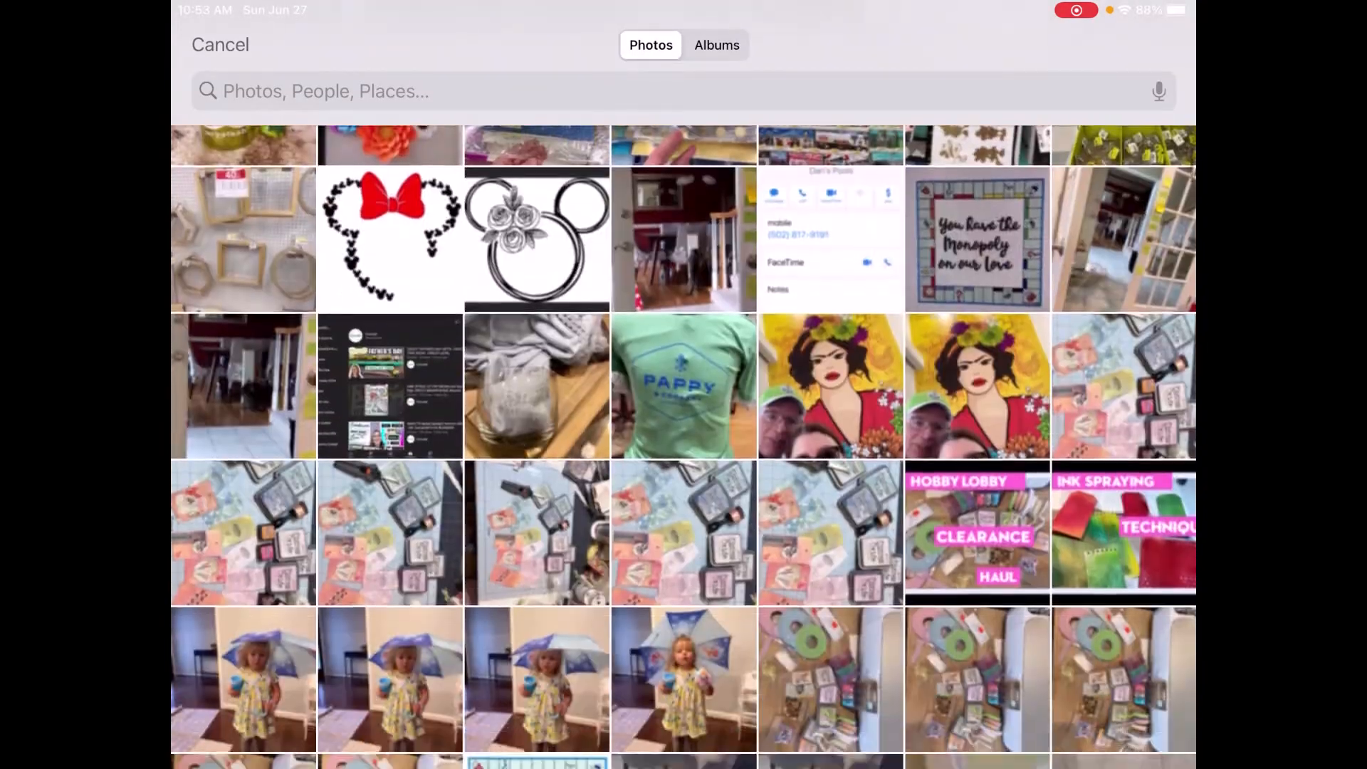
pyautogui.scroll(-8, 684, 446)
pyautogui.scroll(1, 683, 446)
pyautogui.click(537, 302)
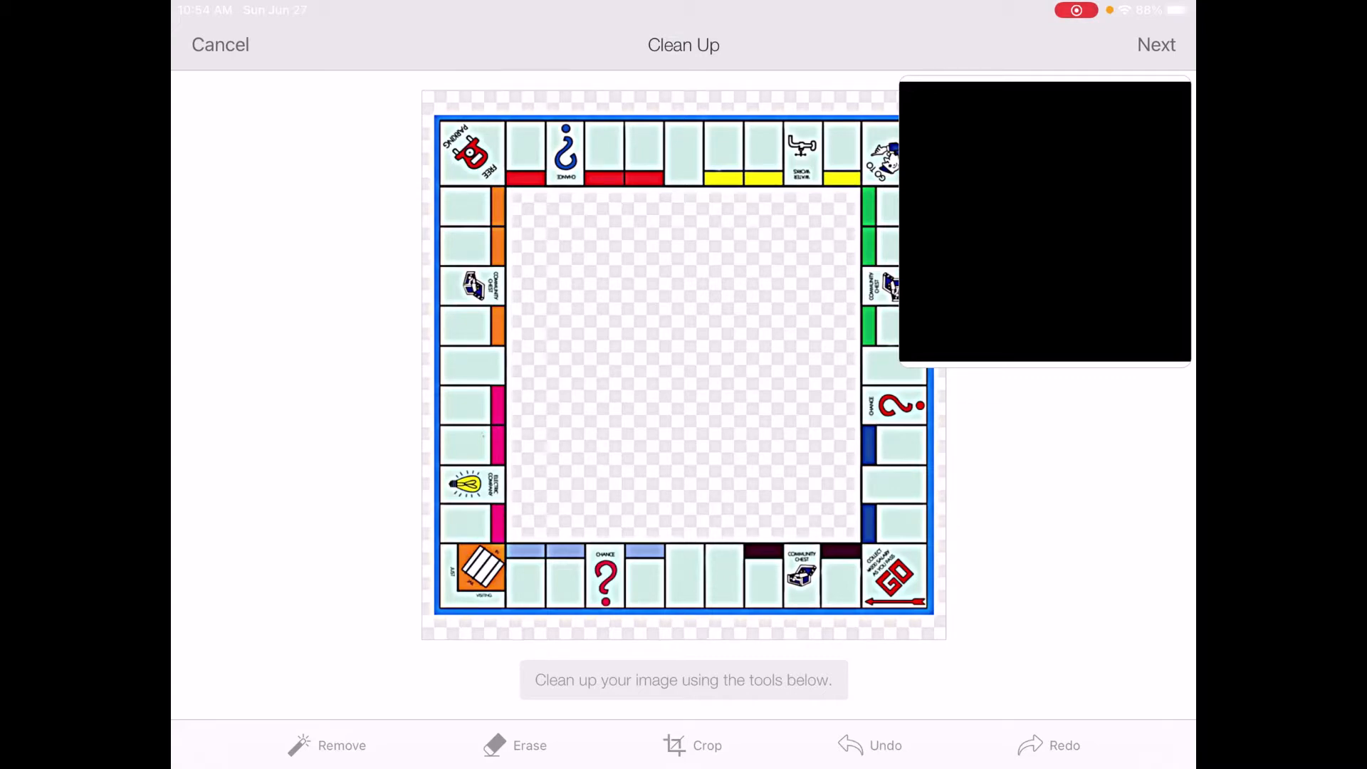
# Remove the checkered background inside and around the Monopoly board border and continue to refining.
pyautogui.click(327, 745)
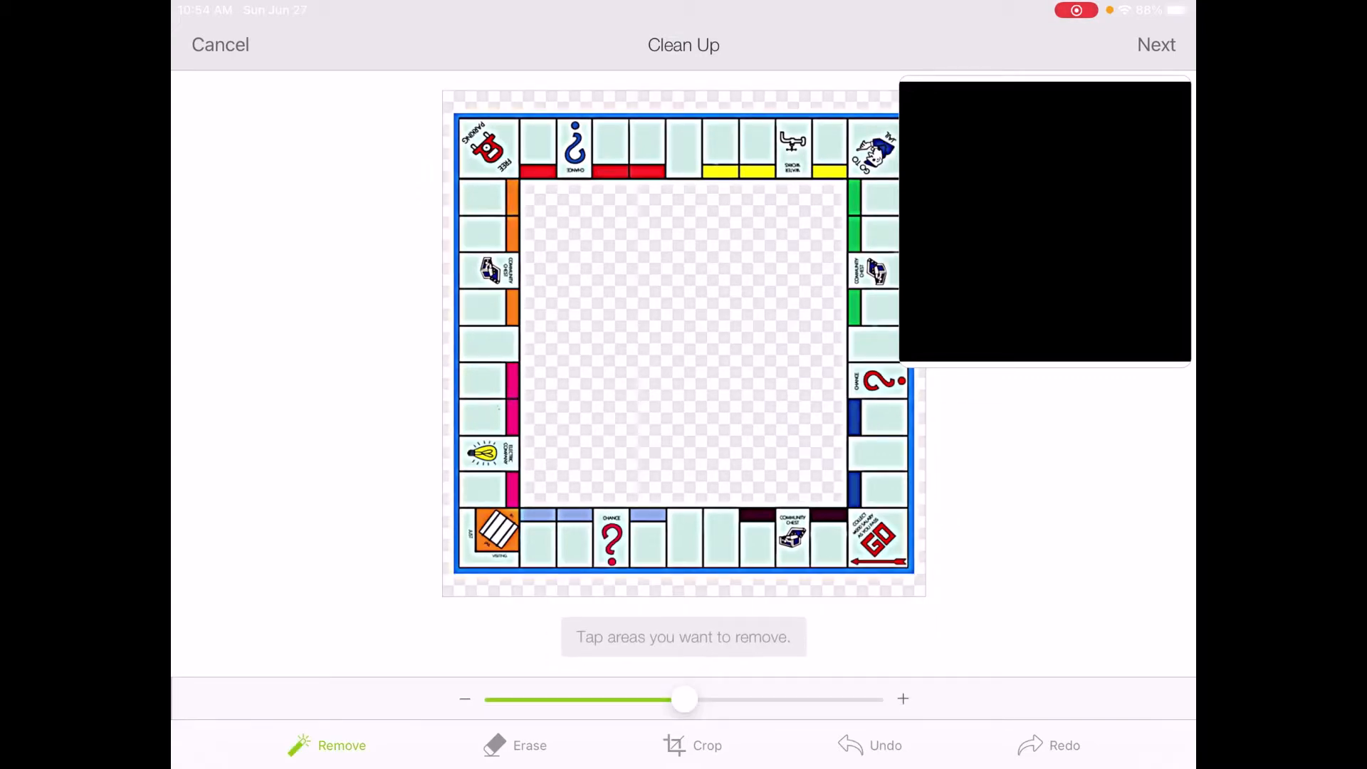
pyautogui.click(683, 385)
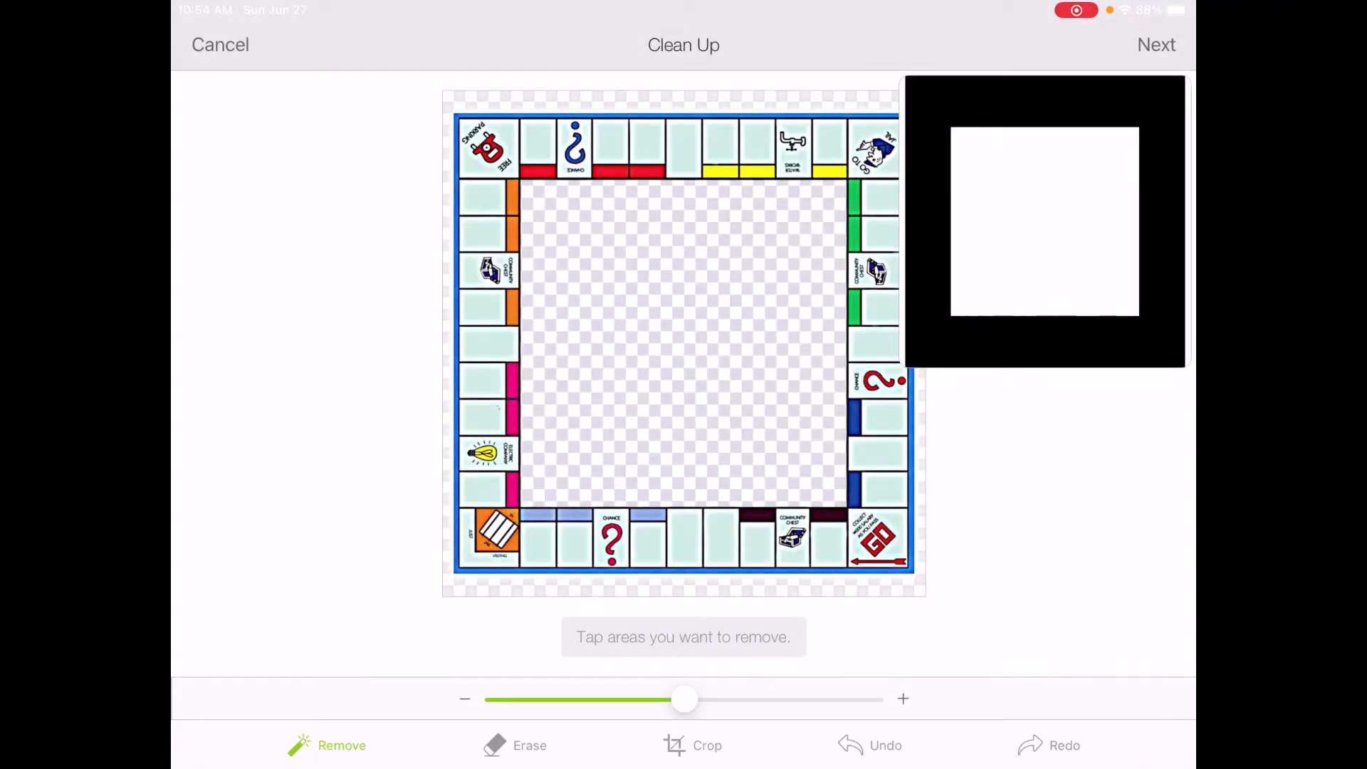
pyautogui.click(683, 384)
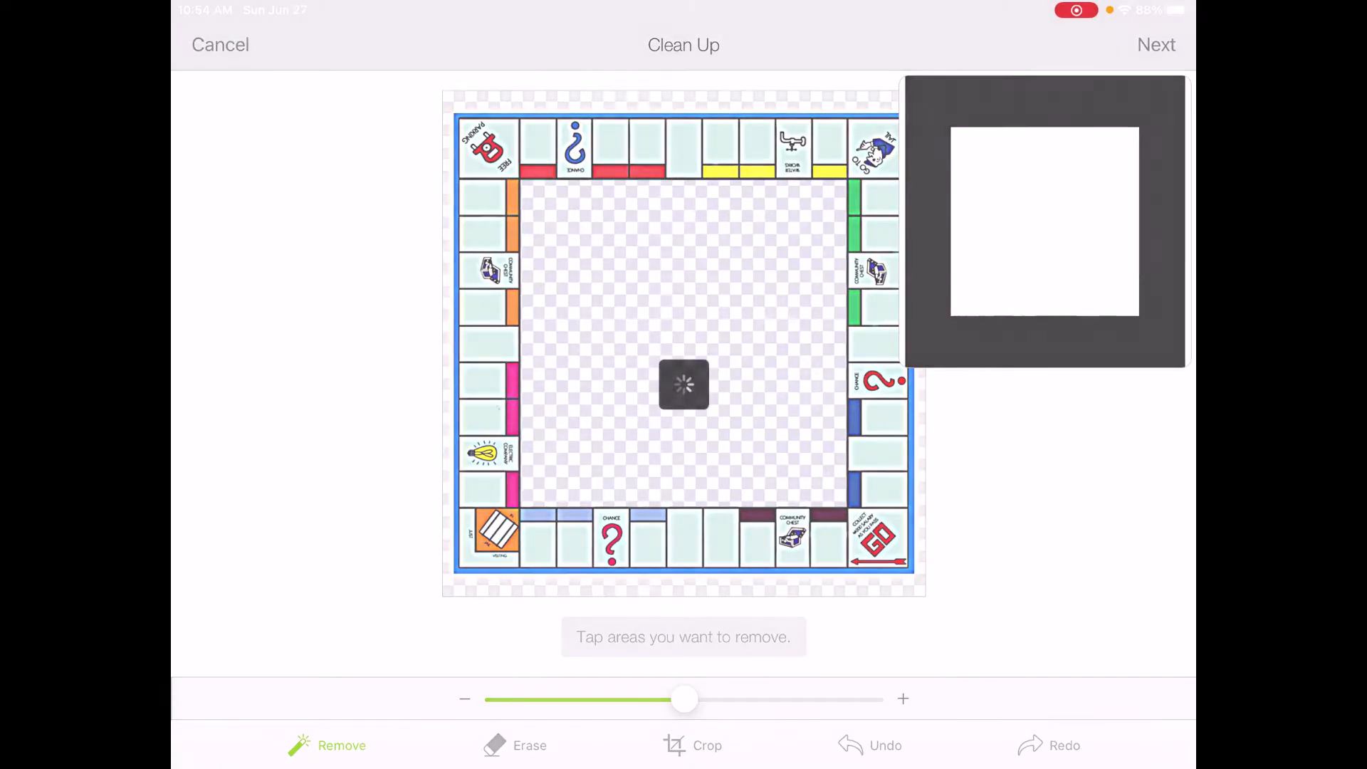
pyautogui.click(1044, 220)
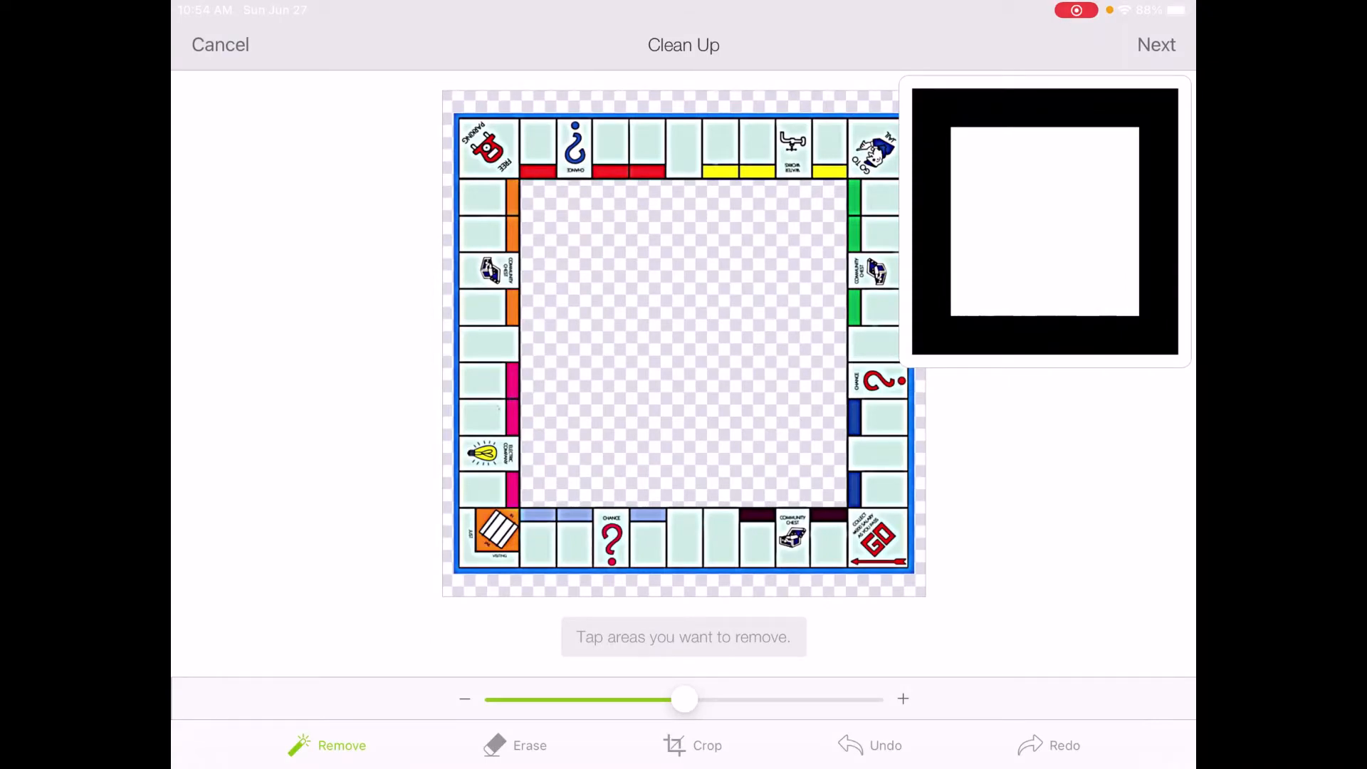
pyautogui.click(1156, 44)
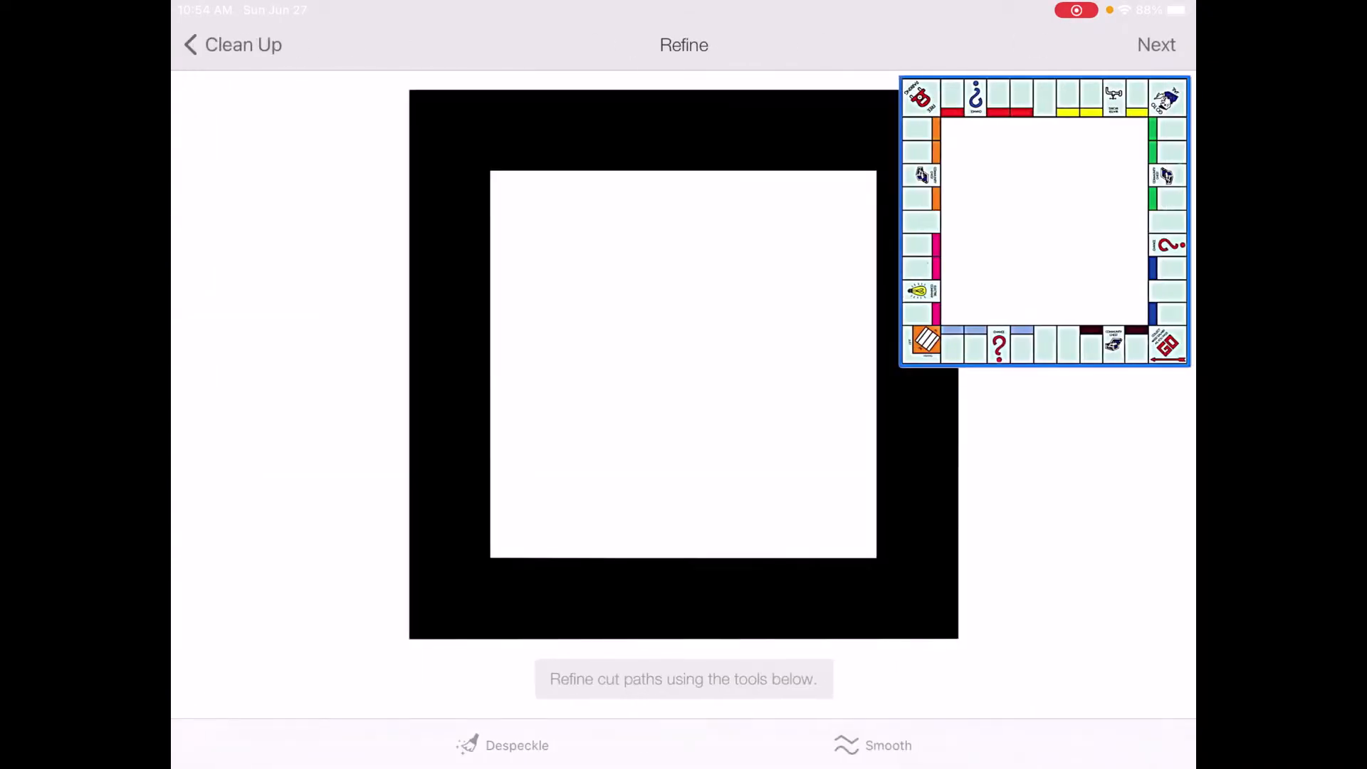
# Compare the board's cut outline with its full-color image and accept the cut paths without refinement.
pyautogui.click(1042, 221)
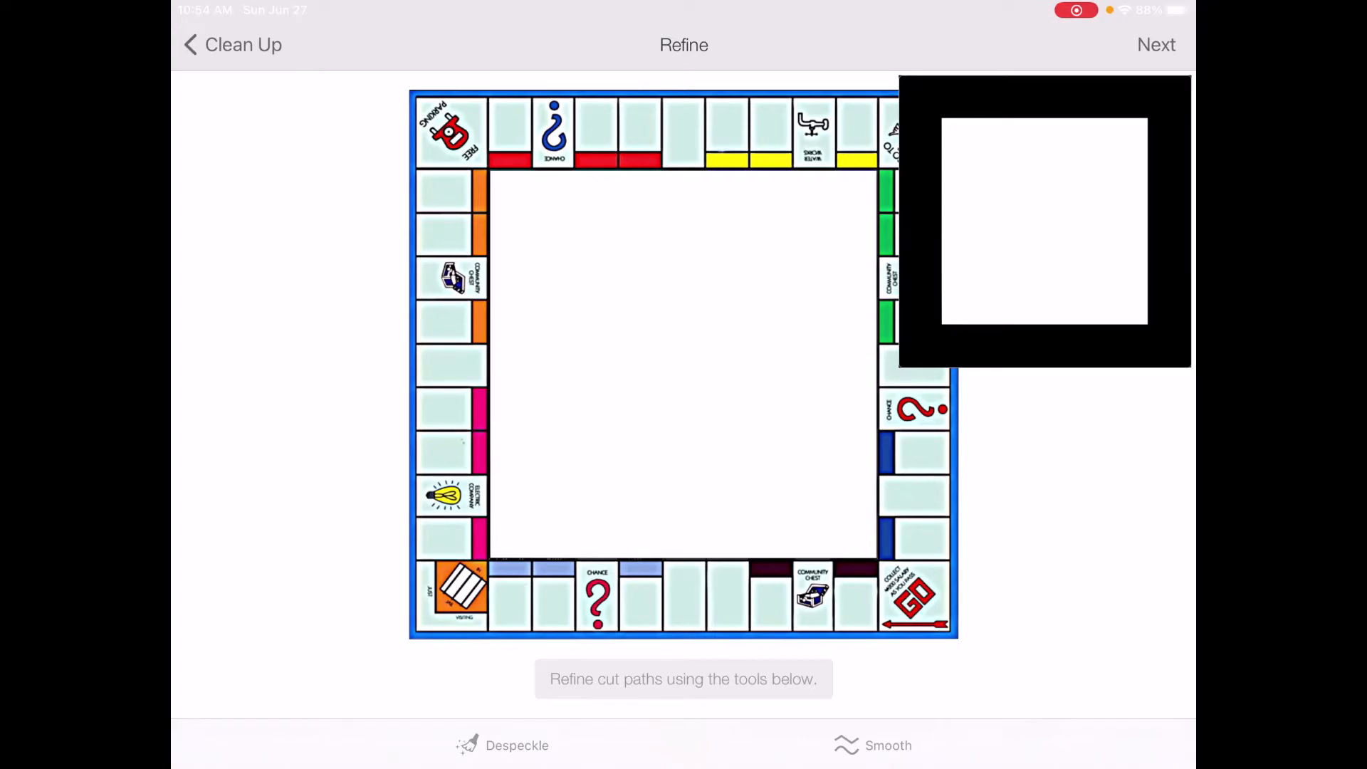
pyautogui.click(1044, 220)
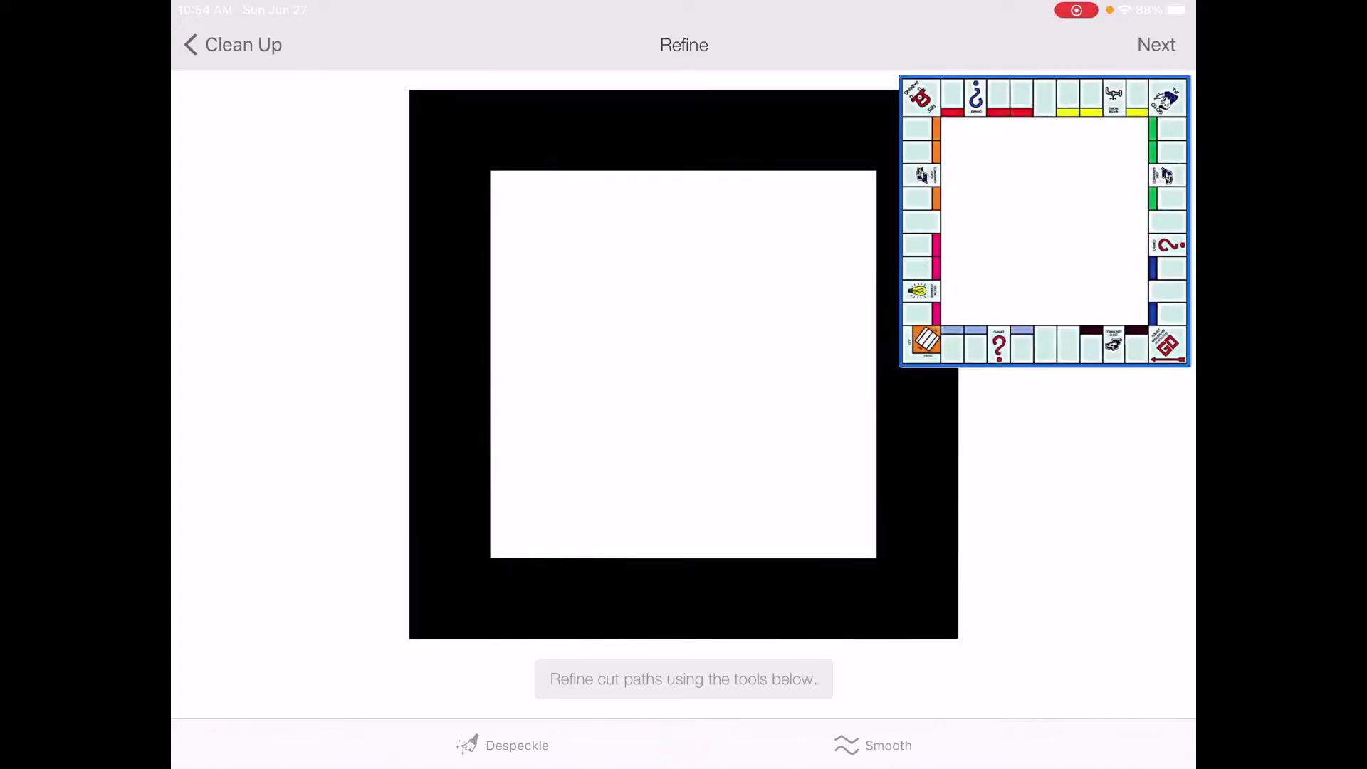
pyautogui.click(1155, 44)
# Set the upload type to Print Then Cut, name the image Monopoly 2 and save it.
pyautogui.click(684, 627)
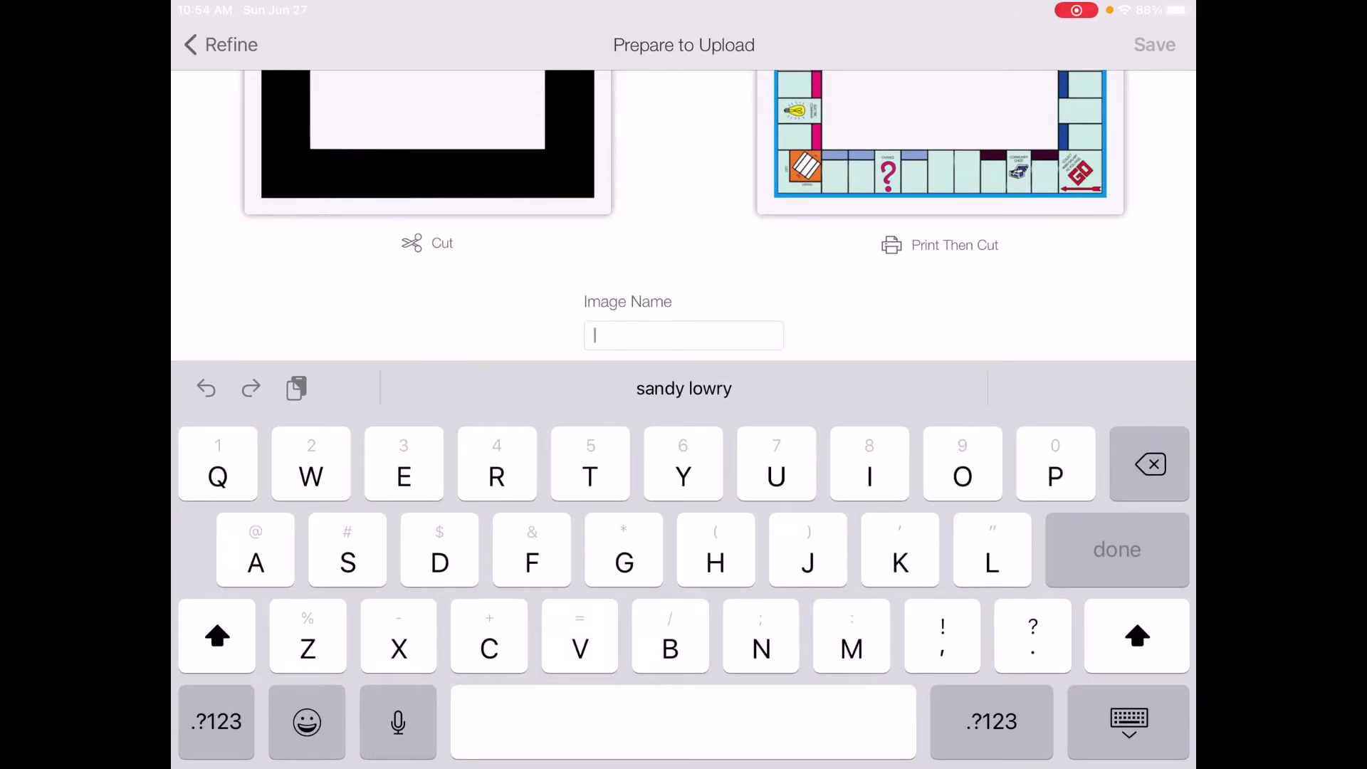
pyautogui.click(940, 143)
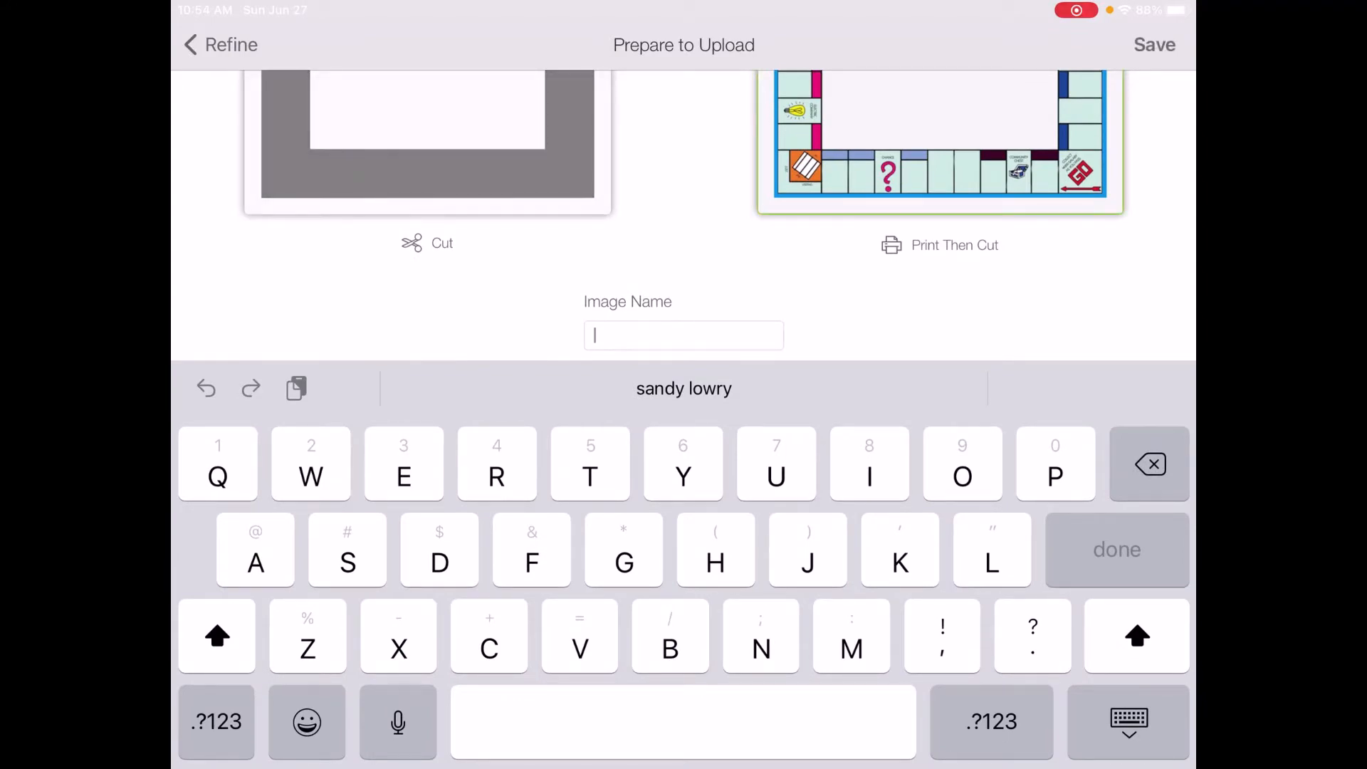
pyautogui.click(1127, 721)
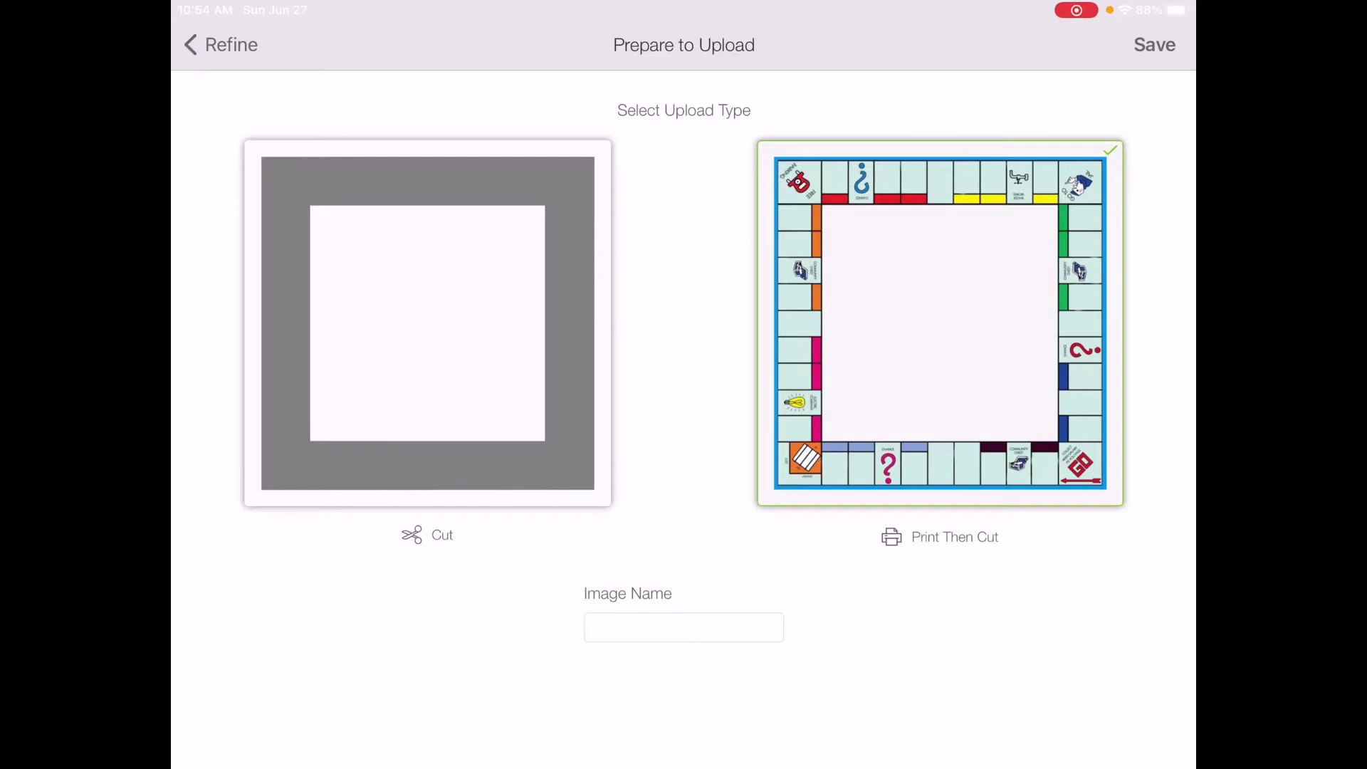
pyautogui.click(683, 626)
pyautogui.write('Mo')
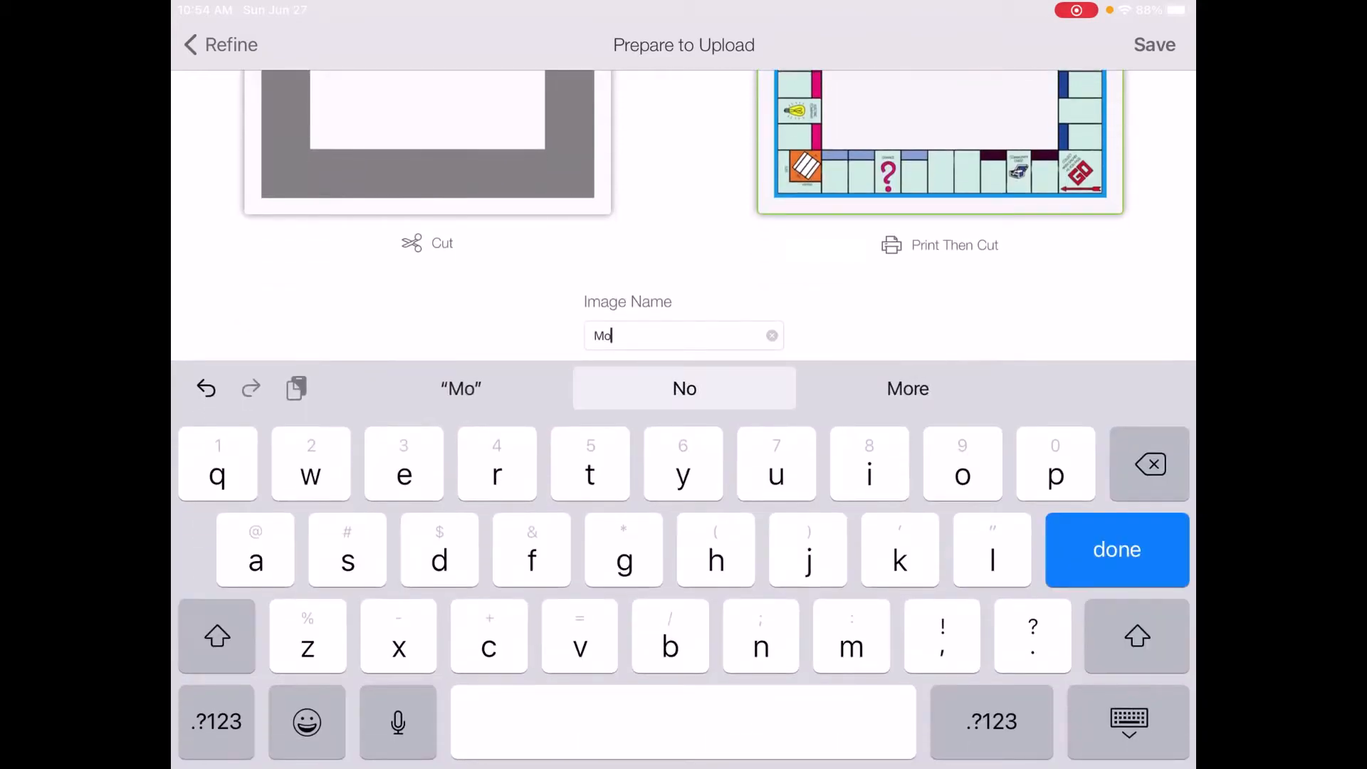
pyautogui.write('nopoly ')
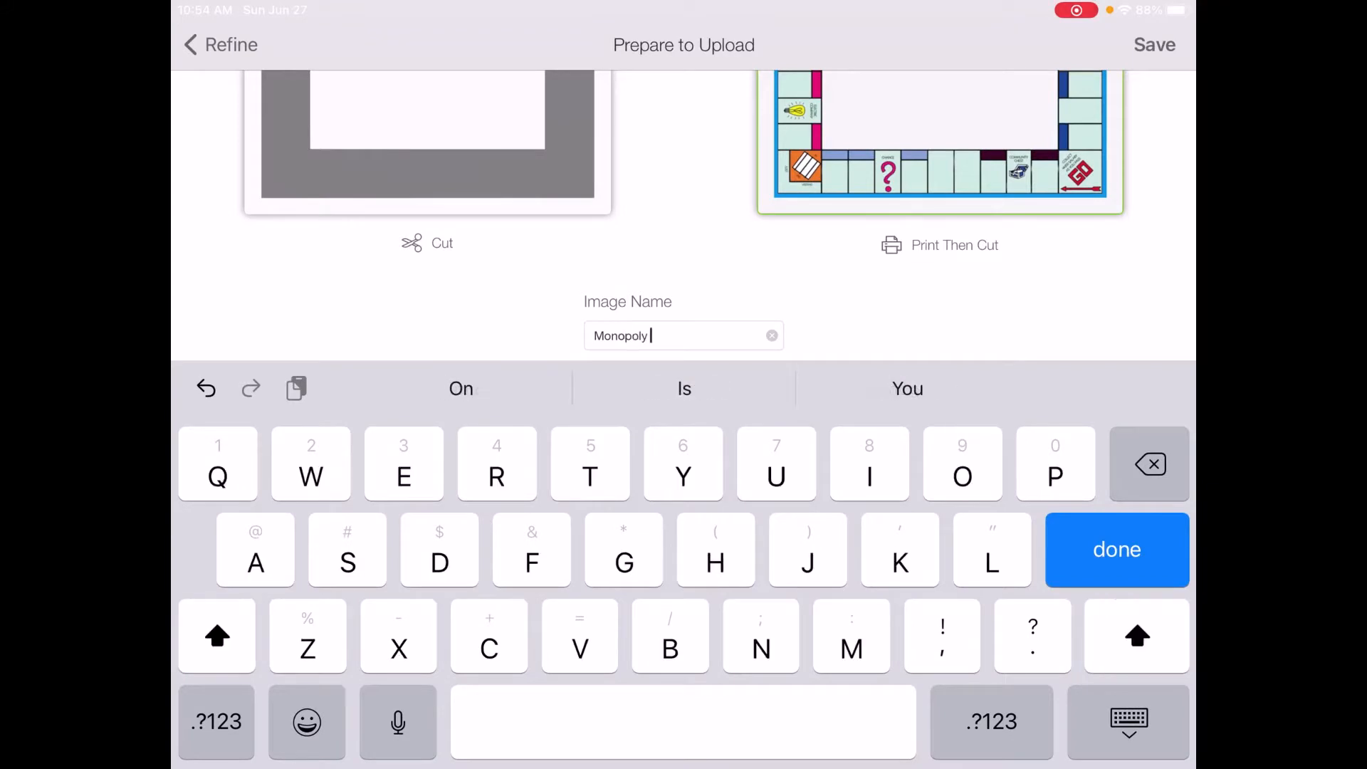
pyautogui.write('2')
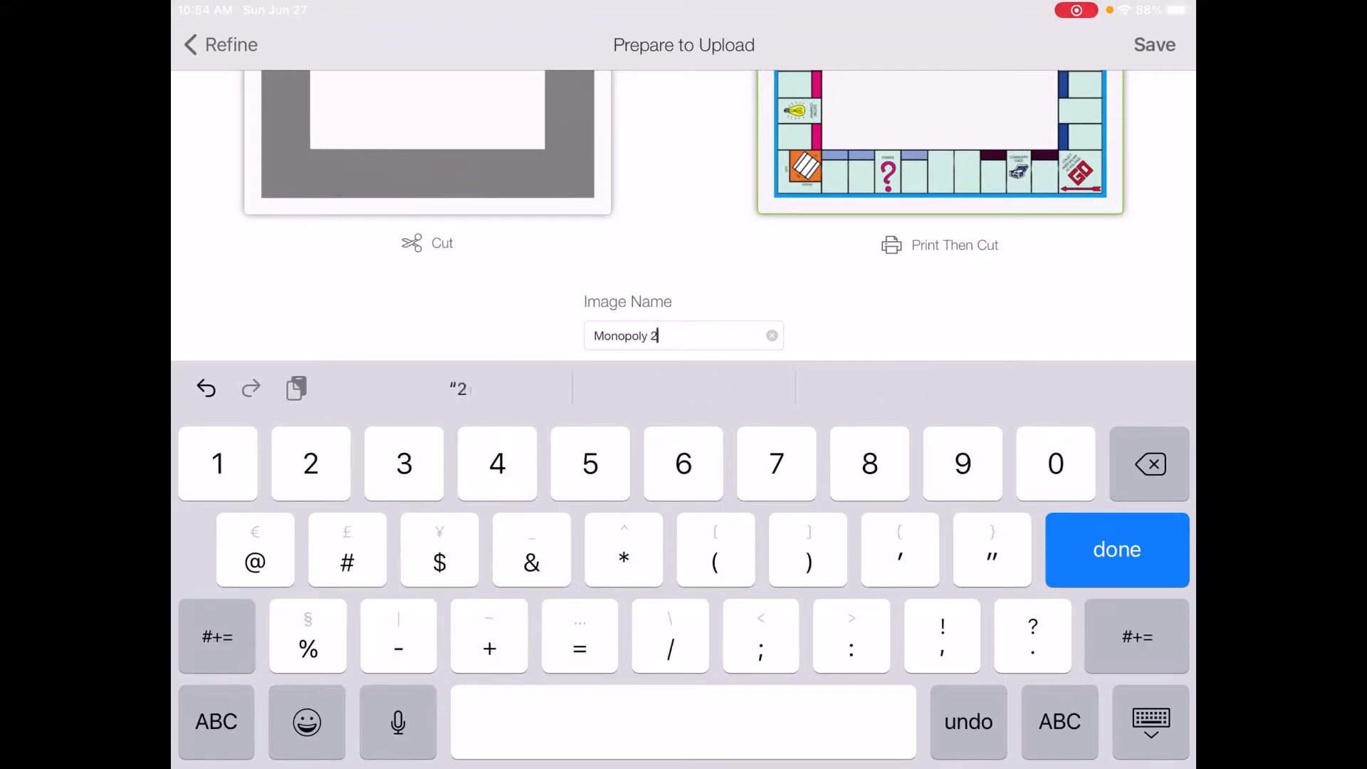
pyautogui.click(1150, 721)
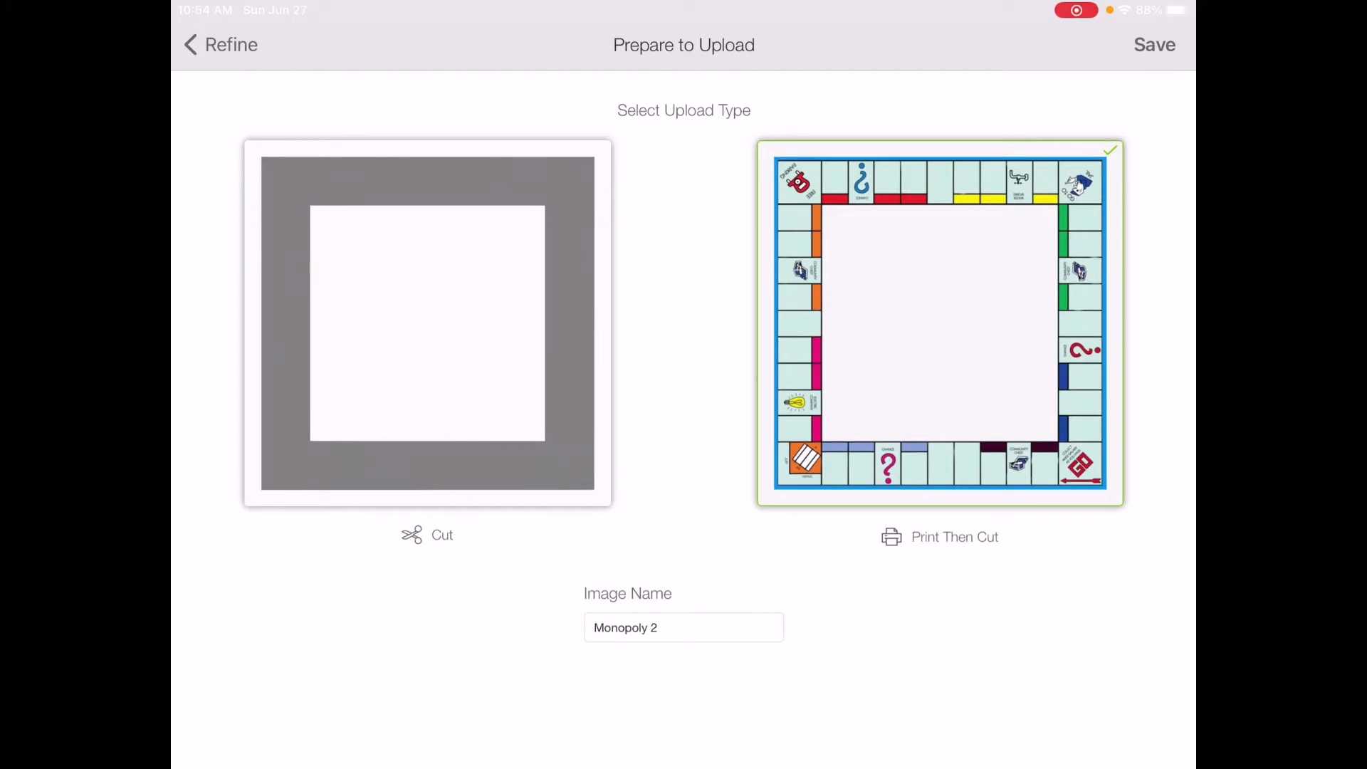
pyautogui.click(1154, 44)
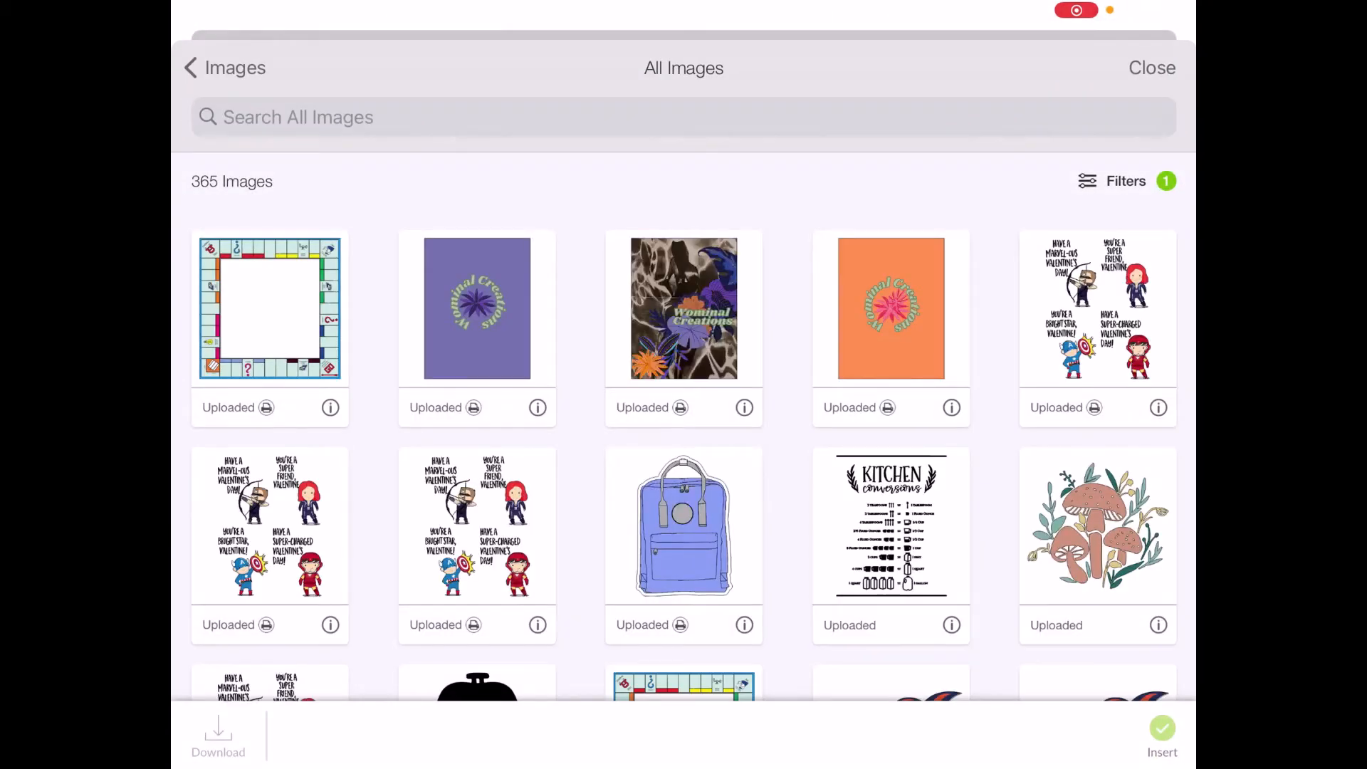
# Insert the newly uploaded Monopoly board image into the untitled project and reposition it on the canvas.
pyautogui.click(270, 309)
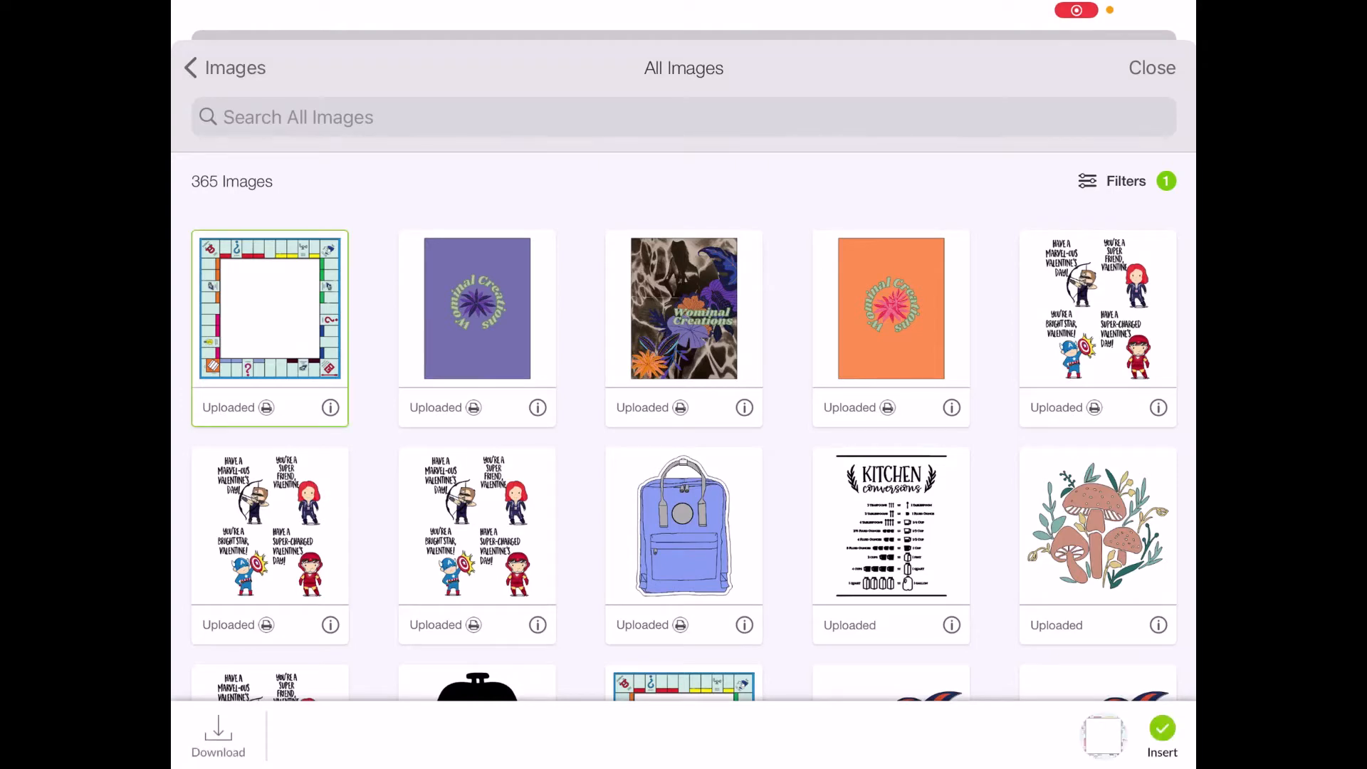
pyautogui.click(1162, 730)
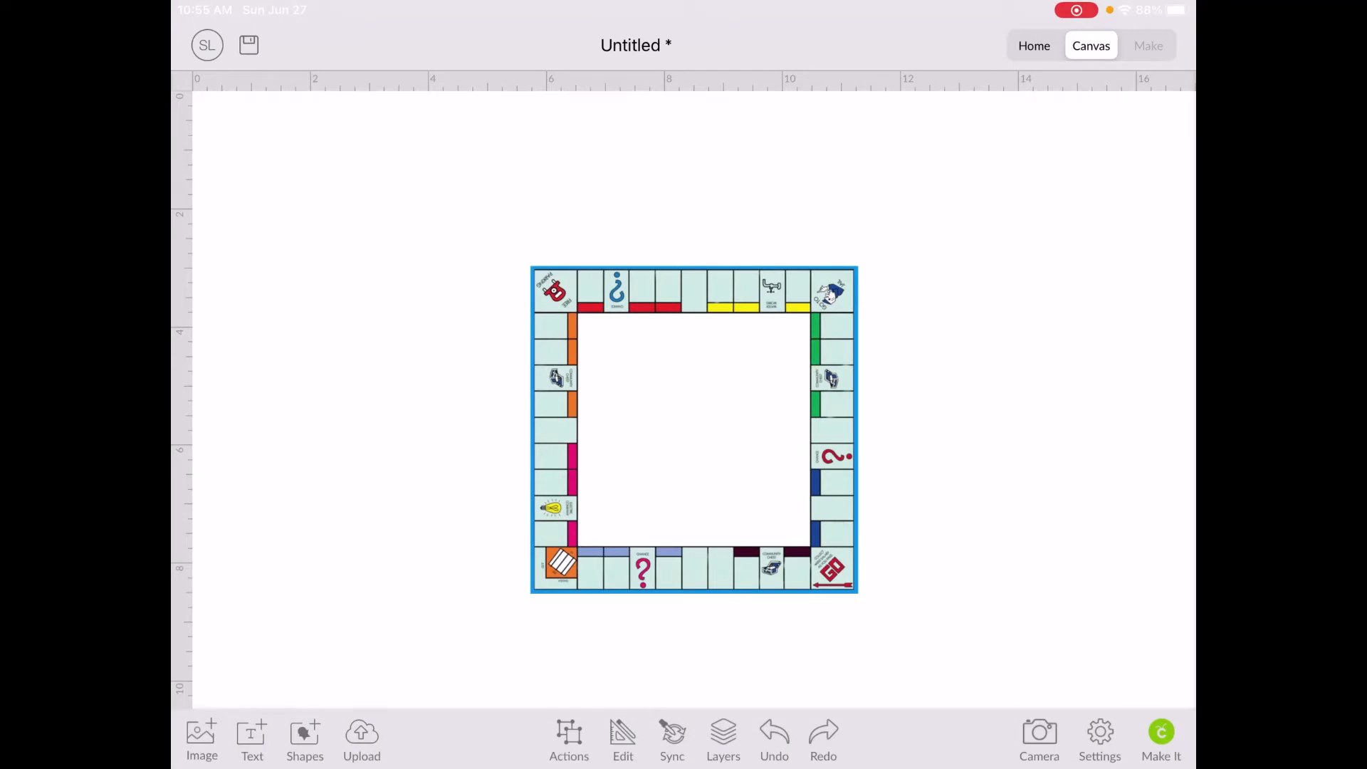
pyautogui.moveTo(694, 430); pyautogui.dragTo(528, 370)
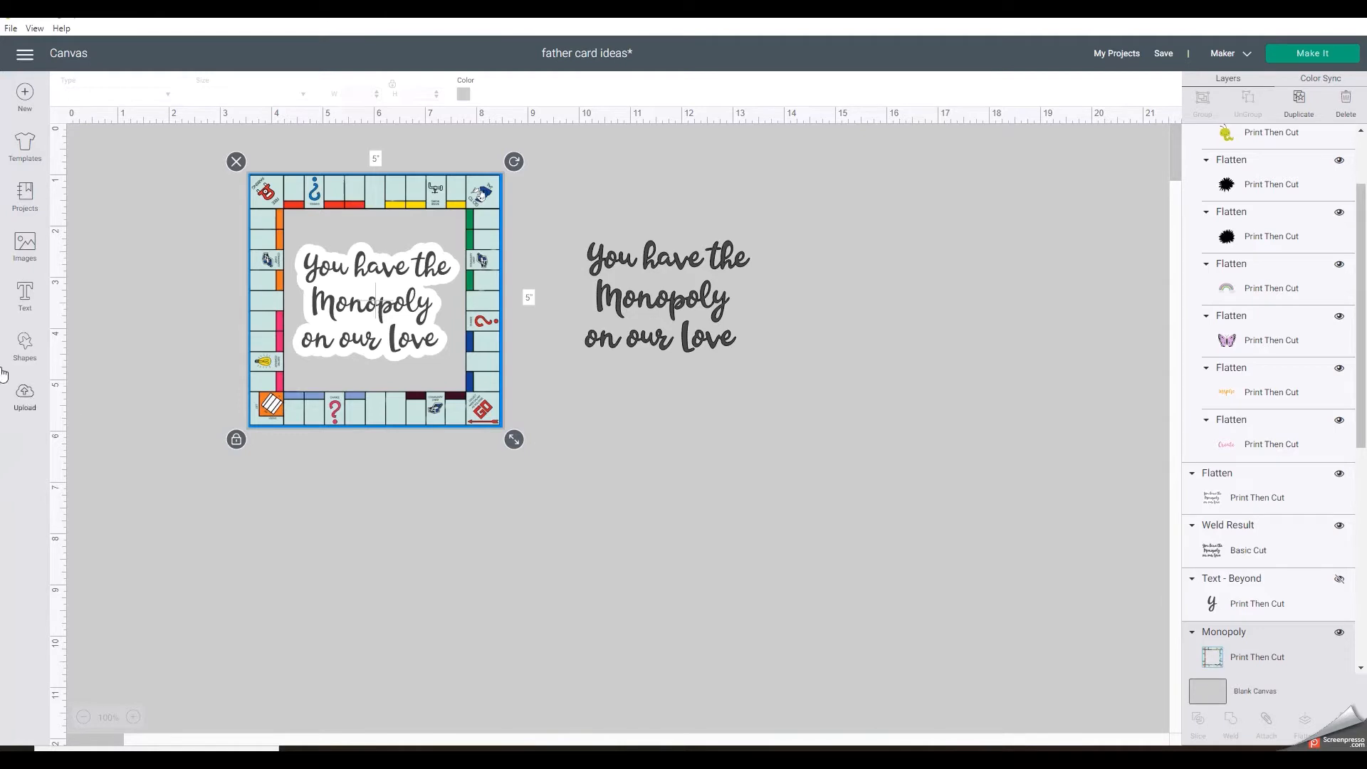
# In the desktop father card ideas project, insert the uploaded Monopoly board and place it below the separate text, at about X 10.4, Y 5.4.
pyautogui.click(22, 399)
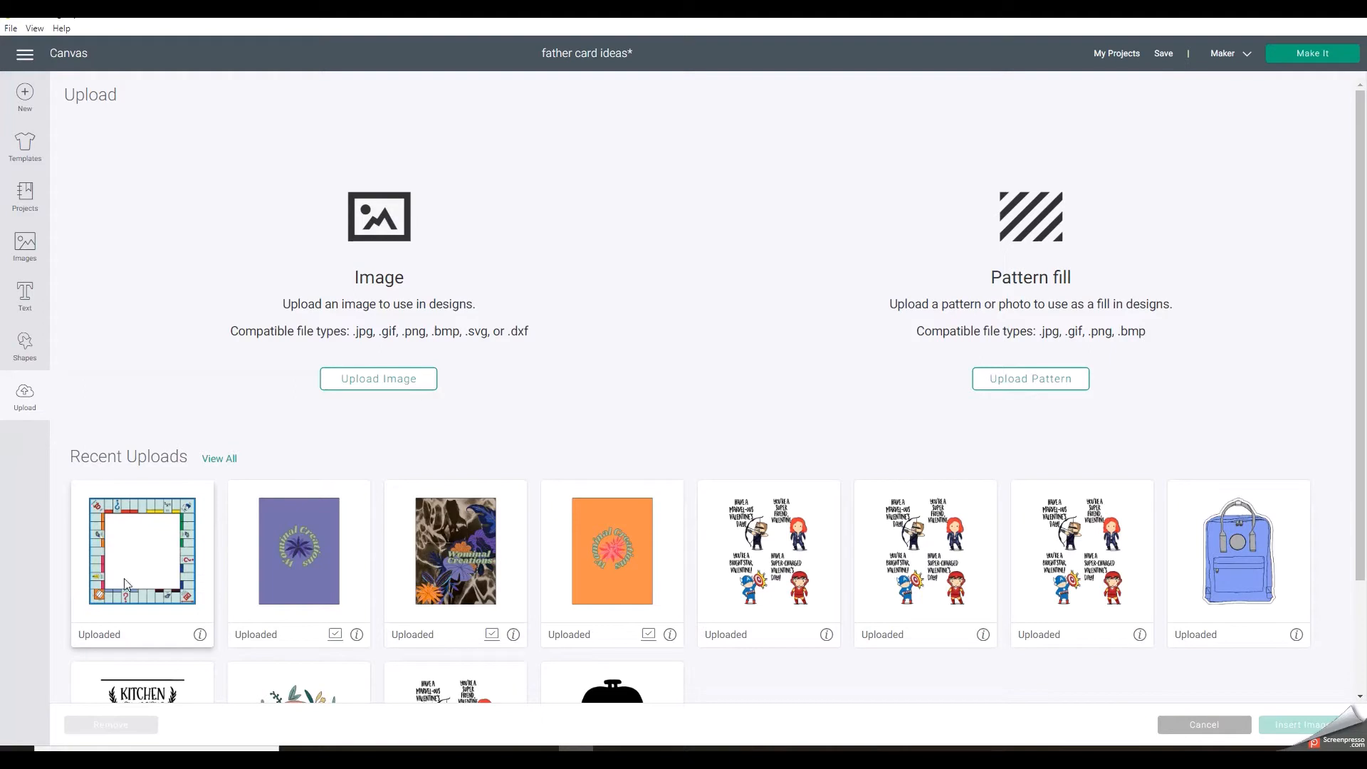
pyautogui.click(131, 551)
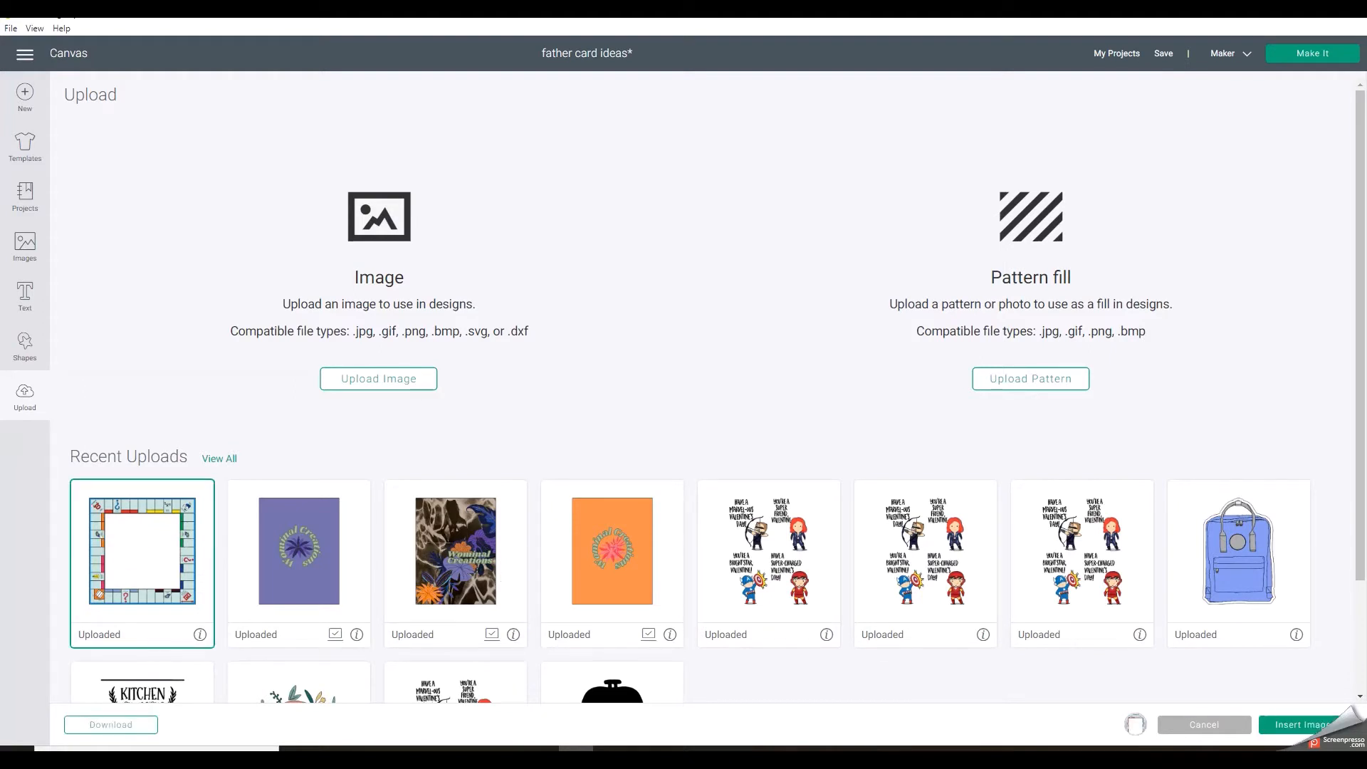
pyautogui.click(1315, 724)
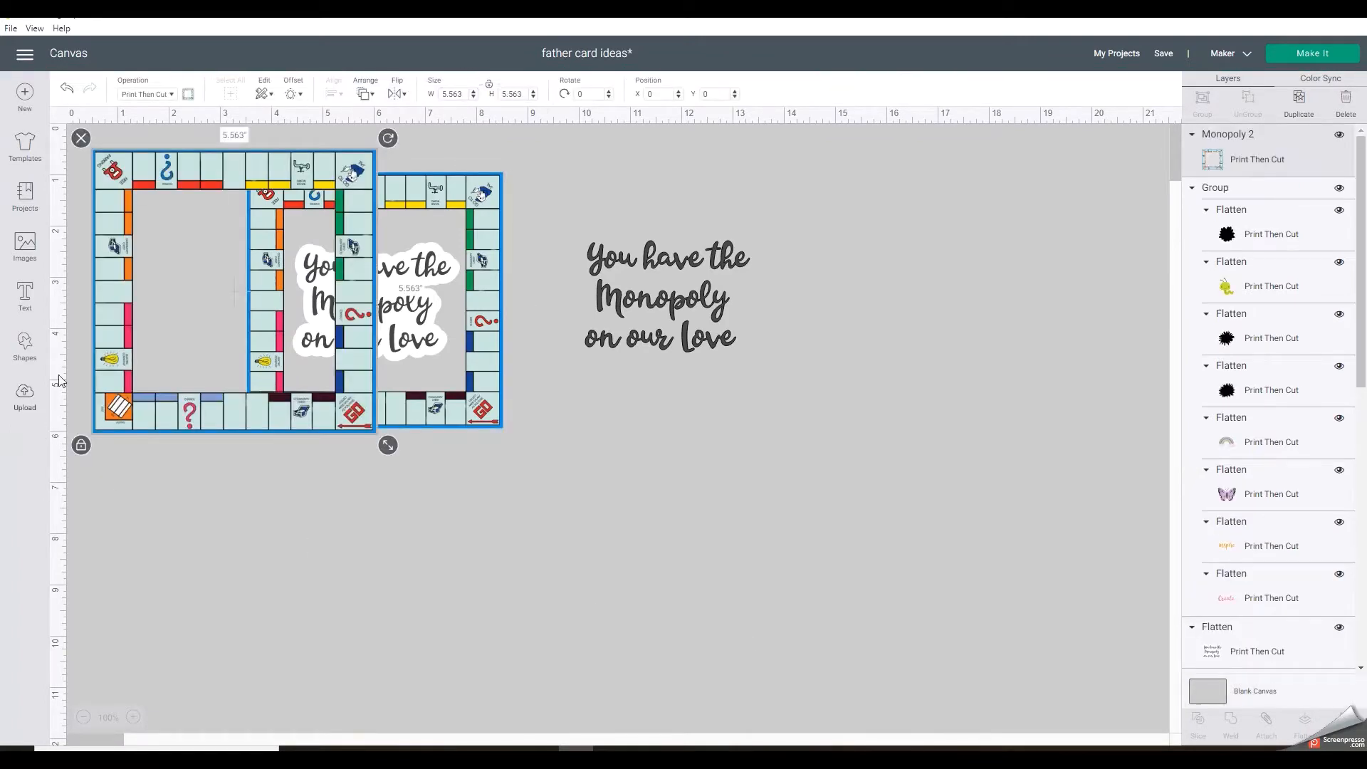
pyautogui.moveTo(212, 323); pyautogui.dragTo(699, 565)
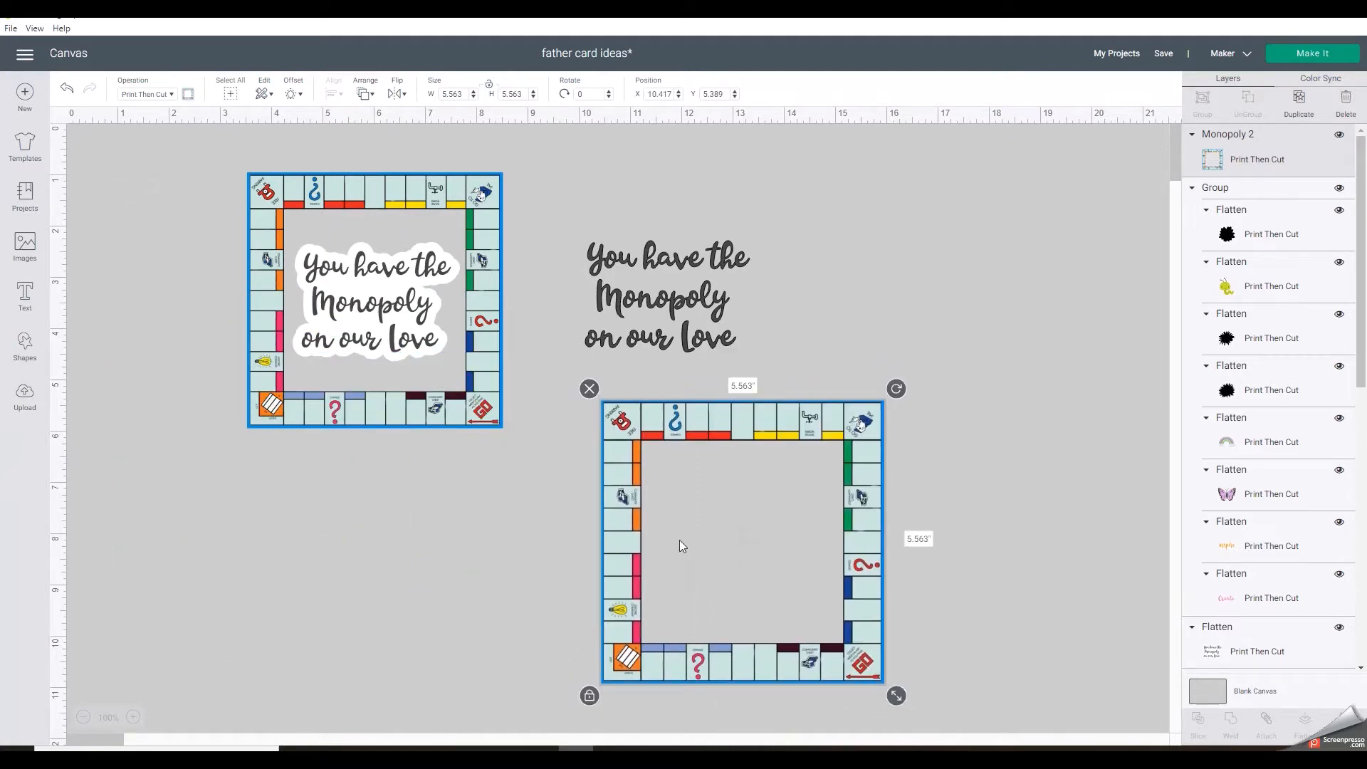
# Delete the empty Monopoly board below the separate text and look through the layers around that text's weld result.
pyautogui.click(587, 389)
pyautogui.click(624, 278)
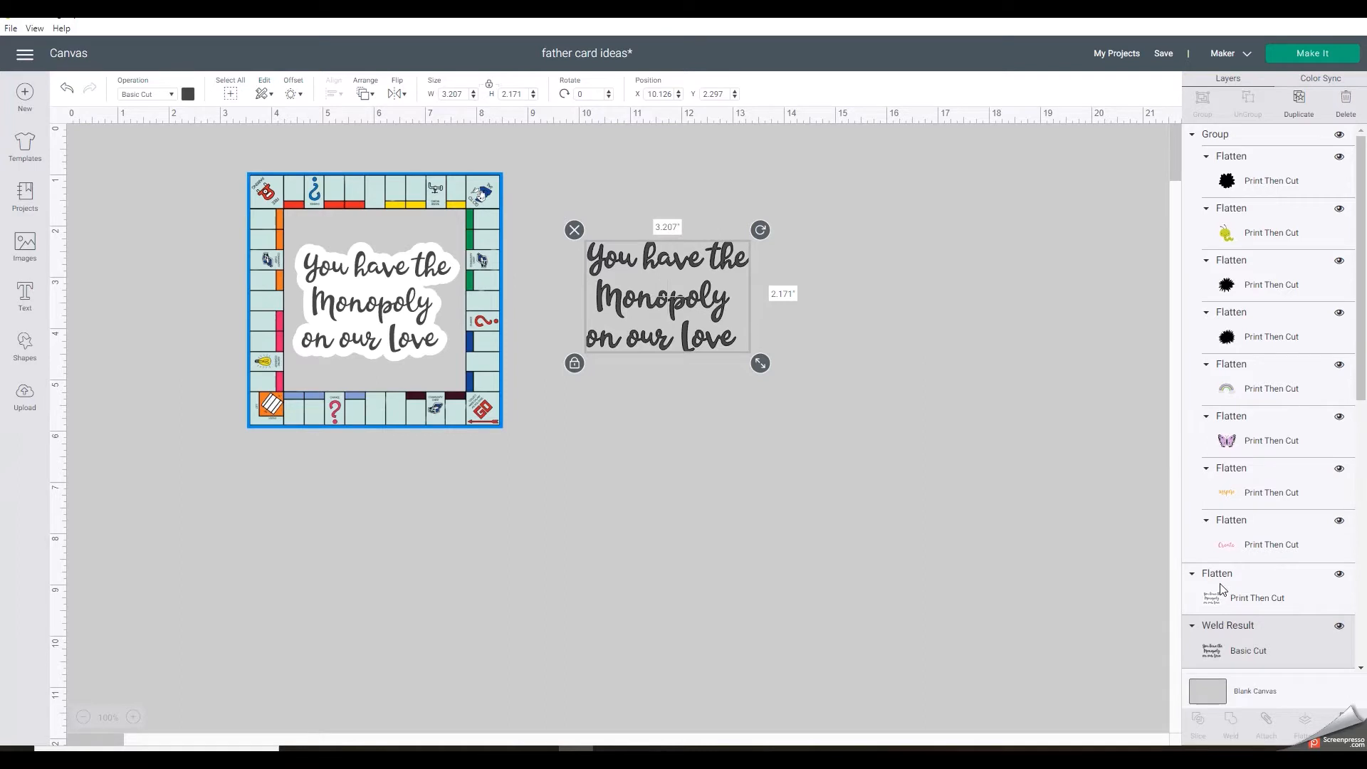
pyautogui.scroll(-3, 1220, 587)
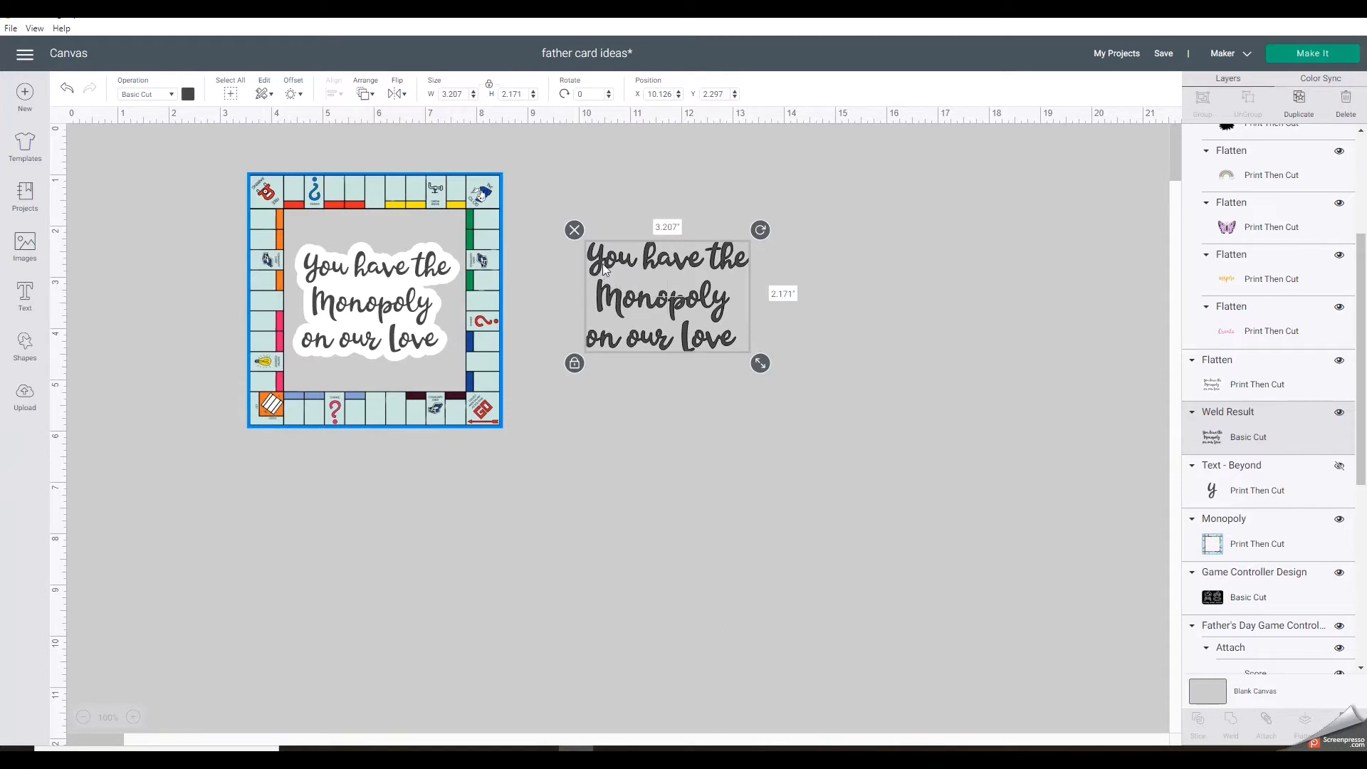
# Add a new text box and set its font to Beyond by searching the kerned fonts.
pyautogui.click(25, 297)
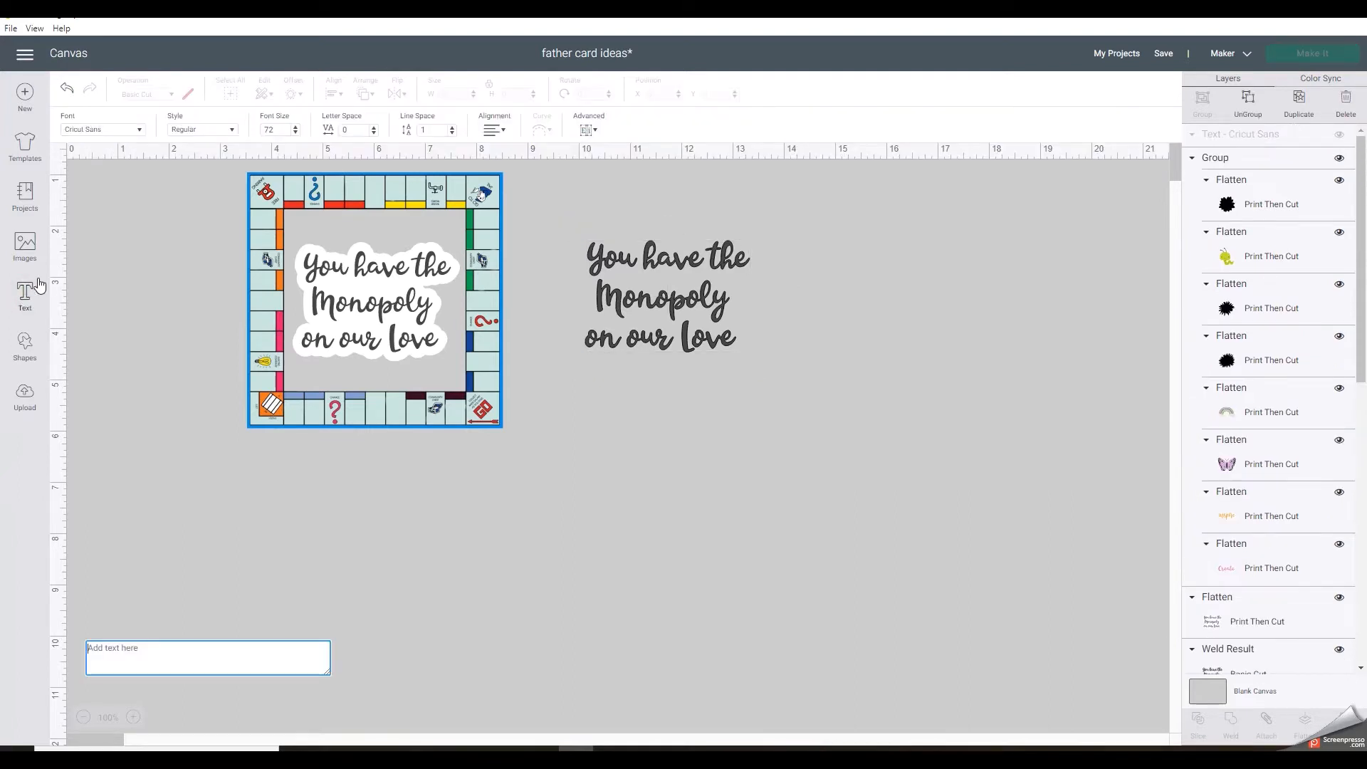
pyautogui.click(143, 129)
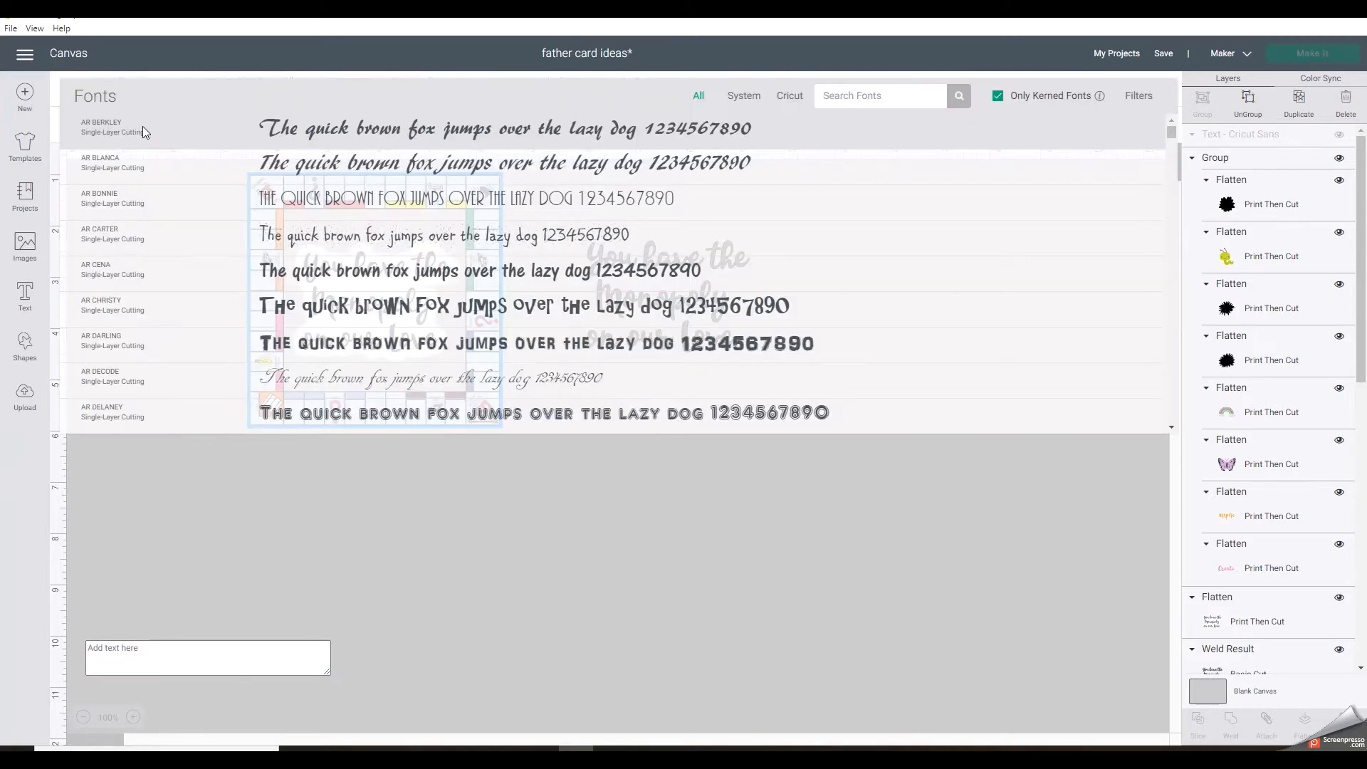
pyautogui.click(998, 97)
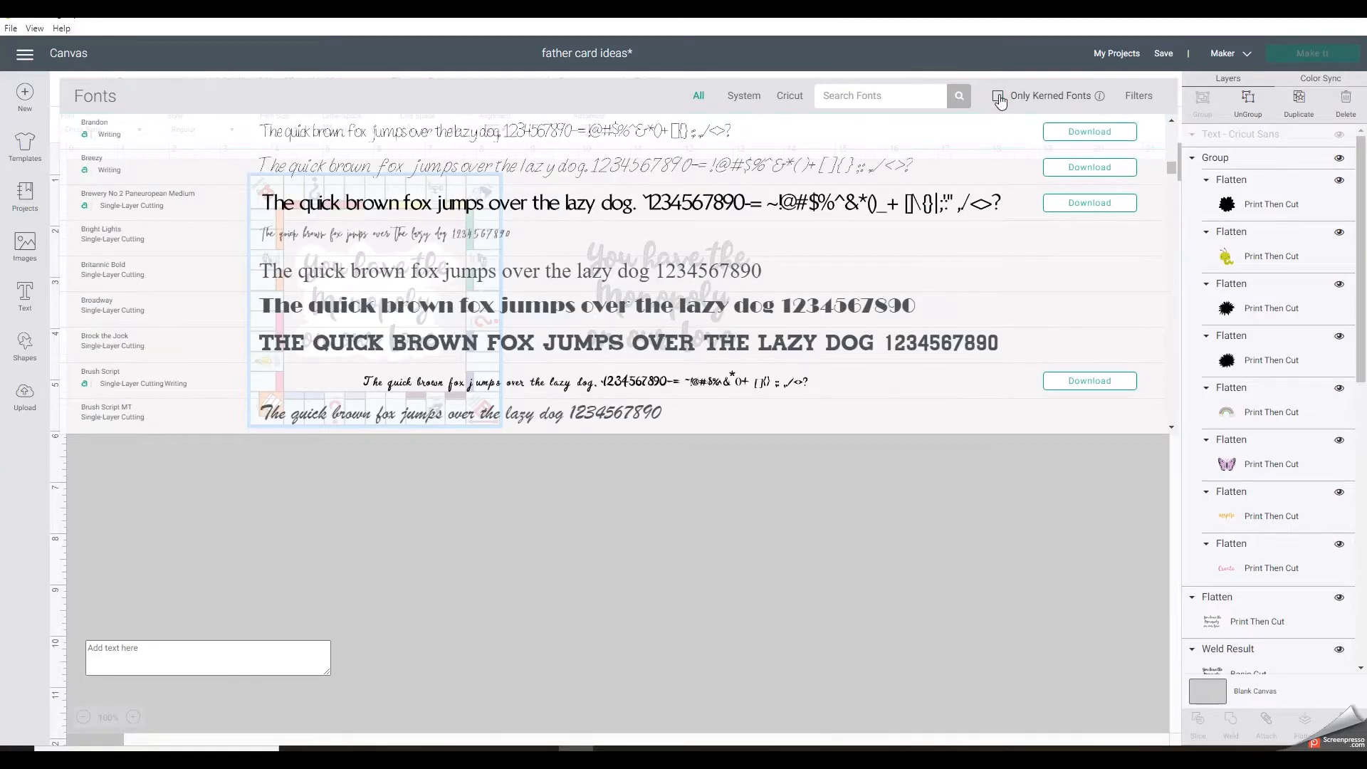
pyautogui.click(998, 97)
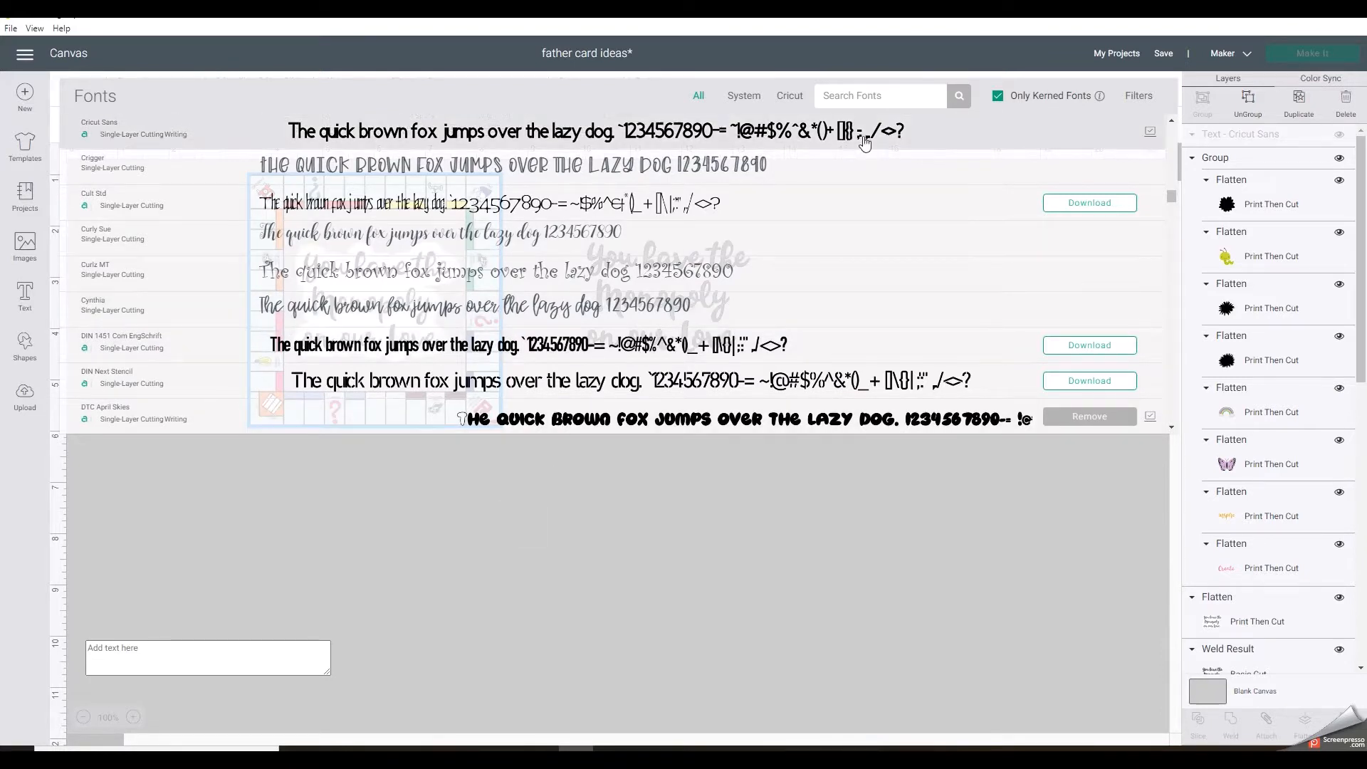
pyautogui.click(837, 94)
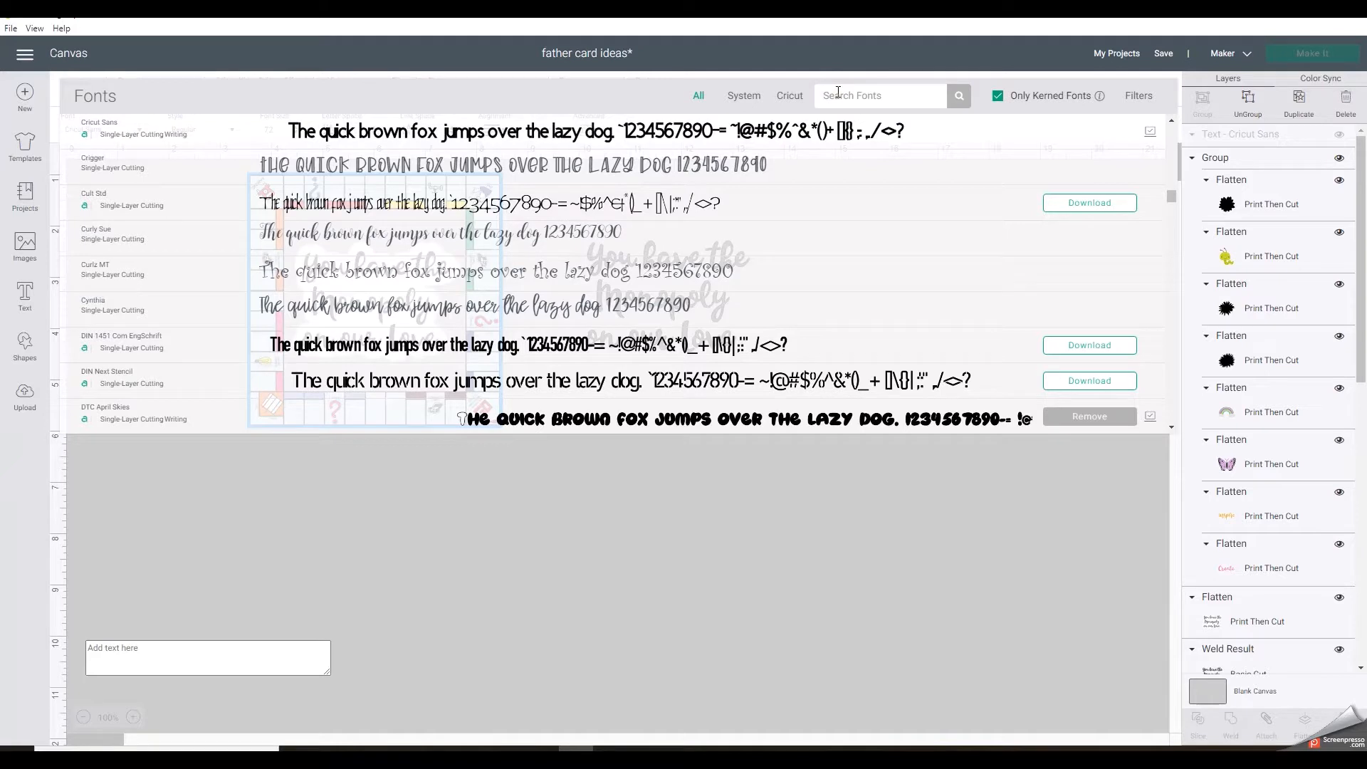
pyautogui.write('beyond')
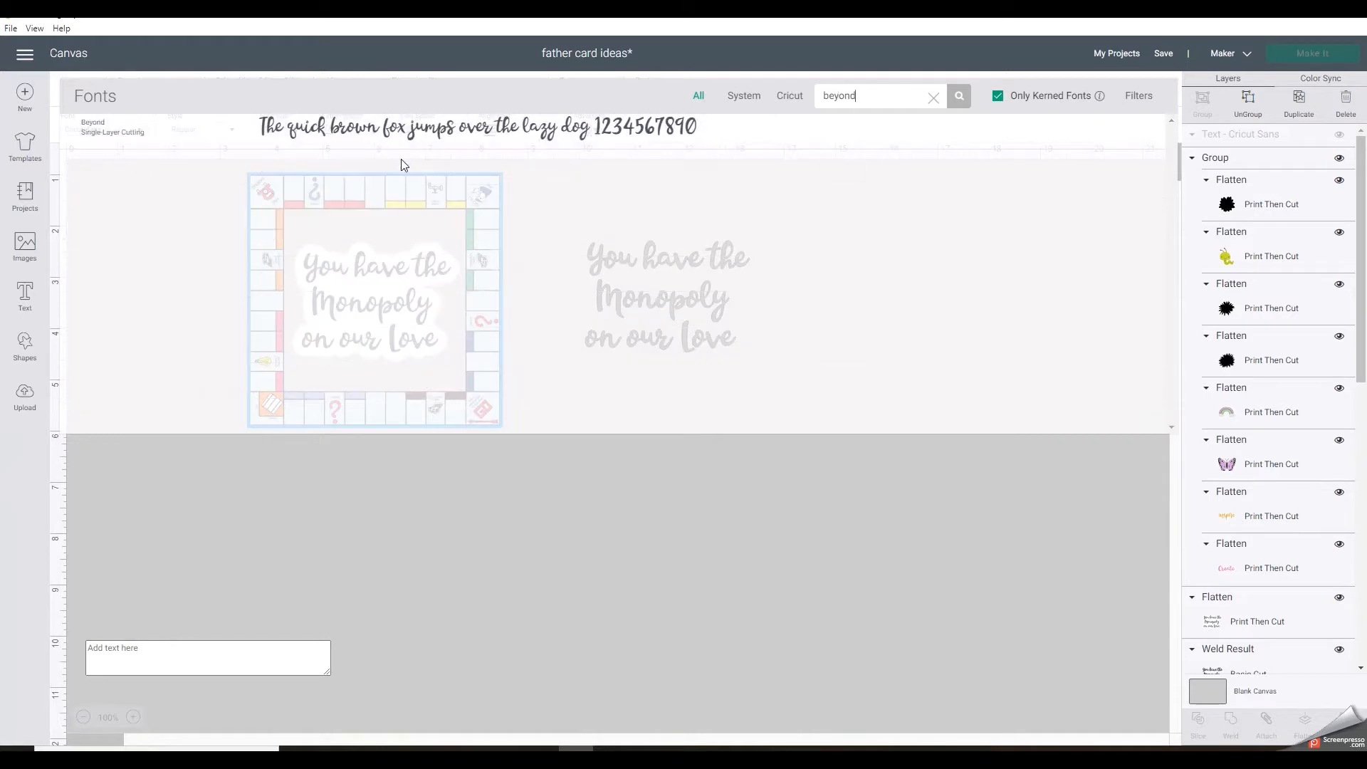
pyautogui.click(403, 133)
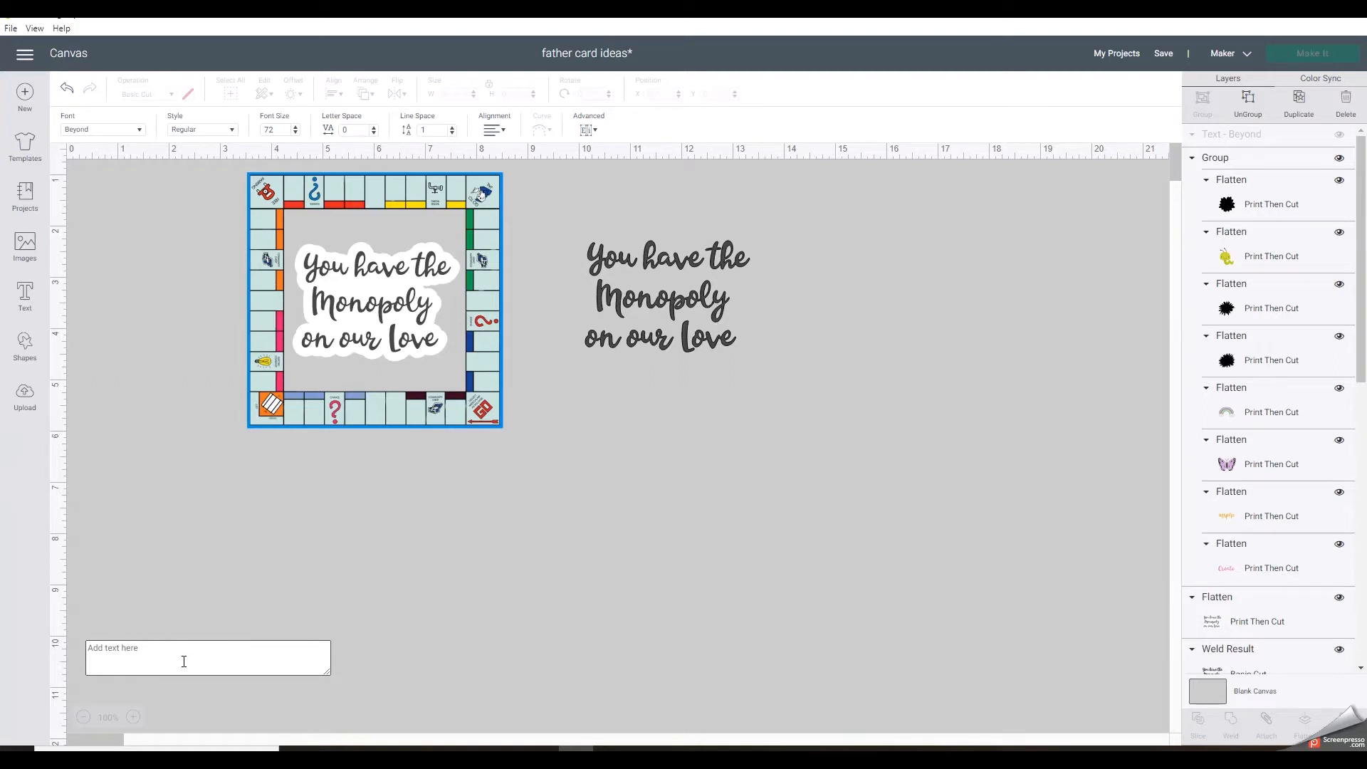
# Enter "you have" as the new text and finish editing it.
pyautogui.click(178, 652)
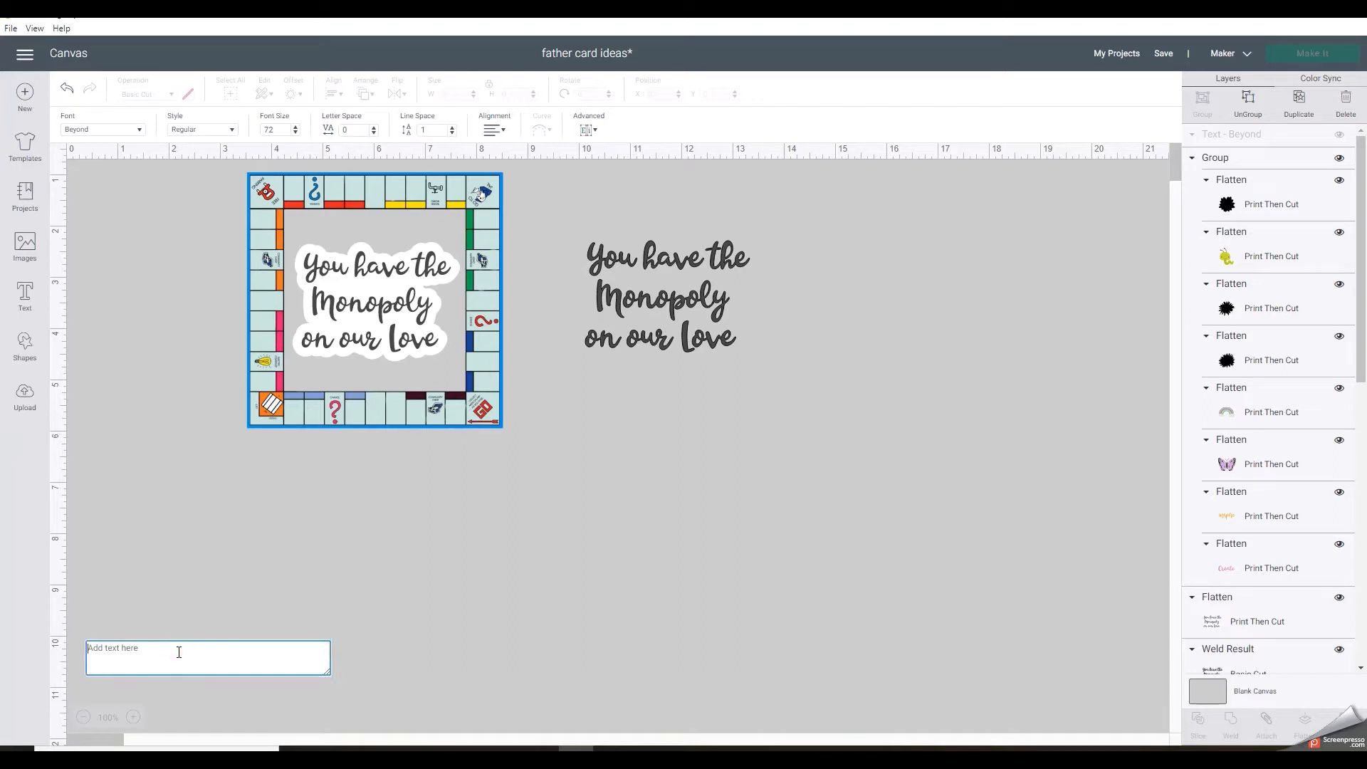
pyautogui.write('your h')
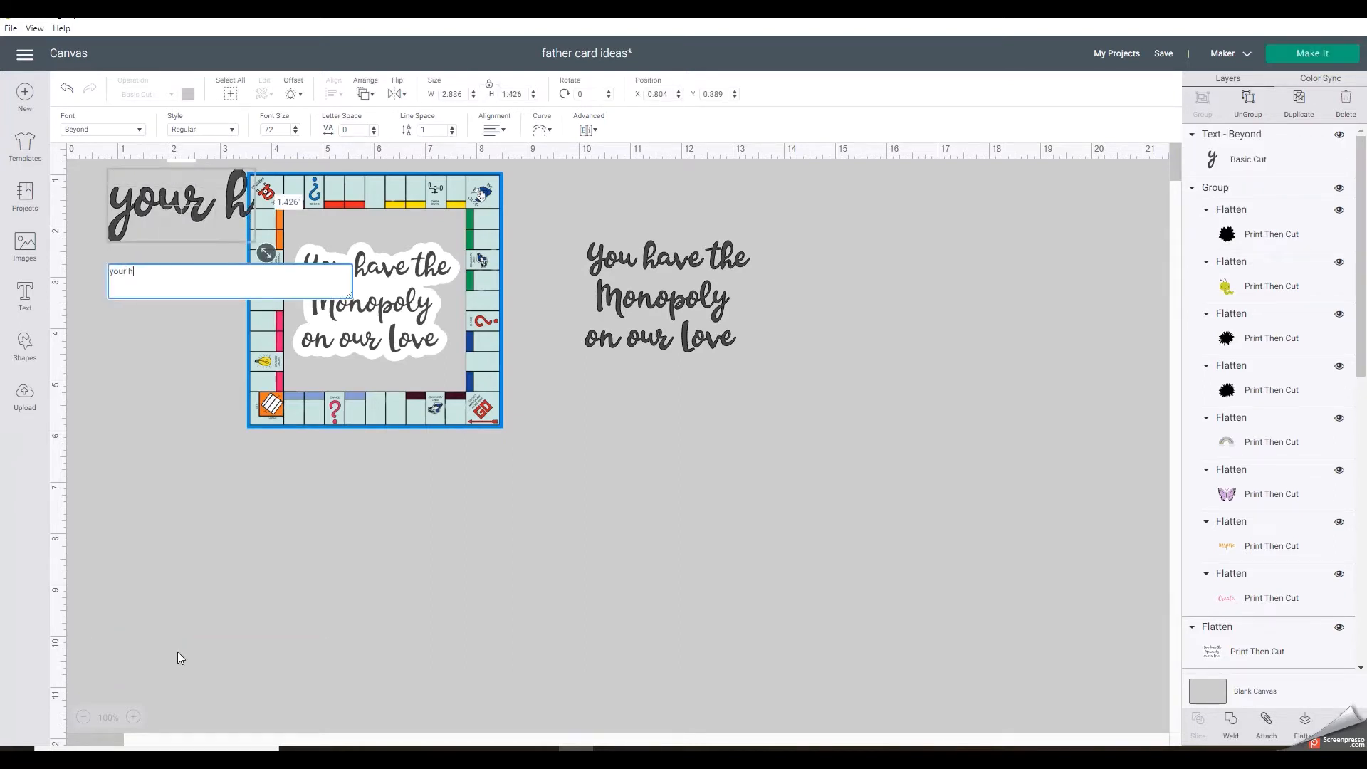
pyautogui.press('BackSpace')
pyautogui.press('BackSpace')
pyautogui.press('BackSpace')
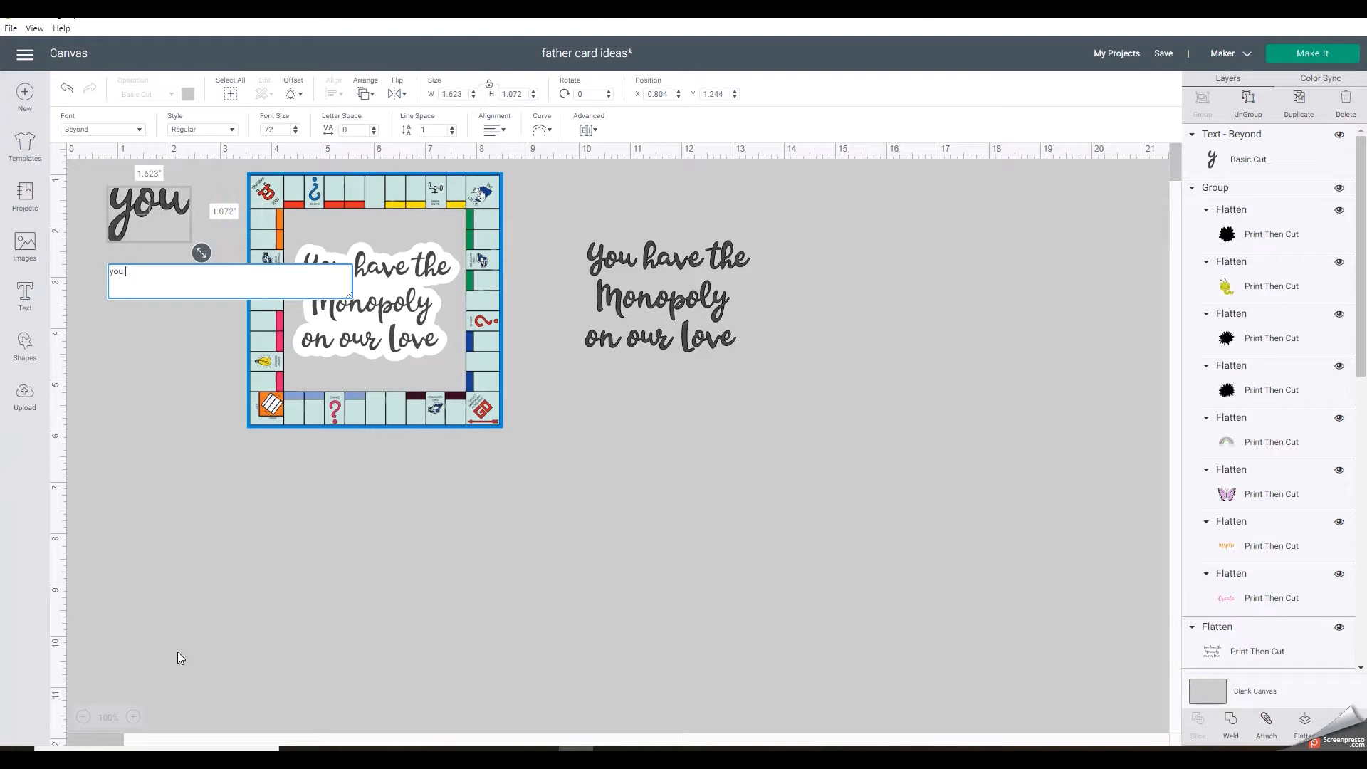
pyautogui.write('have')
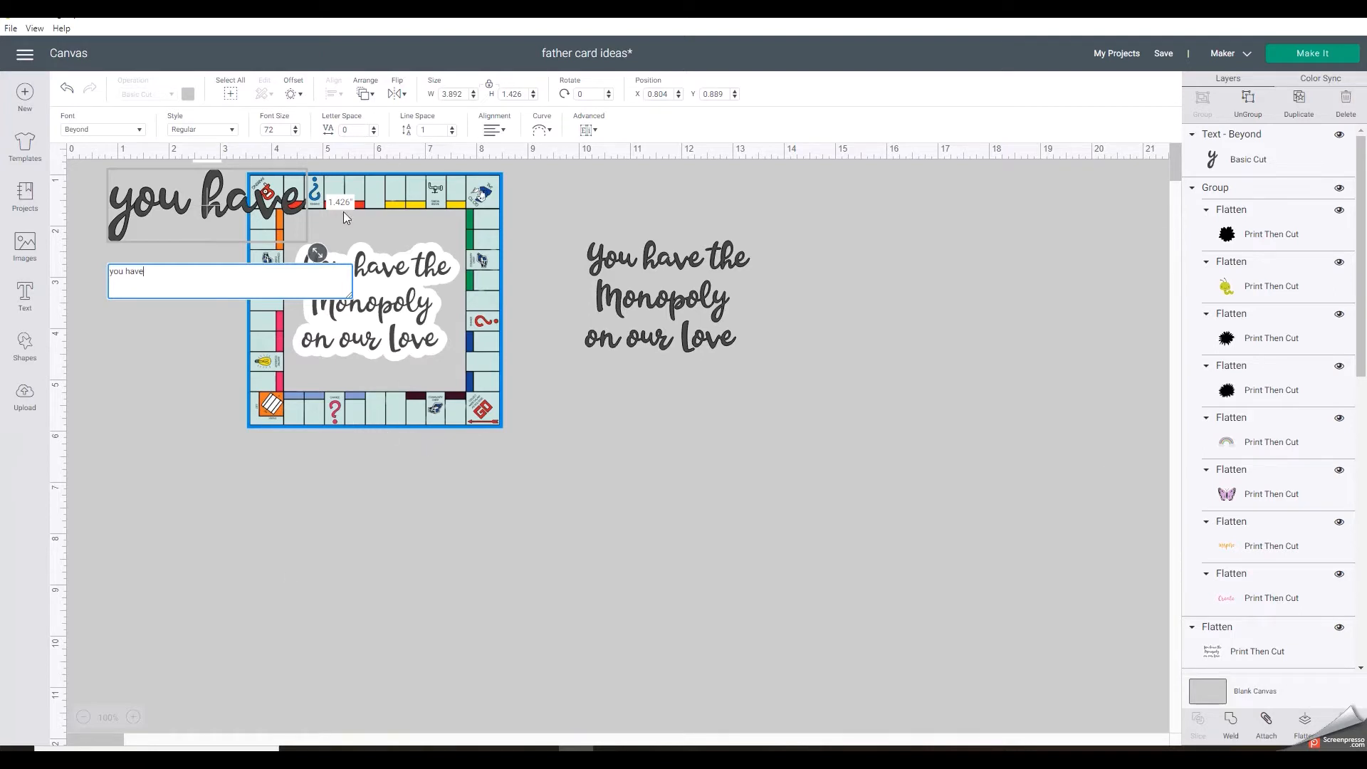
pyautogui.click(183, 370)
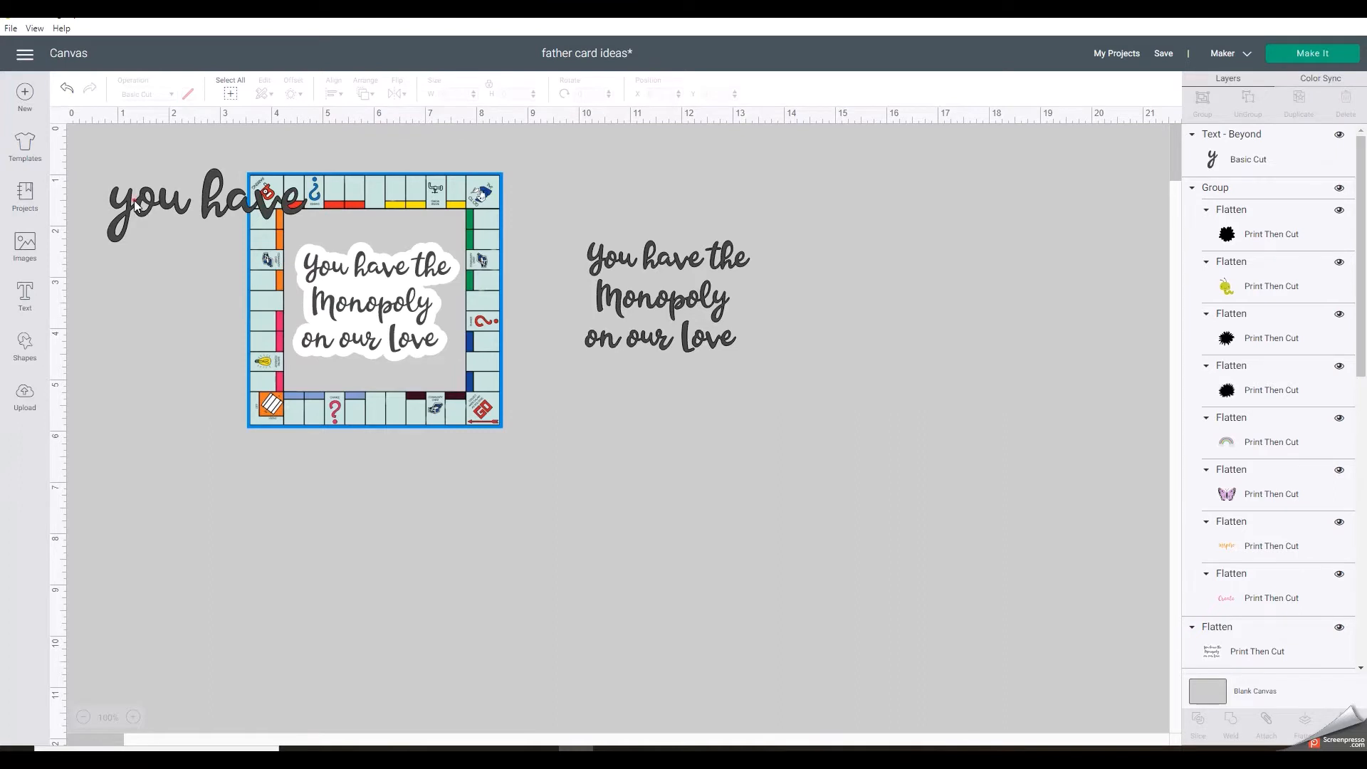
# Move the new text below the existing wording, to about X 11.6, Y 5.2, and set its operation to Print Then Cut.
pyautogui.moveTo(135, 205); pyautogui.dragTo(737, 489)
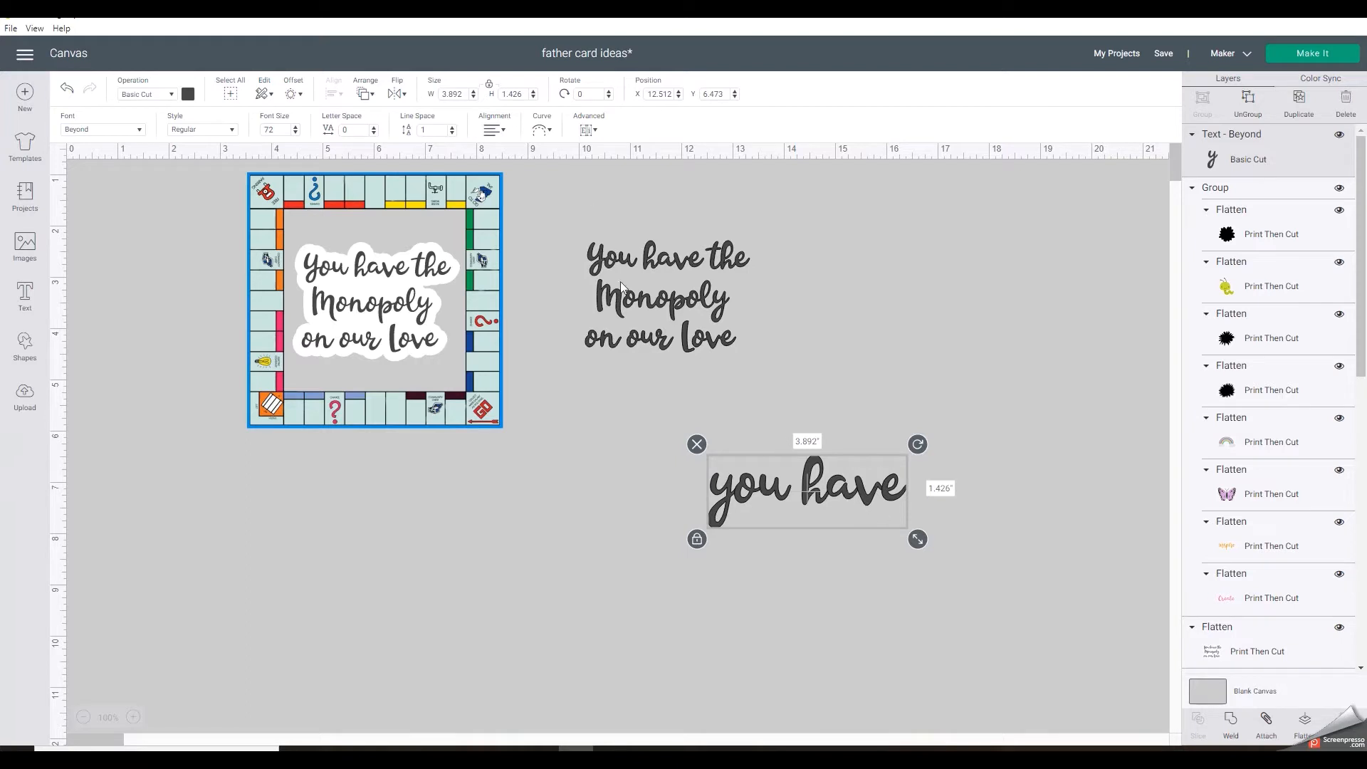
pyautogui.moveTo(796, 483); pyautogui.dragTo(916, 456)
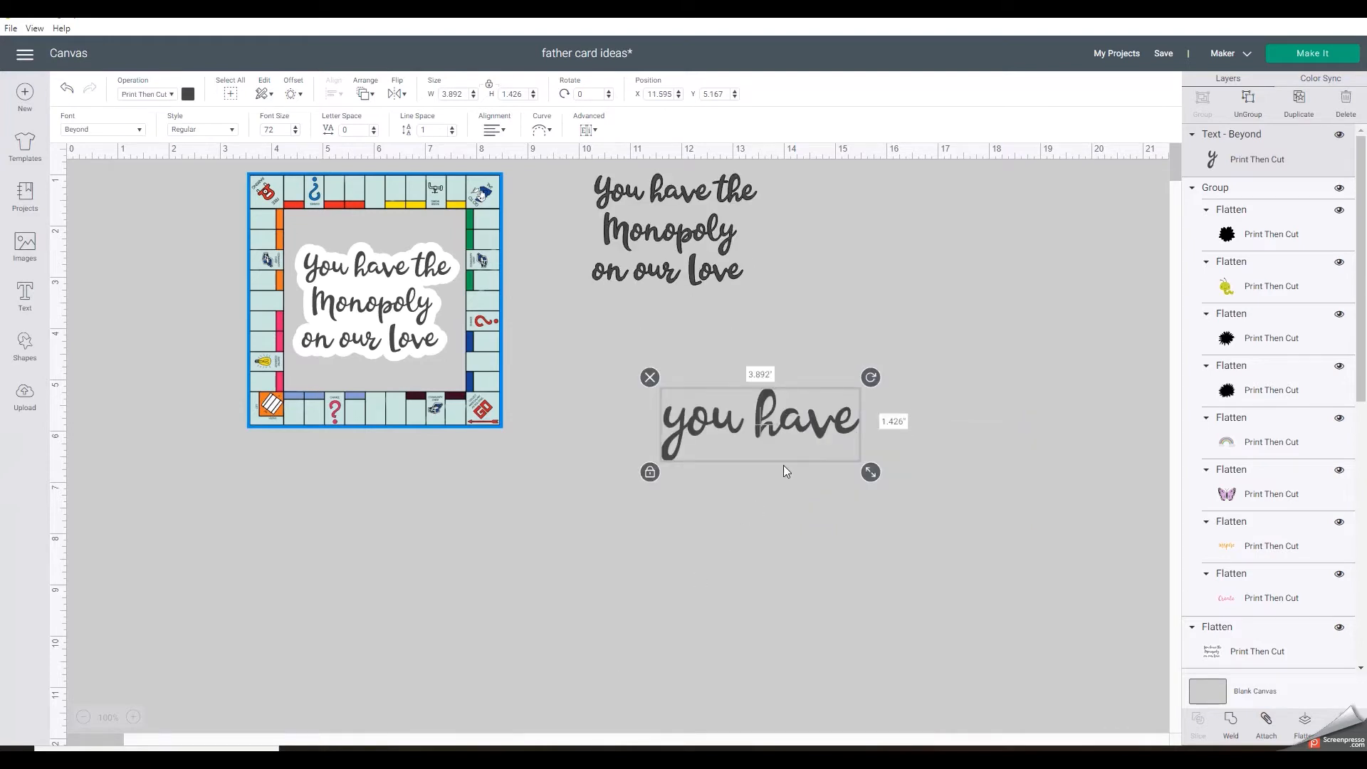
pyautogui.click(826, 412)
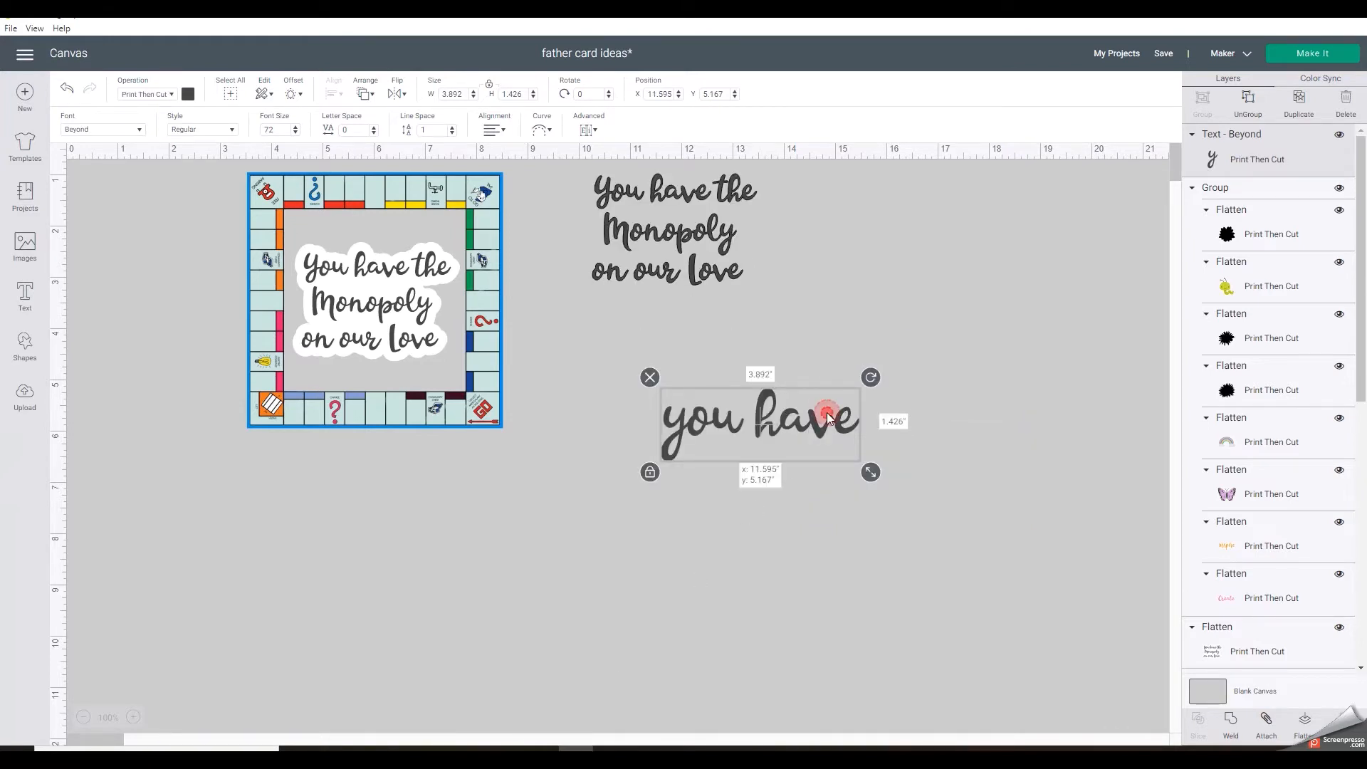
# Extend the new text to three lines reading "you have the", "Monopoly" and "on our love".
pyautogui.doubleClick(827, 414)
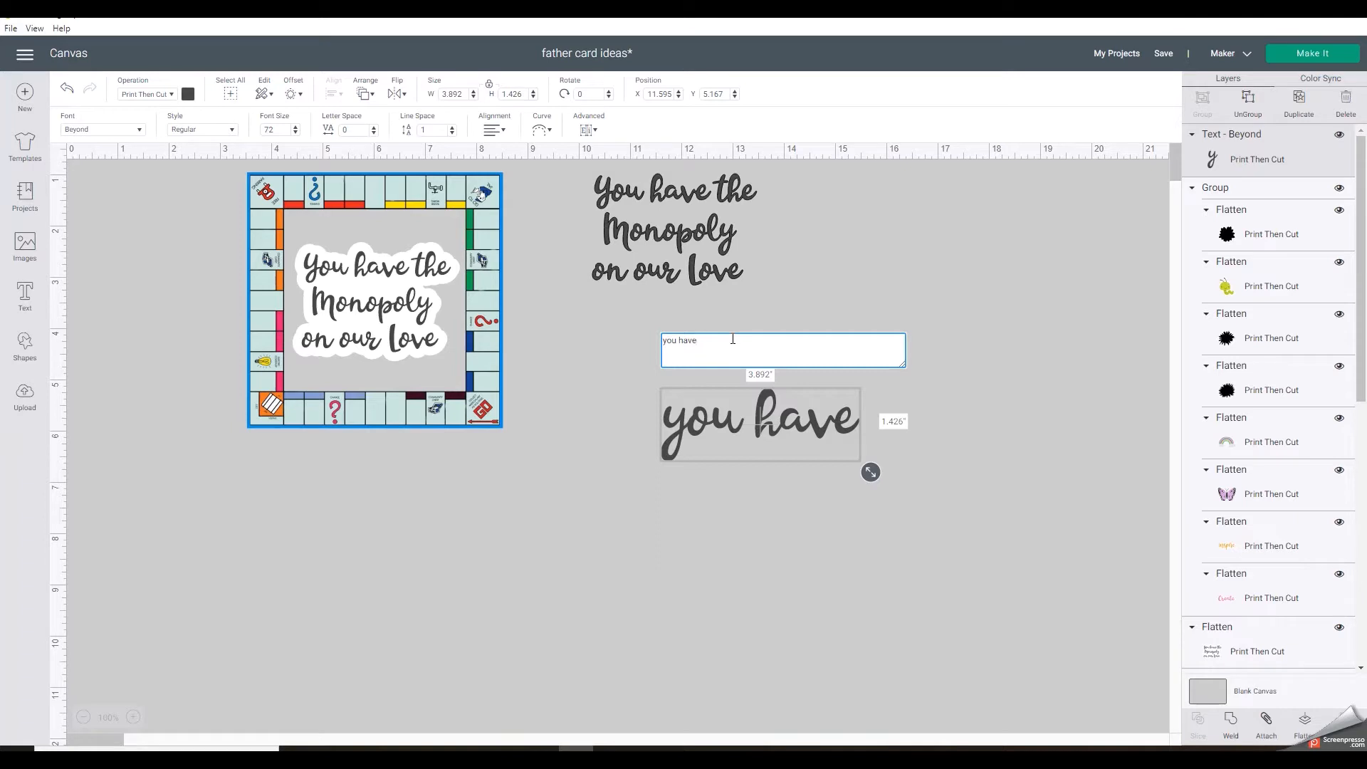
pyautogui.write('th')
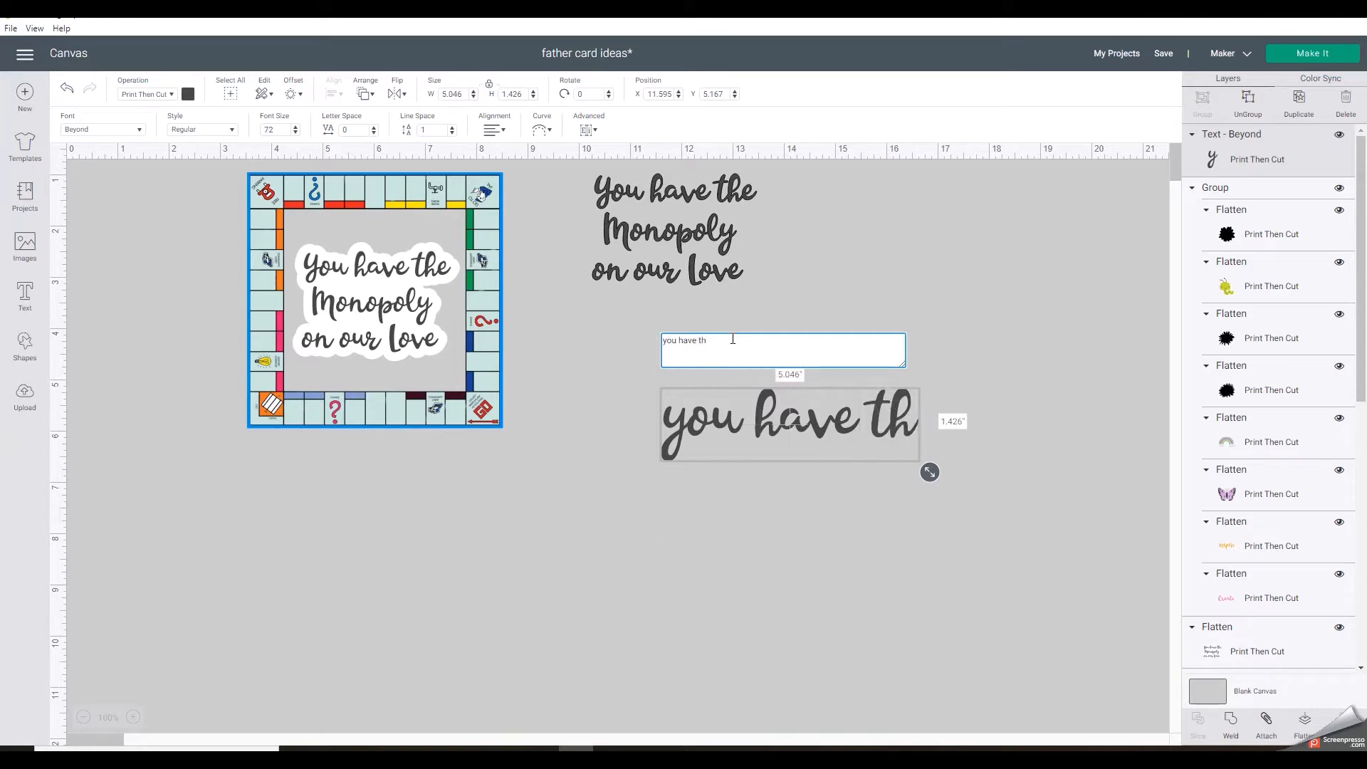
pyautogui.write('e')
pyautogui.press('Return')
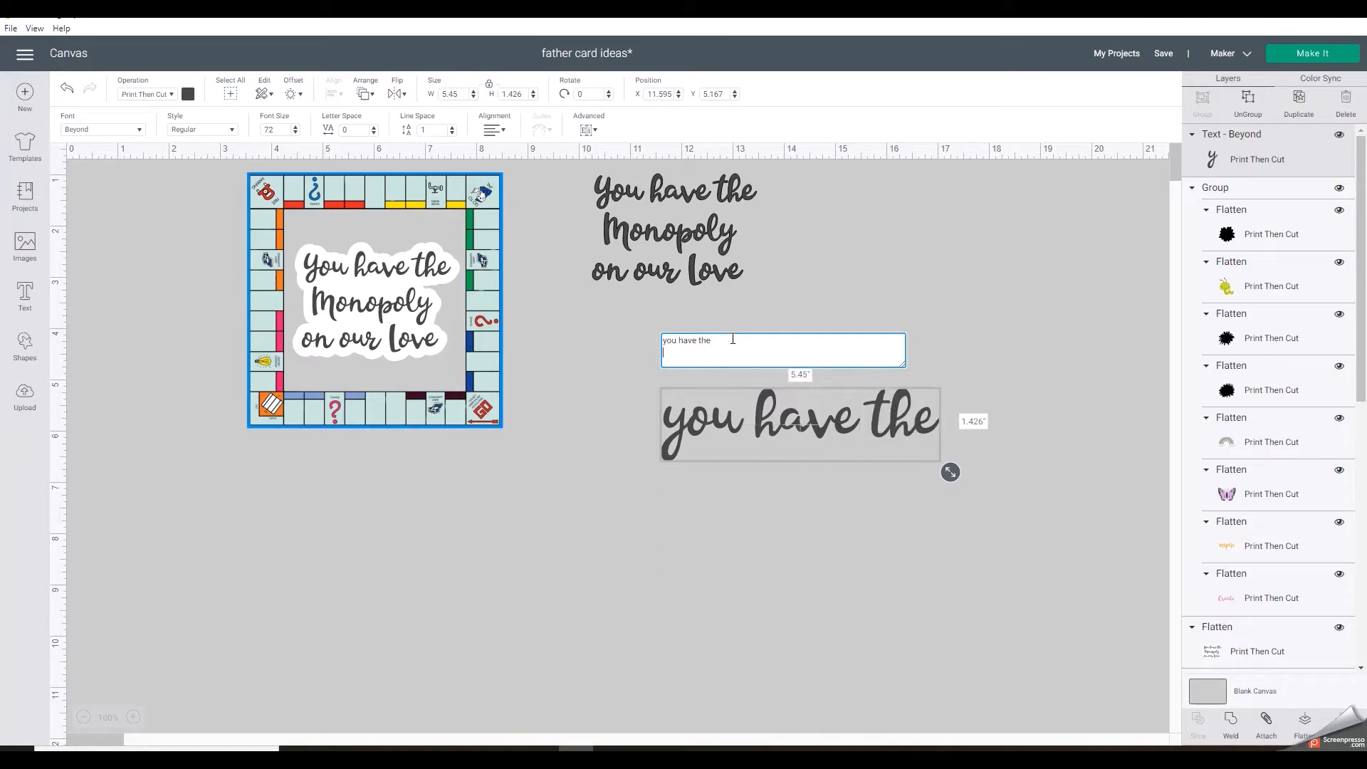
pyautogui.write('Mon')
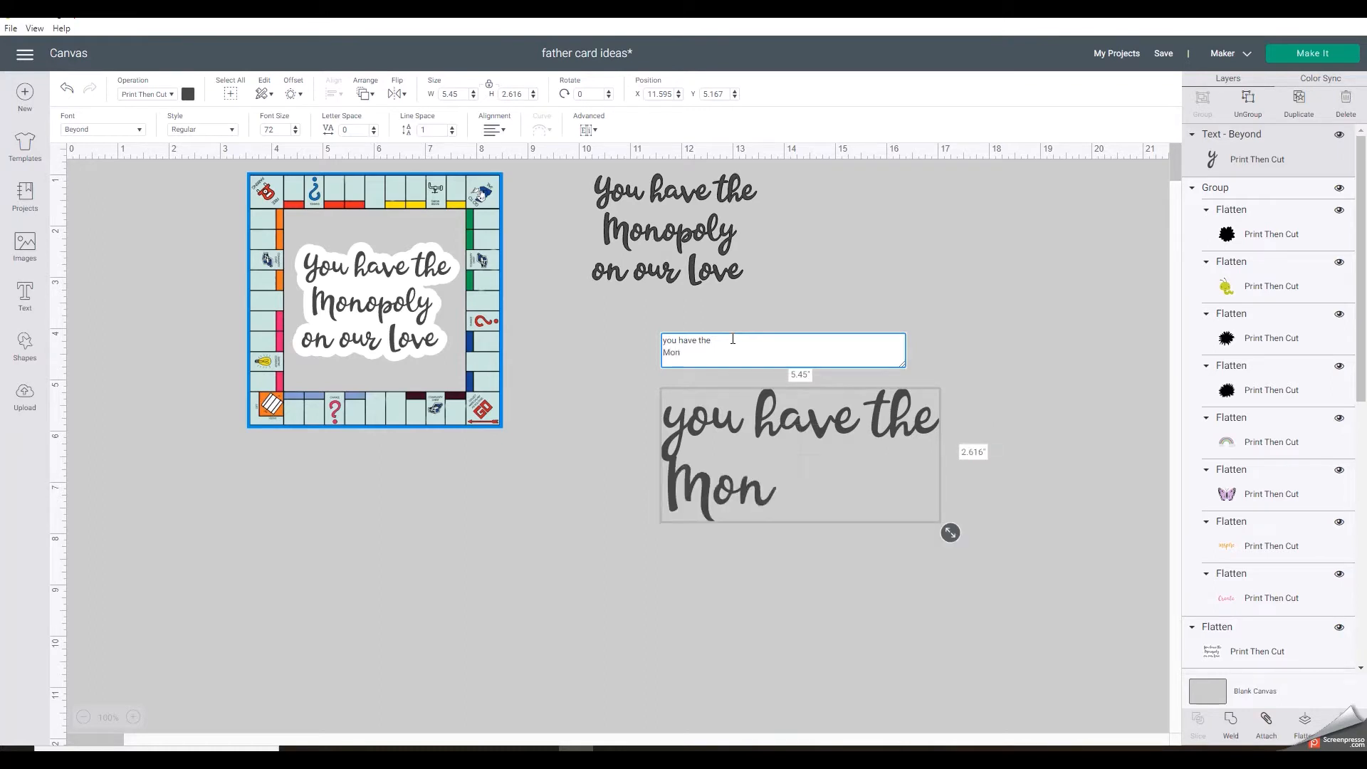
pyautogui.write('op')
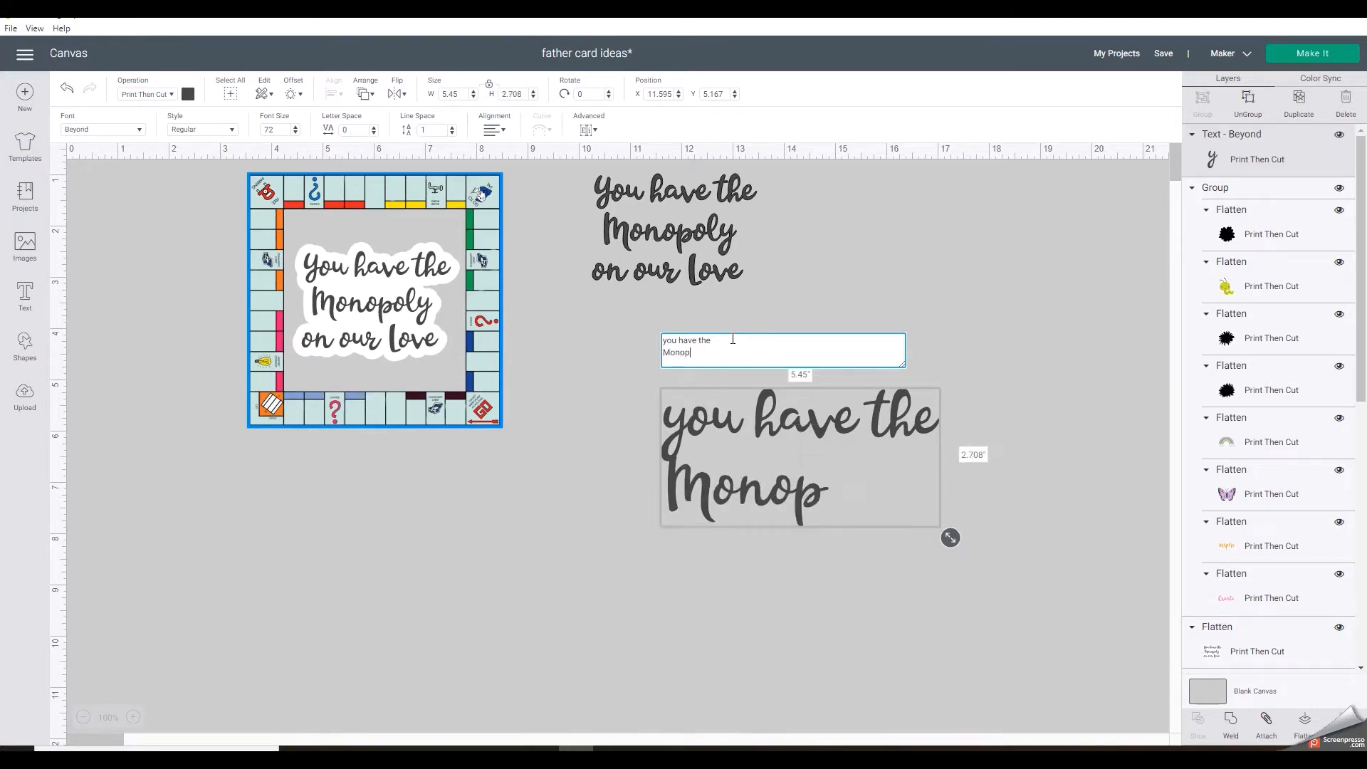
pyautogui.write('oly')
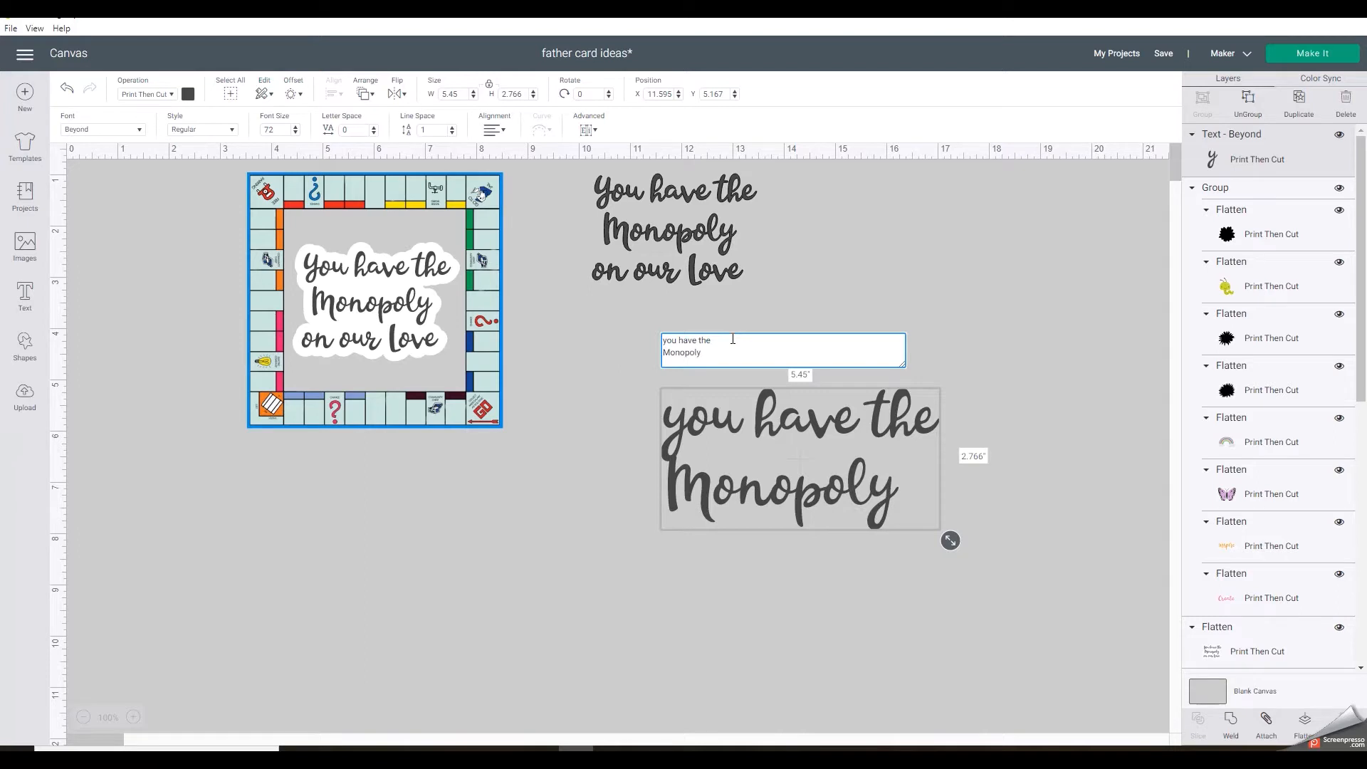
pyautogui.press('Return')
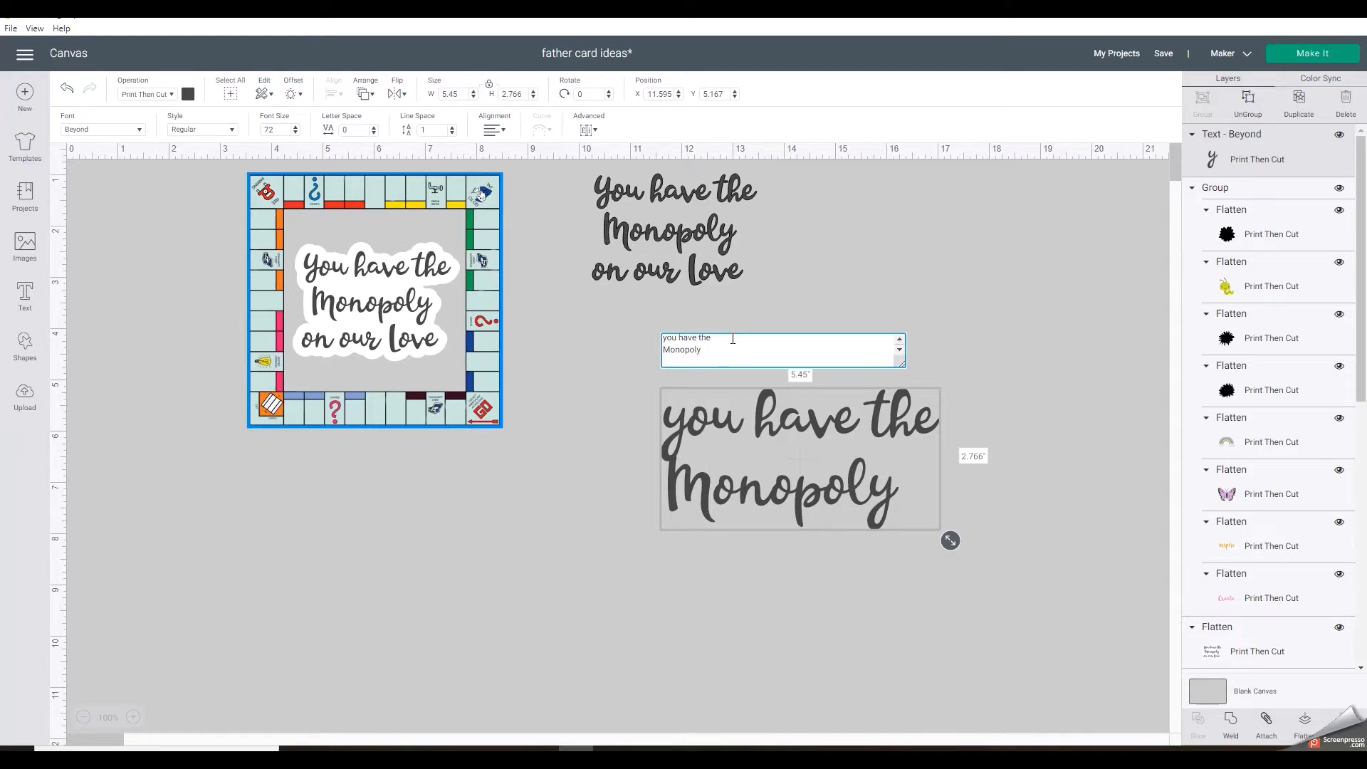
pyautogui.write('on')
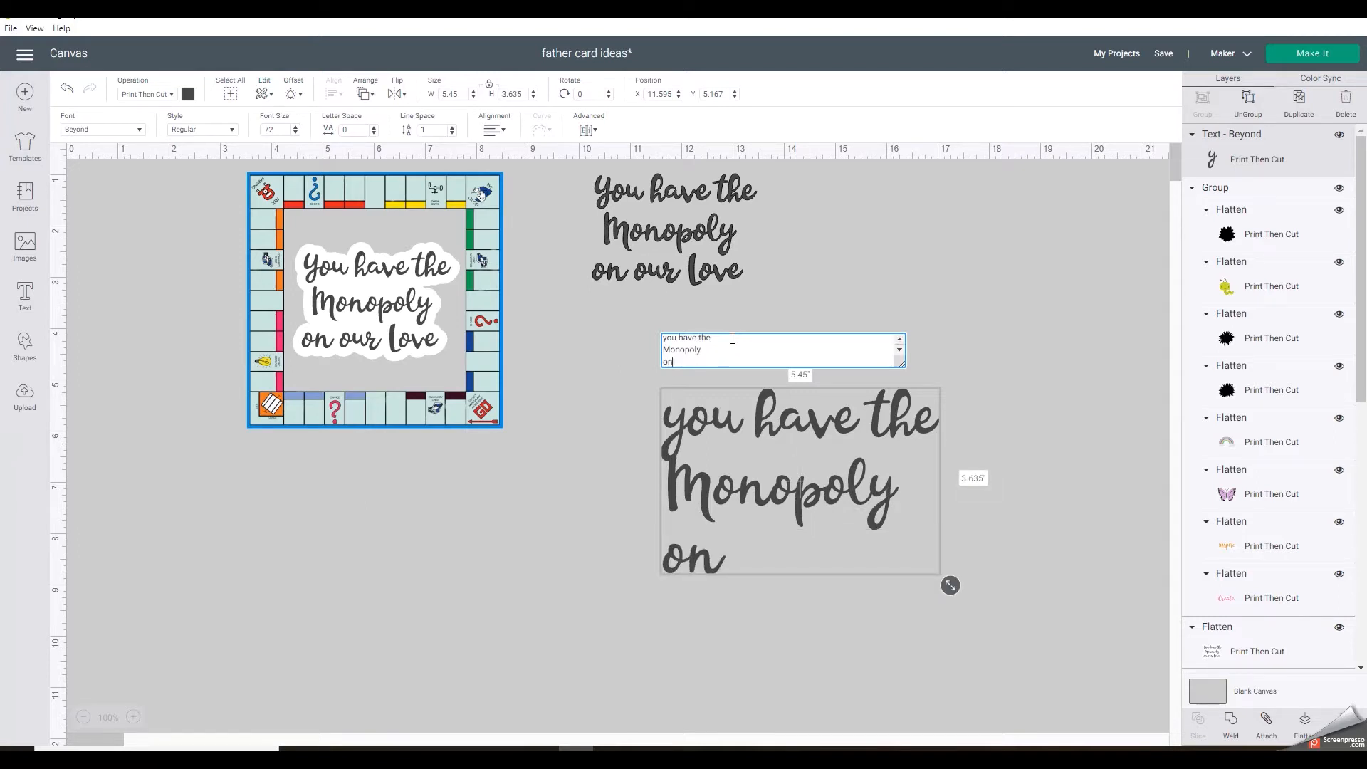
pyautogui.write(' our')
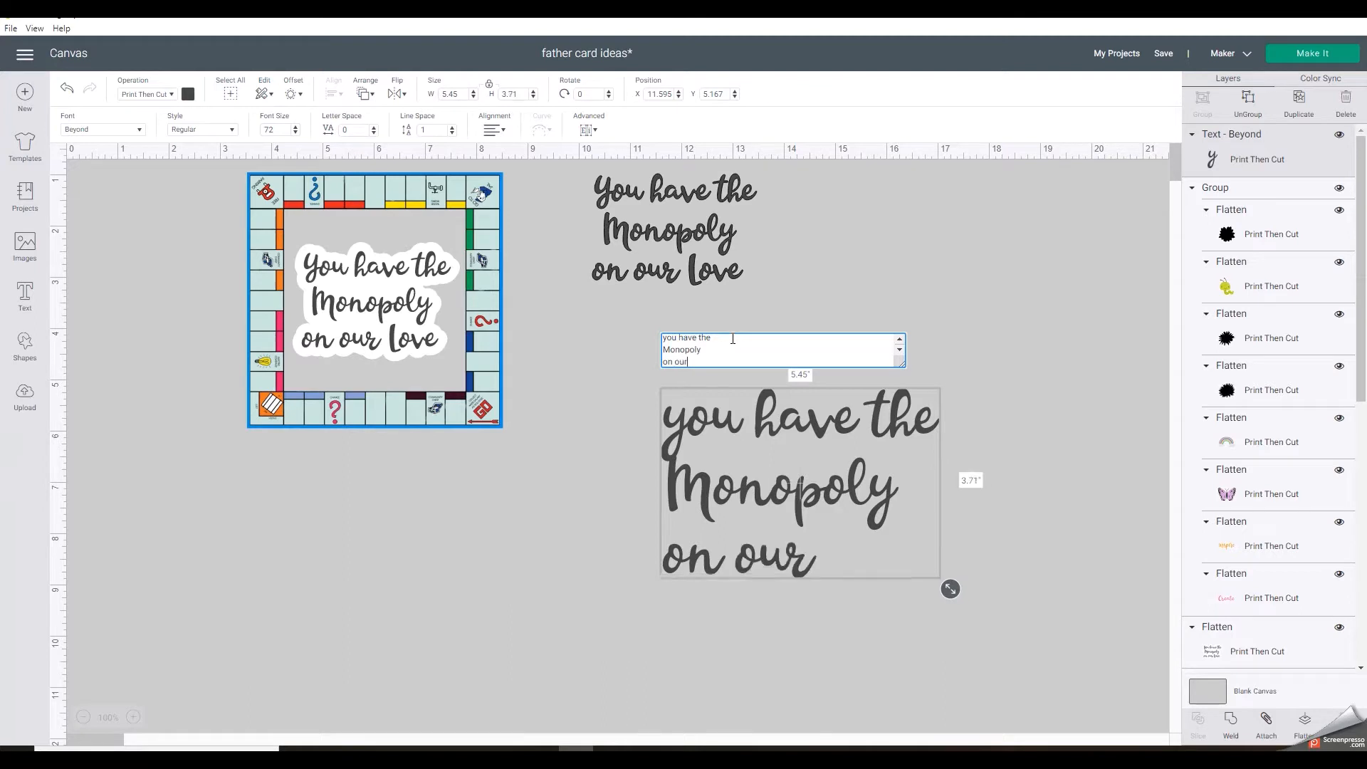
pyautogui.write(' love')
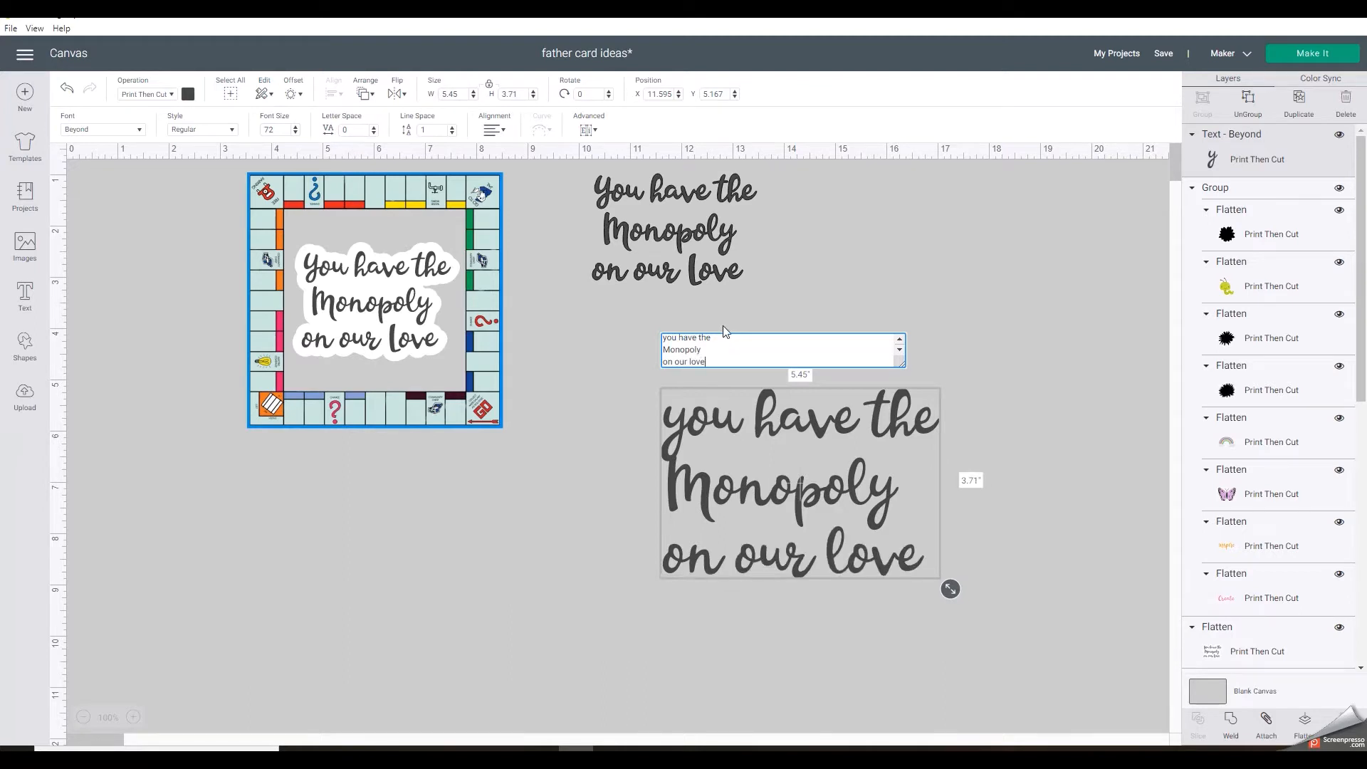
pyautogui.click(601, 463)
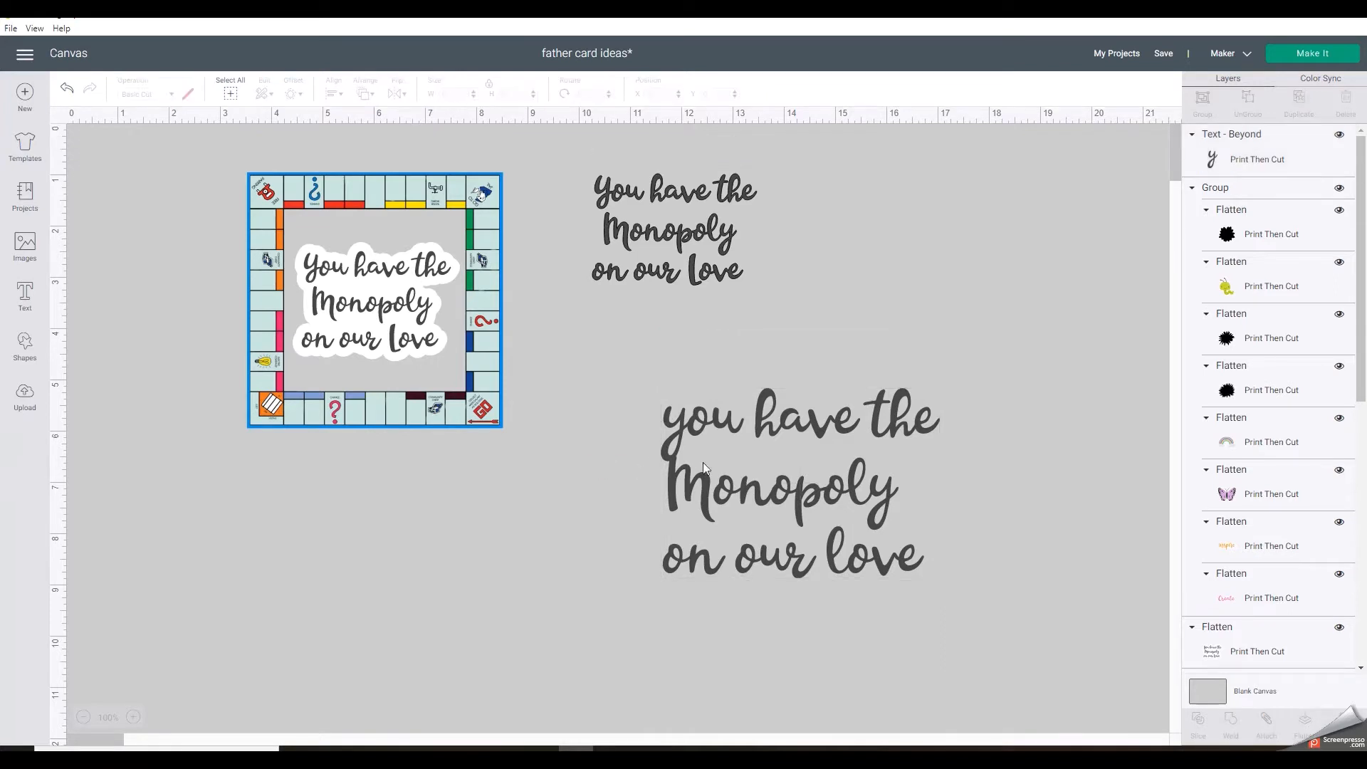
# Center-align the new three-line text and scale it down proportionally to about 4.5 by 3.1 inches.
pyautogui.click(720, 454)
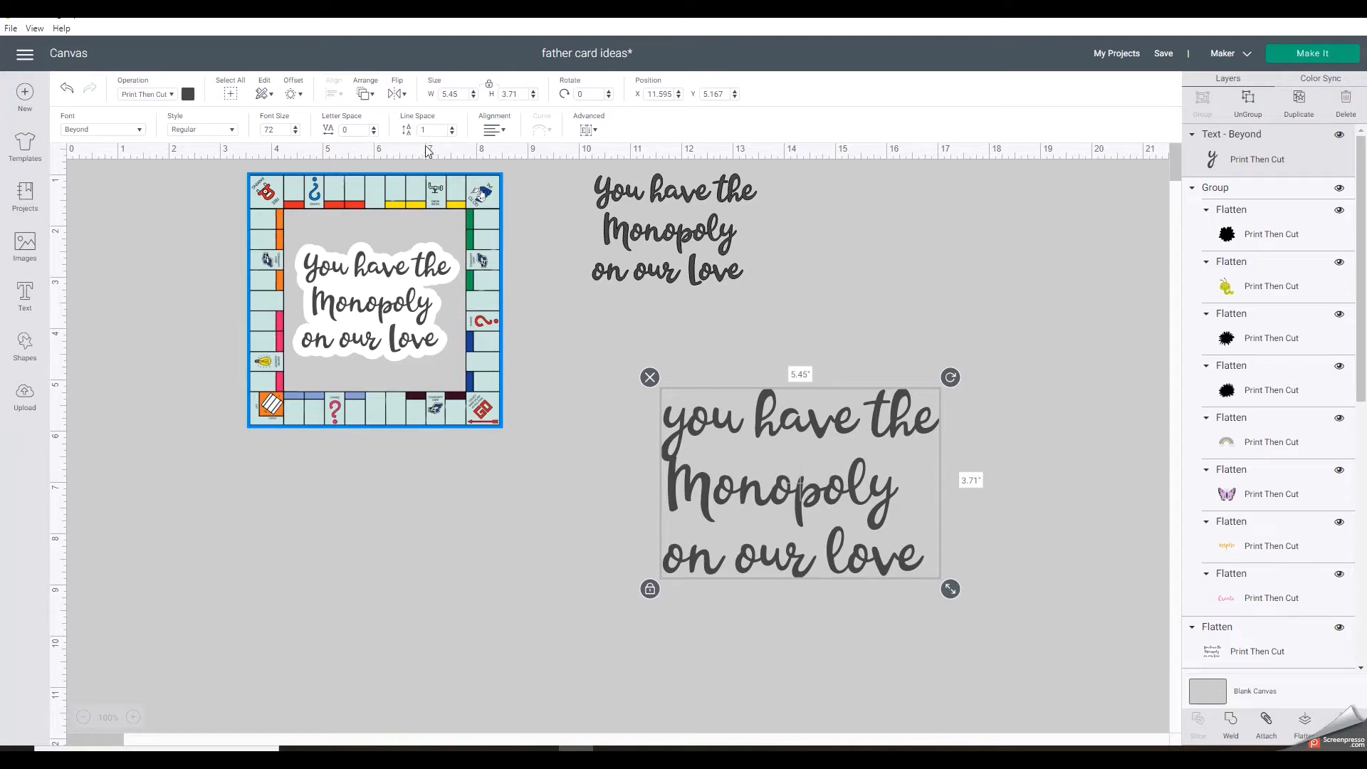
pyautogui.click(507, 135)
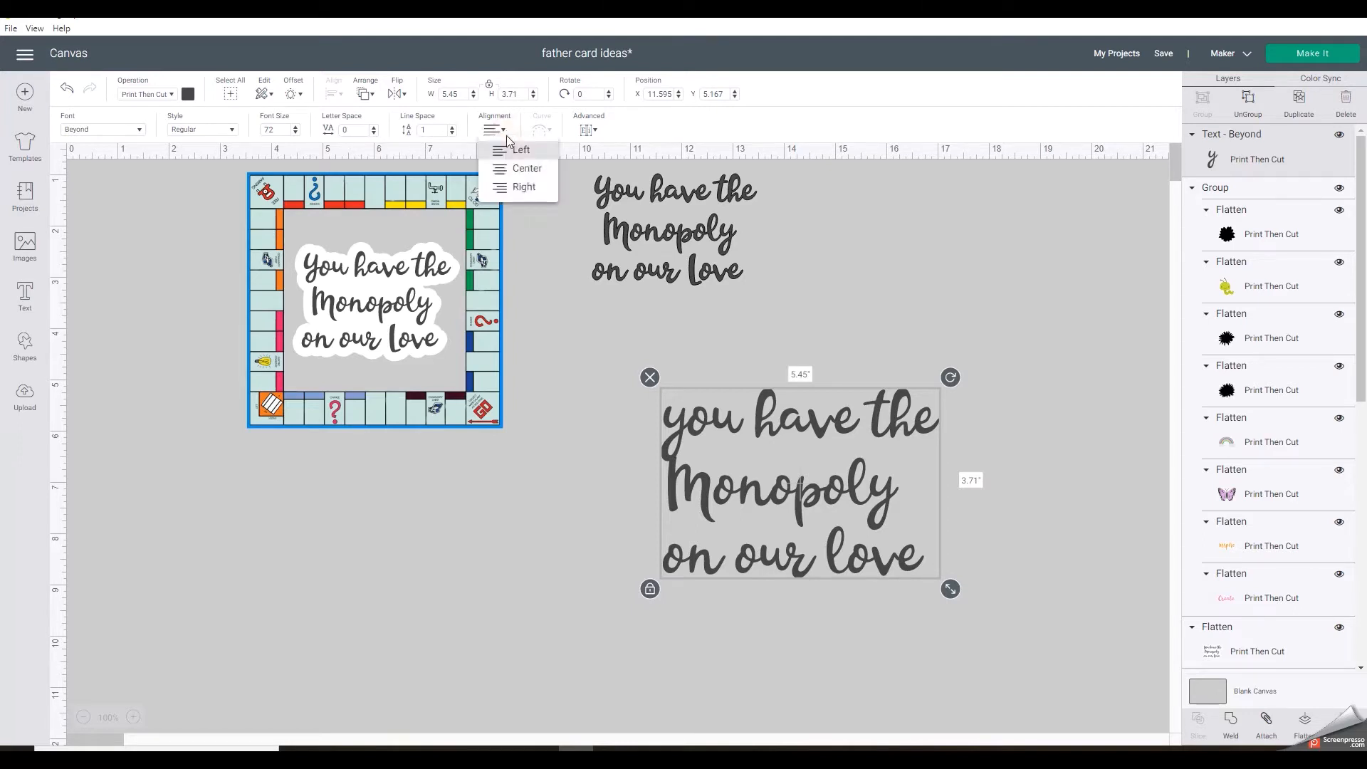
pyautogui.click(510, 168)
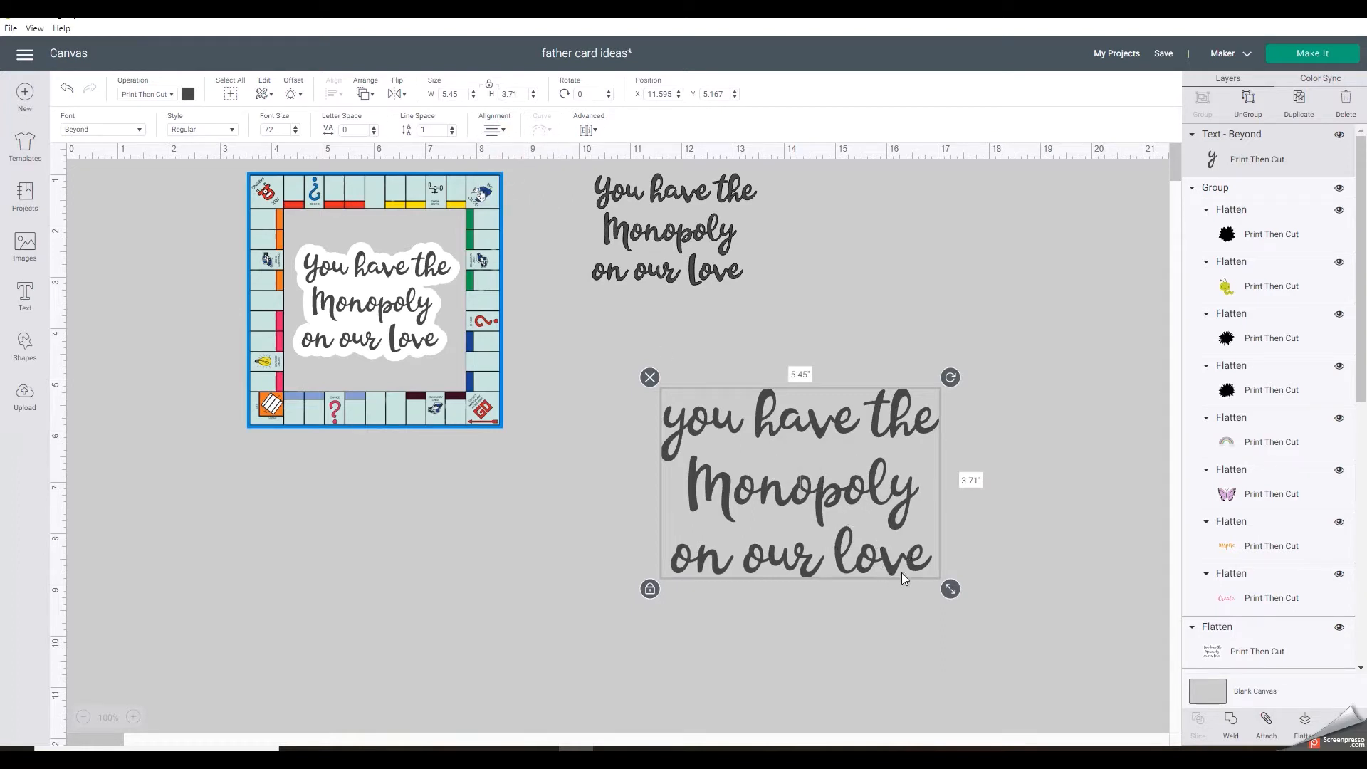
pyautogui.moveTo(949, 588); pyautogui.dragTo(894, 560)
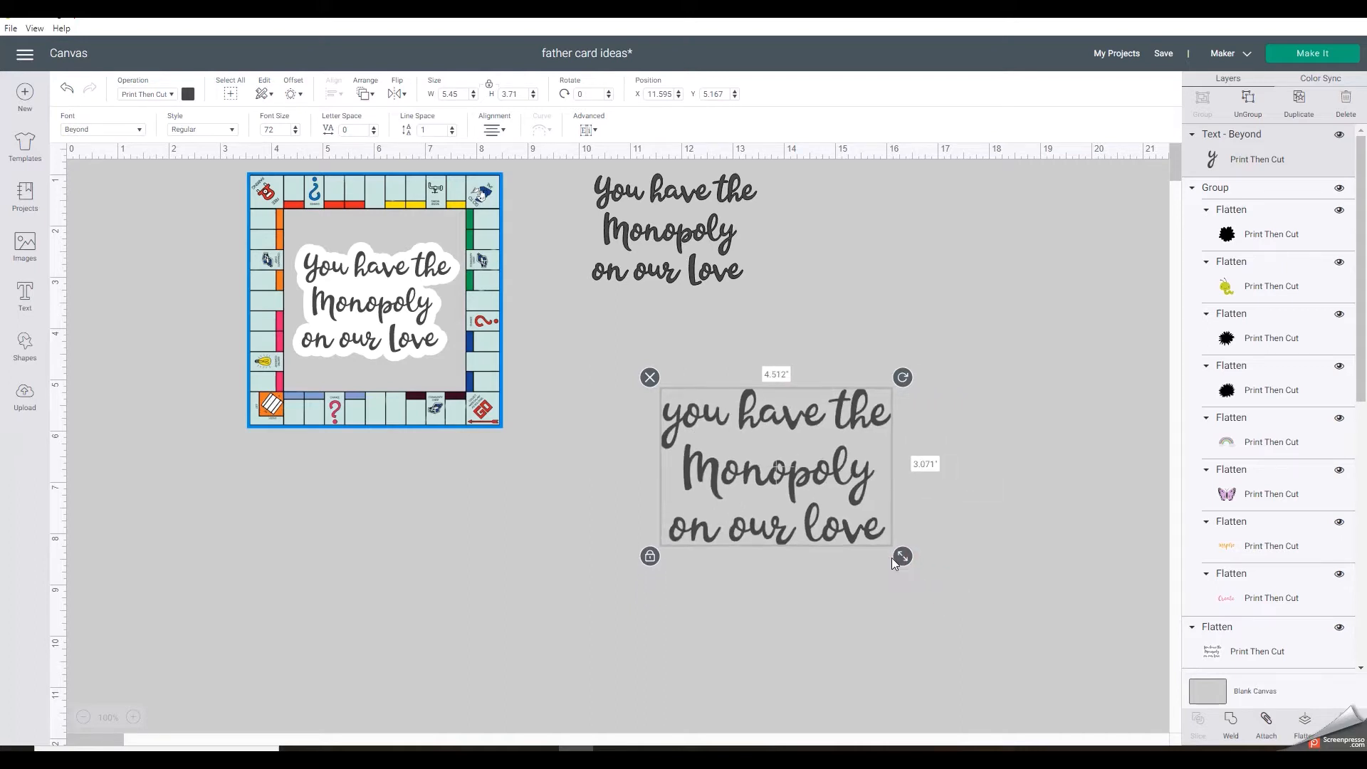
# Check the finished Monopoly board's size and place the new text over its middle, at about X 3.7, Y 1.8.
pyautogui.moveTo(789, 465); pyautogui.dragTo(747, 427)
pyautogui.click(487, 346)
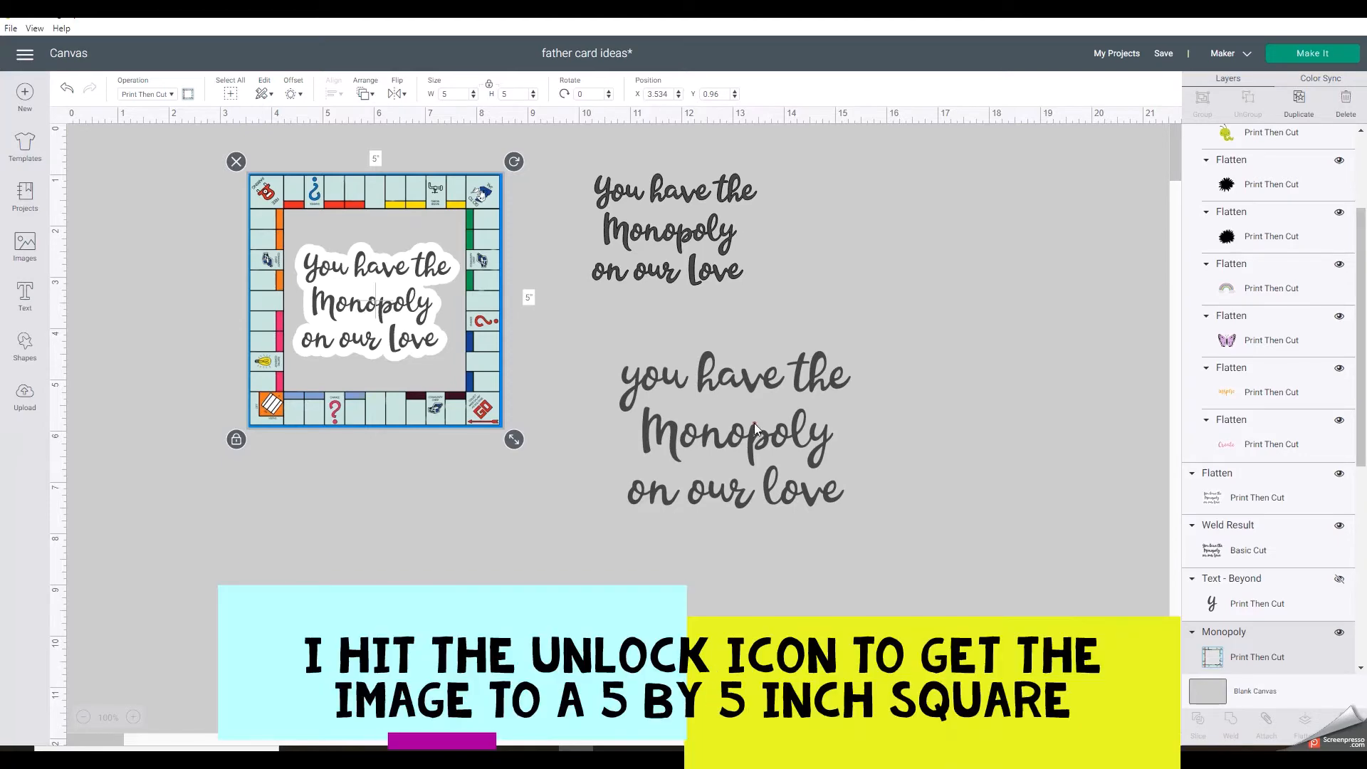
pyautogui.moveTo(754, 423); pyautogui.dragTo(389, 292)
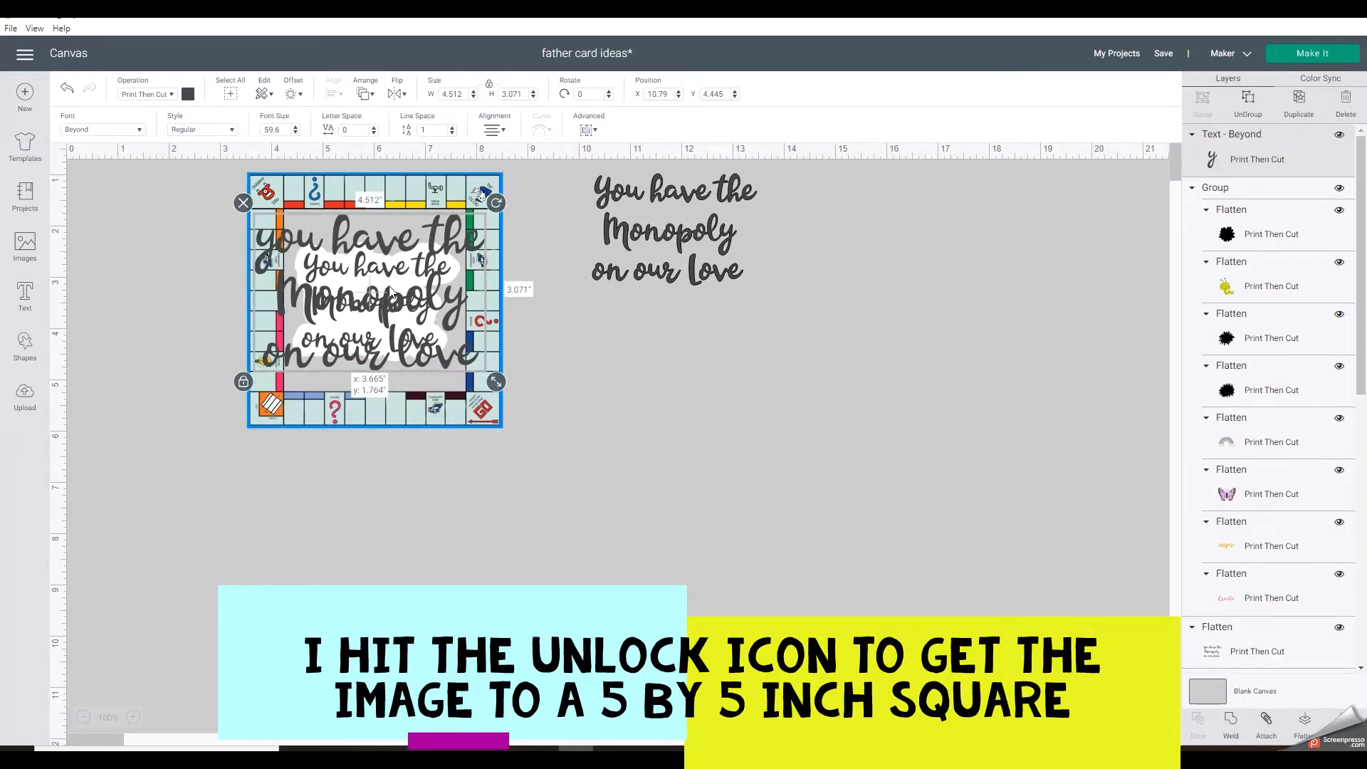
pyautogui.moveTo(390, 292); pyautogui.dragTo(393, 294)
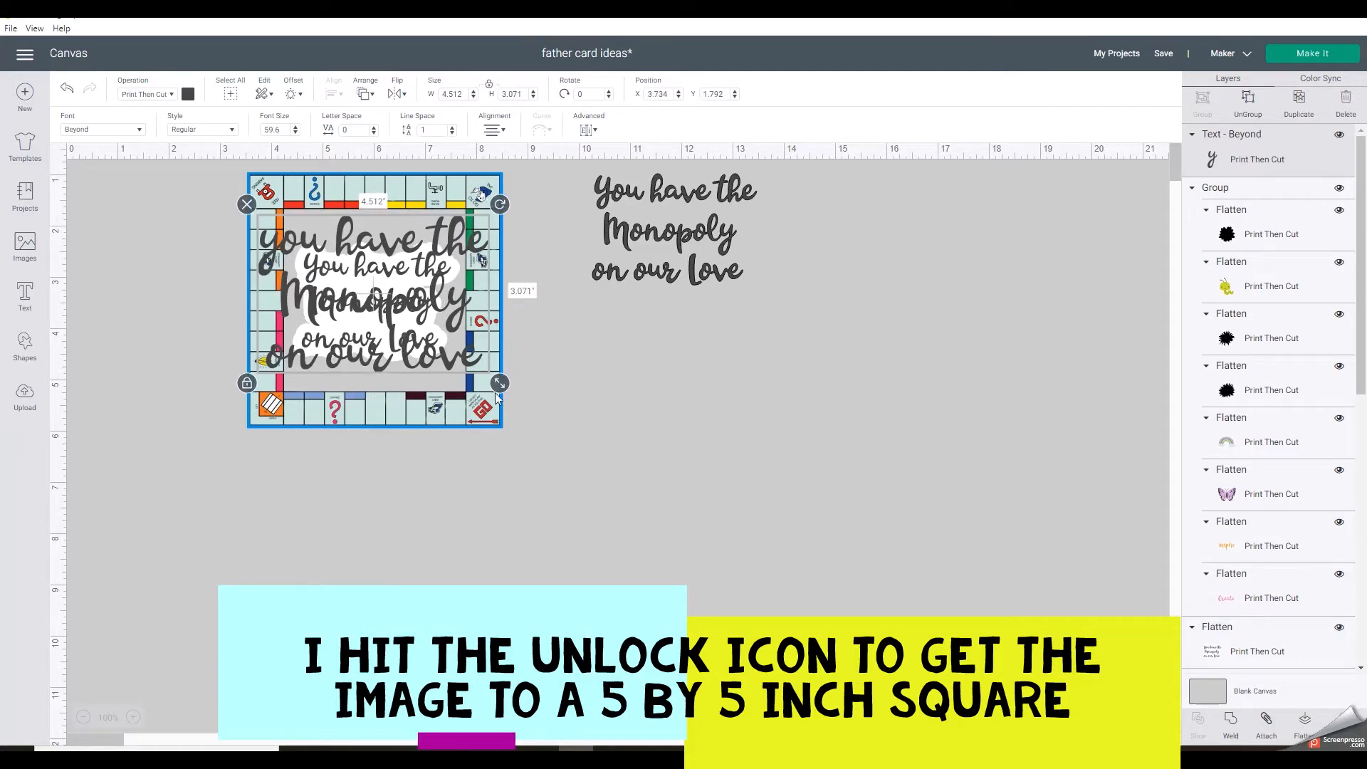
# Scale the new text down to about 3.1 by 2.1 inches and move it off the board to about X 10.1, Y 4.3.
pyautogui.moveTo(499, 385); pyautogui.dragTo(453, 354)
pyautogui.moveTo(366, 300); pyautogui.dragTo(385, 323)
pyautogui.moveTo(476, 379); pyautogui.dragTo(450, 364)
pyautogui.moveTo(377, 321); pyautogui.dragTo(394, 333)
pyautogui.moveTo(465, 372); pyautogui.dragTo(465, 377)
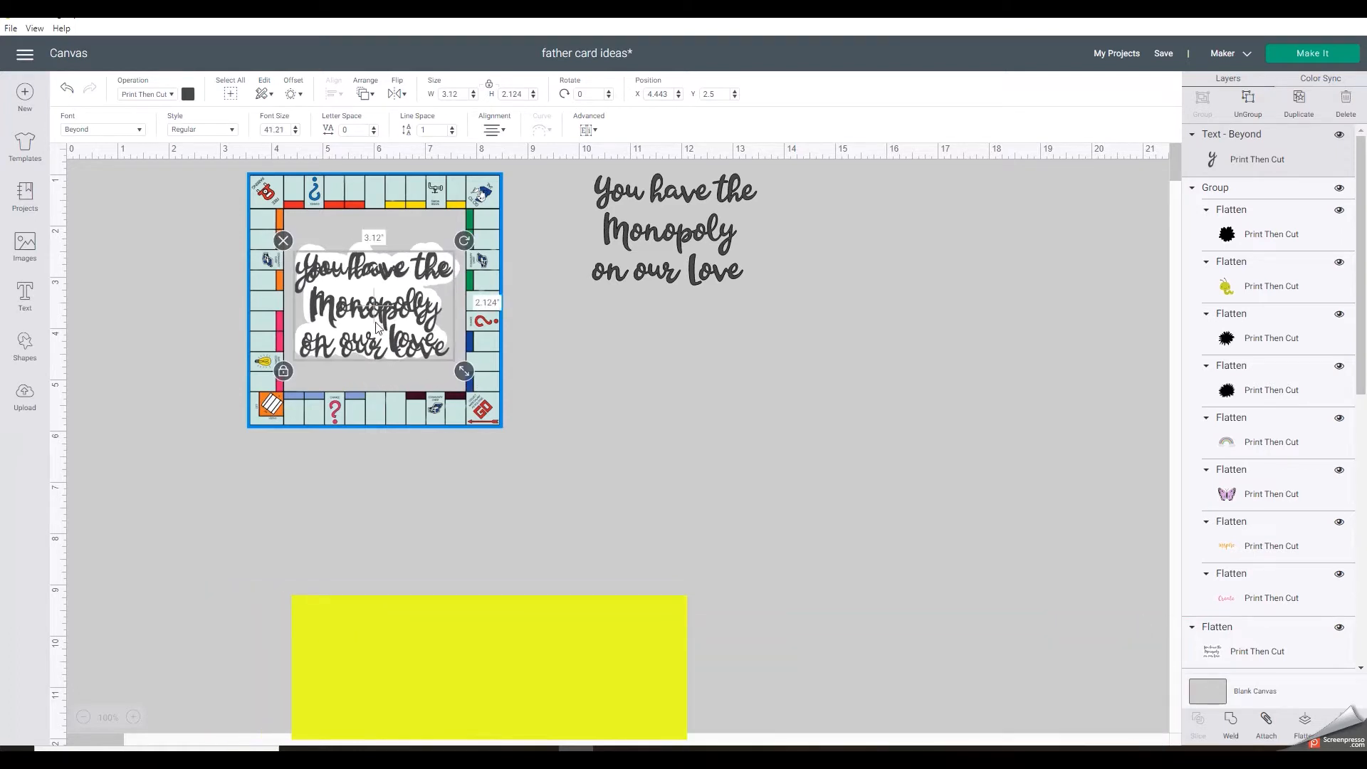
pyautogui.moveTo(375, 322); pyautogui.dragTo(665, 412)
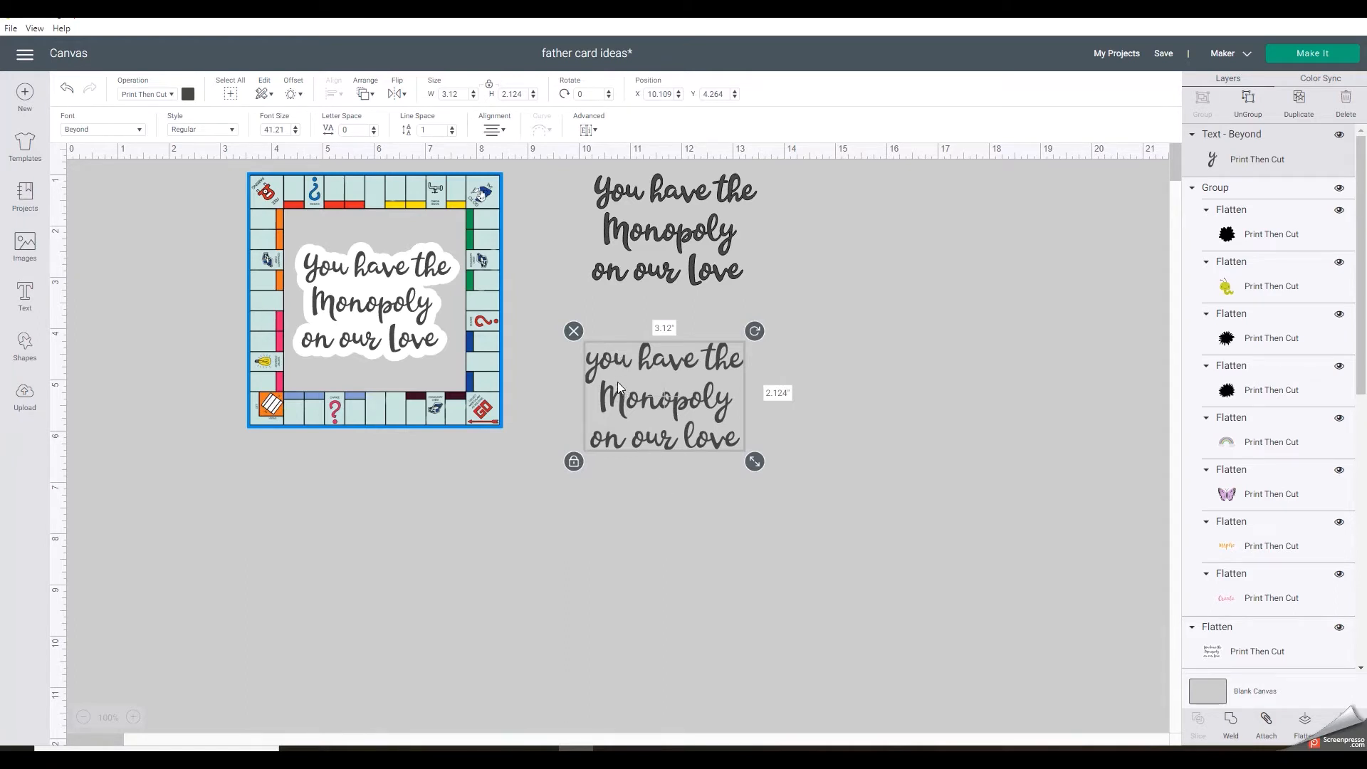
# Add a 0.139 in rounded, welded offset around the new text and color the offset white.
pyautogui.click(293, 95)
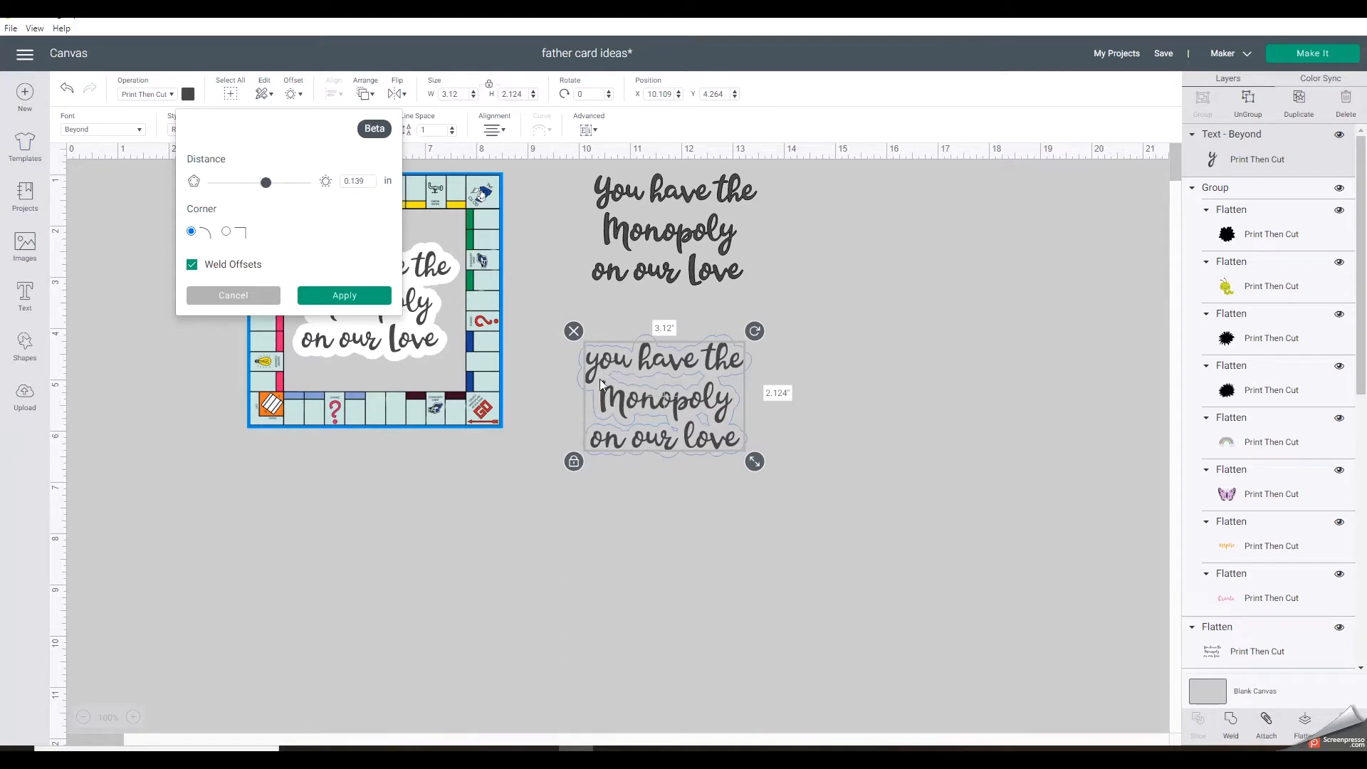
pyautogui.click(316, 295)
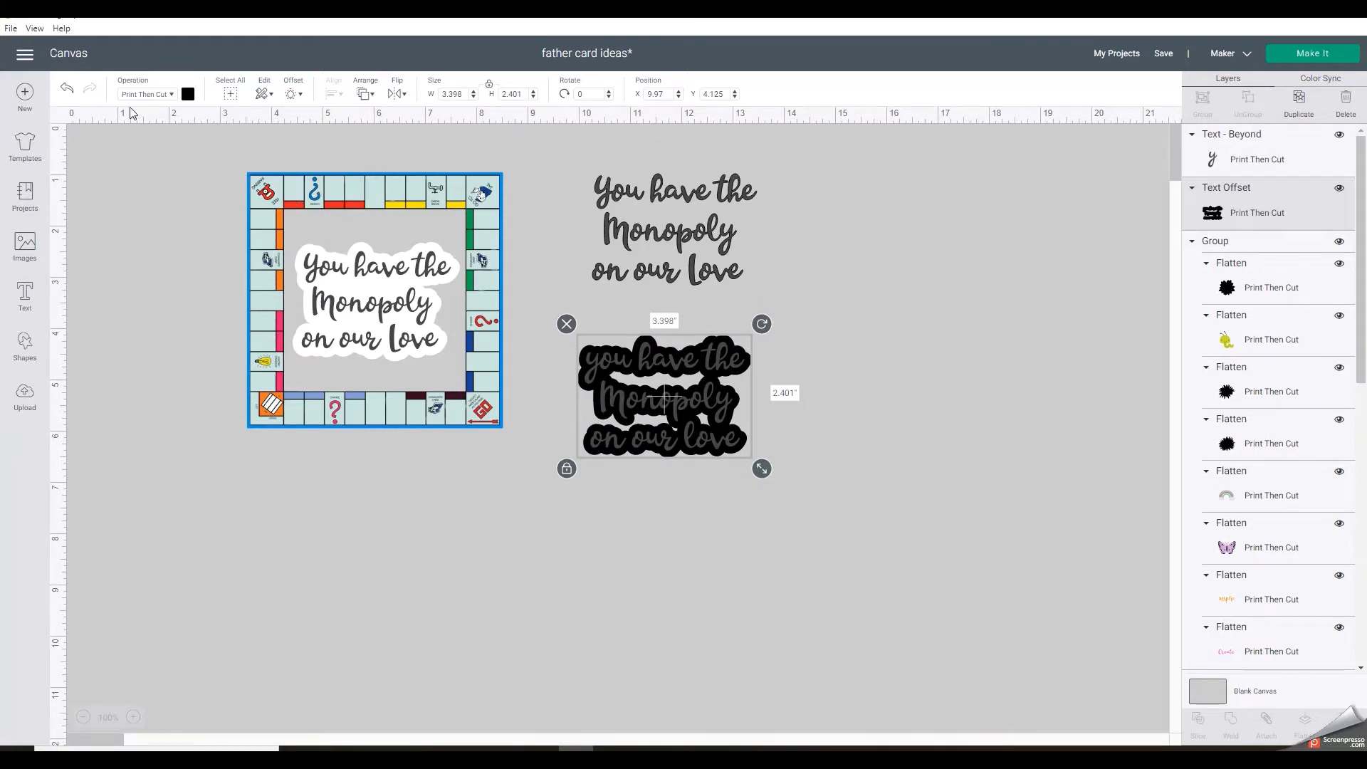
pyautogui.click(182, 91)
pyautogui.click(186, 94)
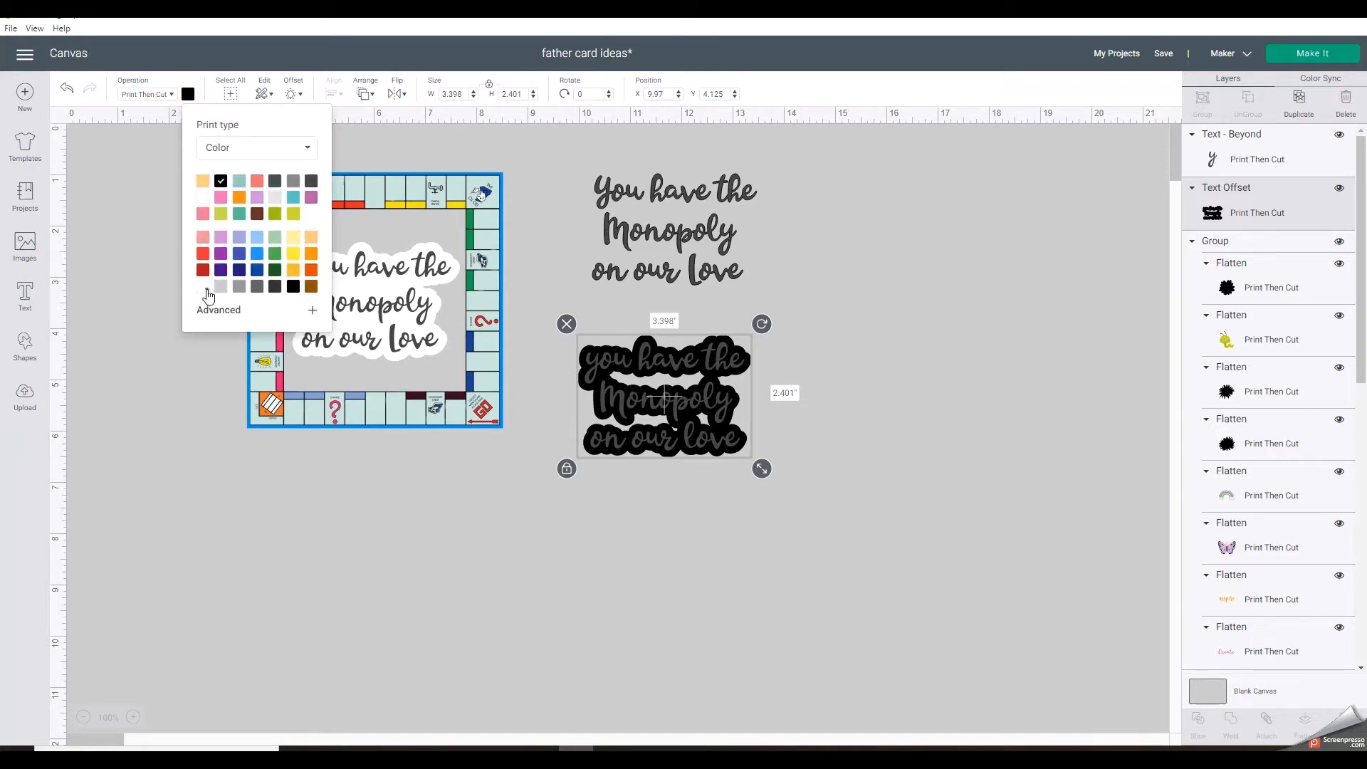
pyautogui.click(204, 287)
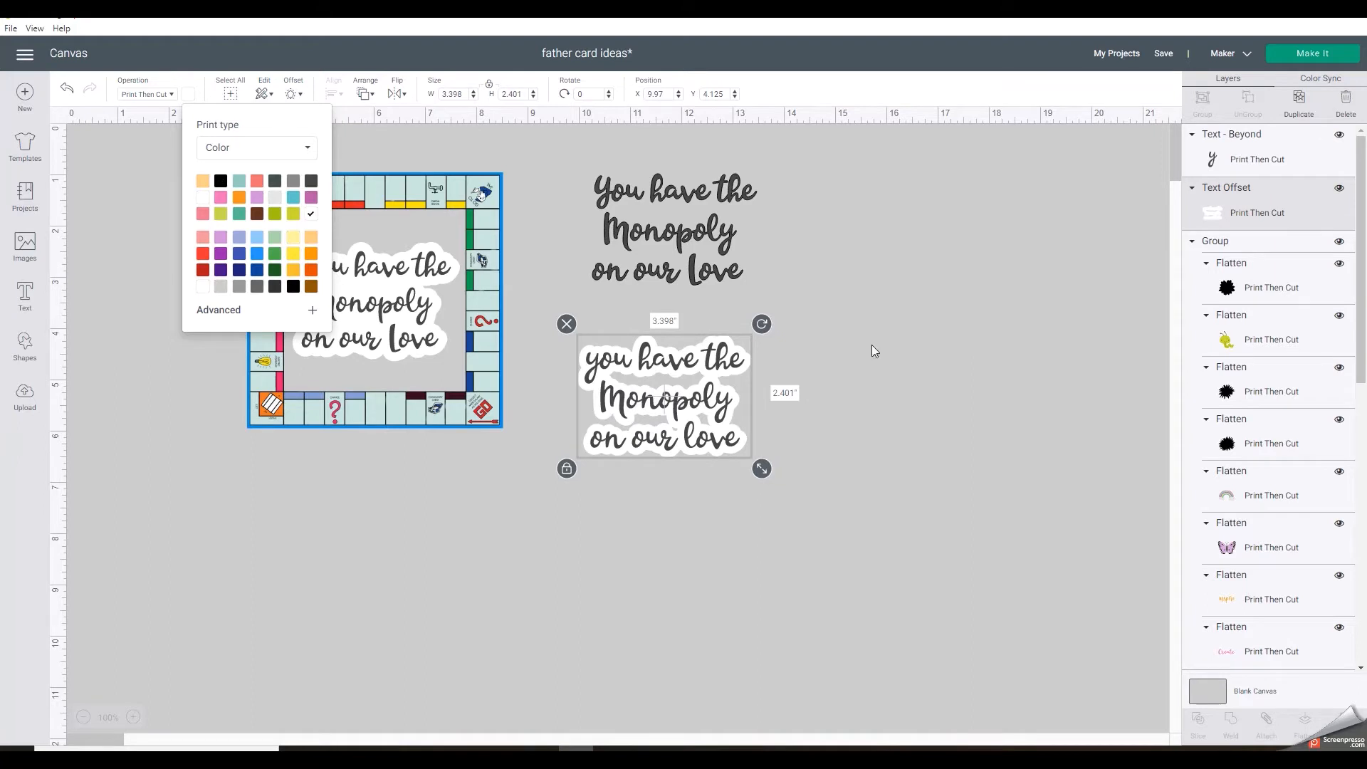
pyautogui.click(703, 354)
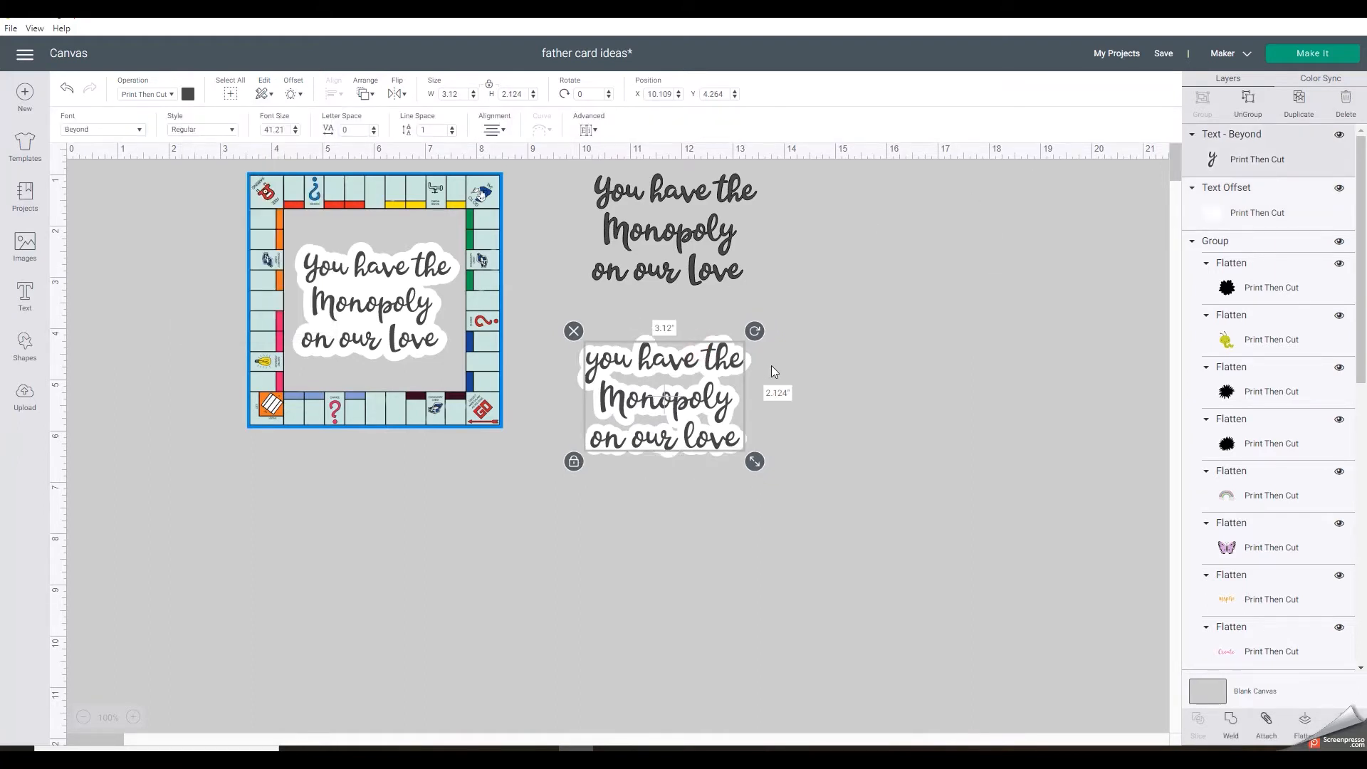
# Change the text offset's operation to Basic Cut.
pyautogui.click(1233, 208)
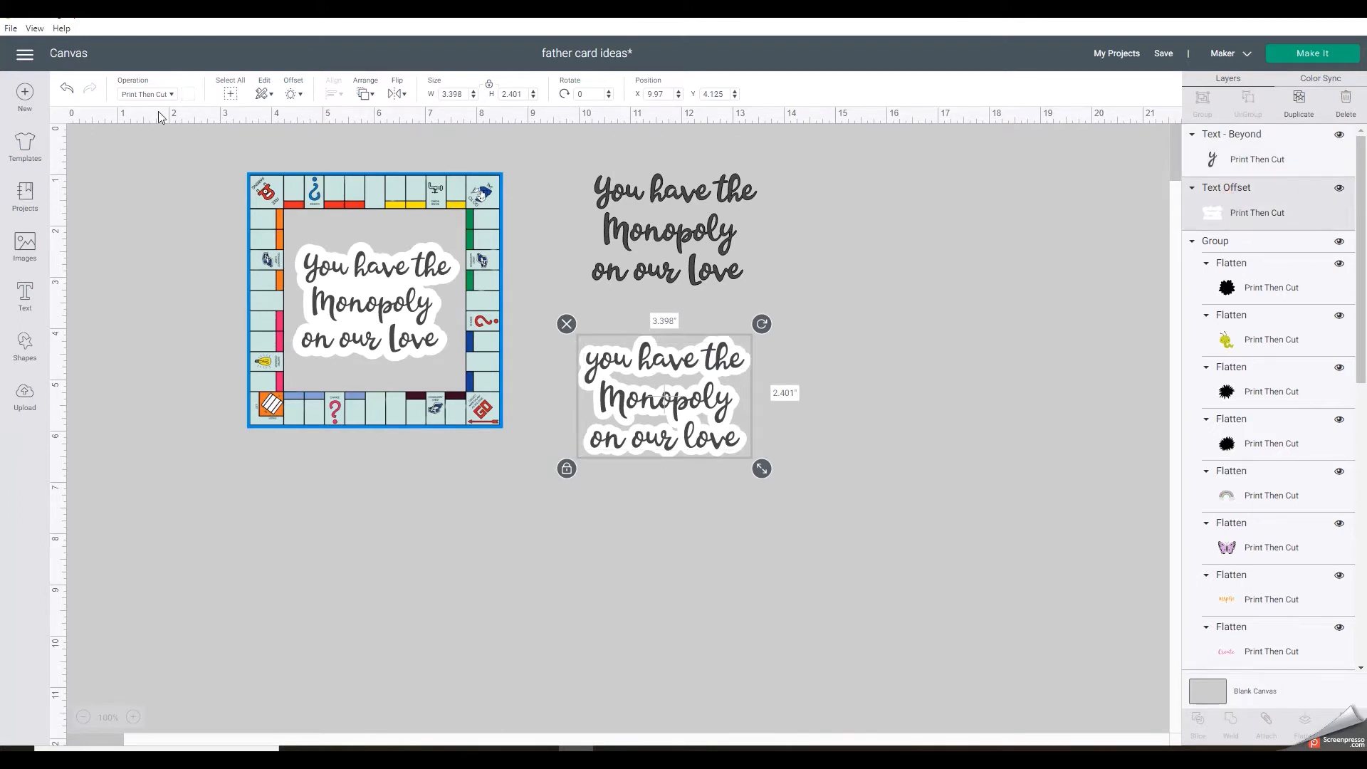
pyautogui.click(172, 95)
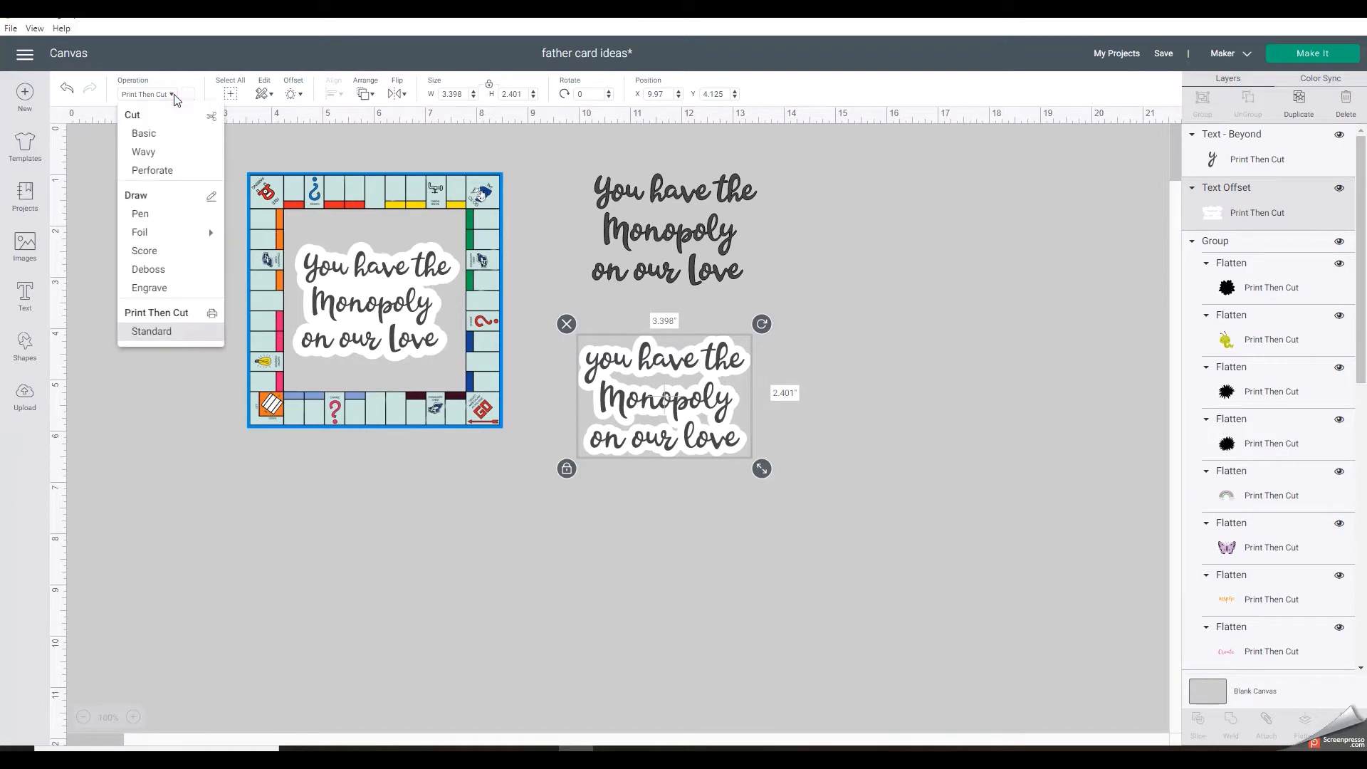
pyautogui.click(156, 137)
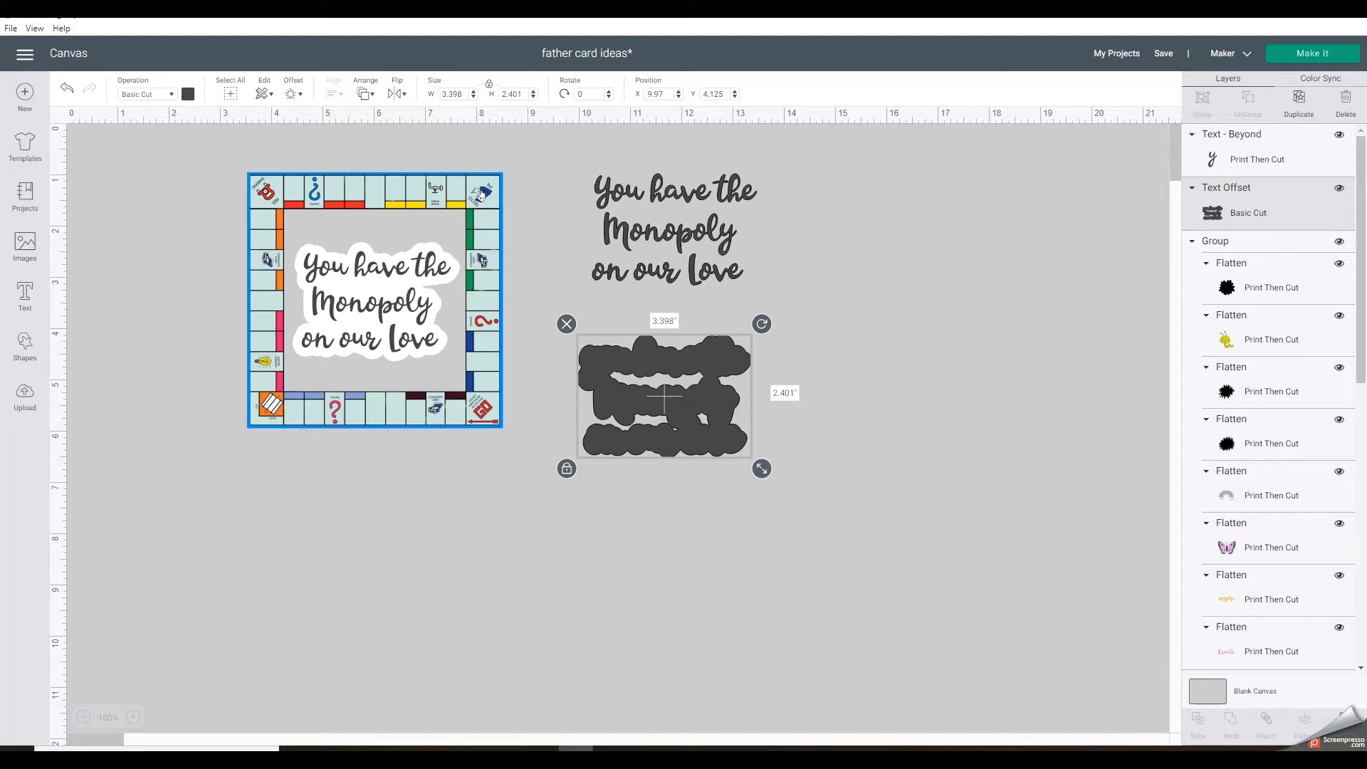
# Try hiding the large outer contour of the text offset using Contour.
pyautogui.click(1341, 725)
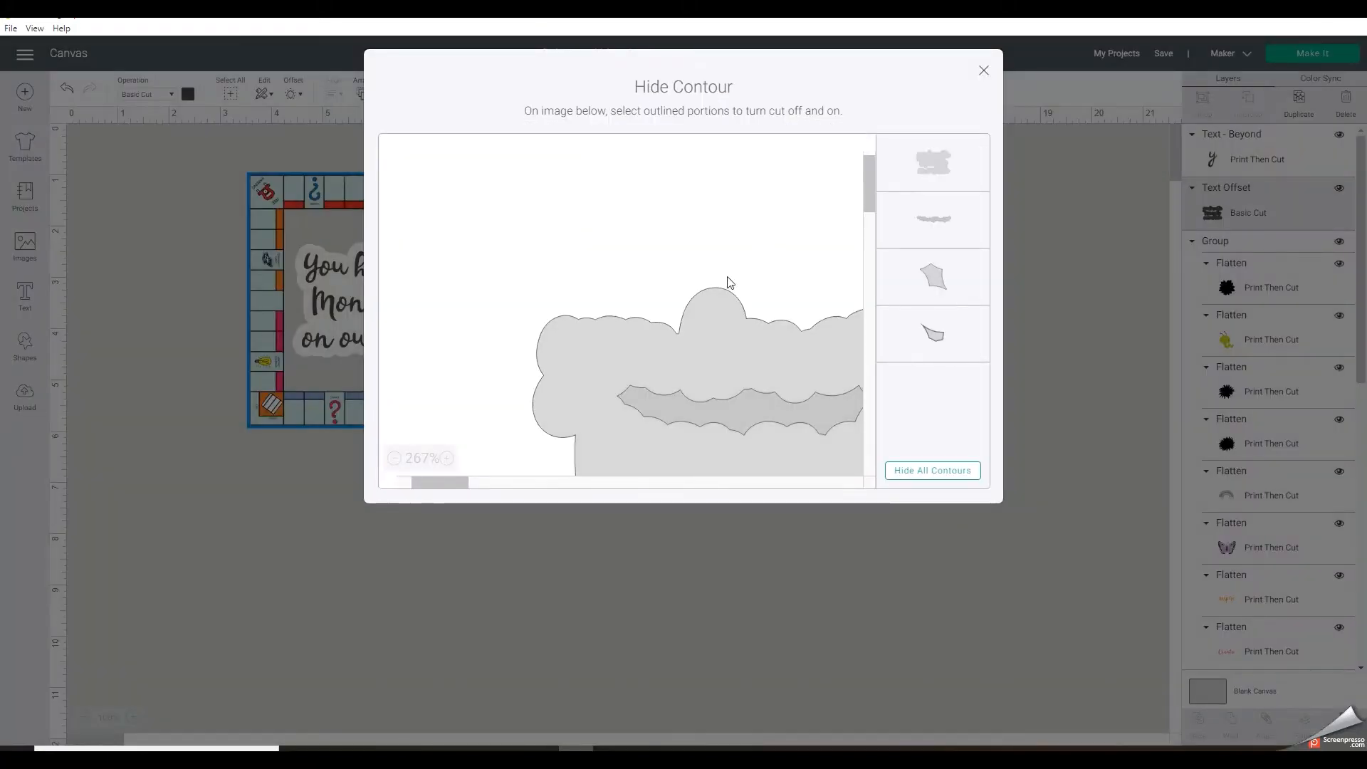
pyautogui.click(392, 461)
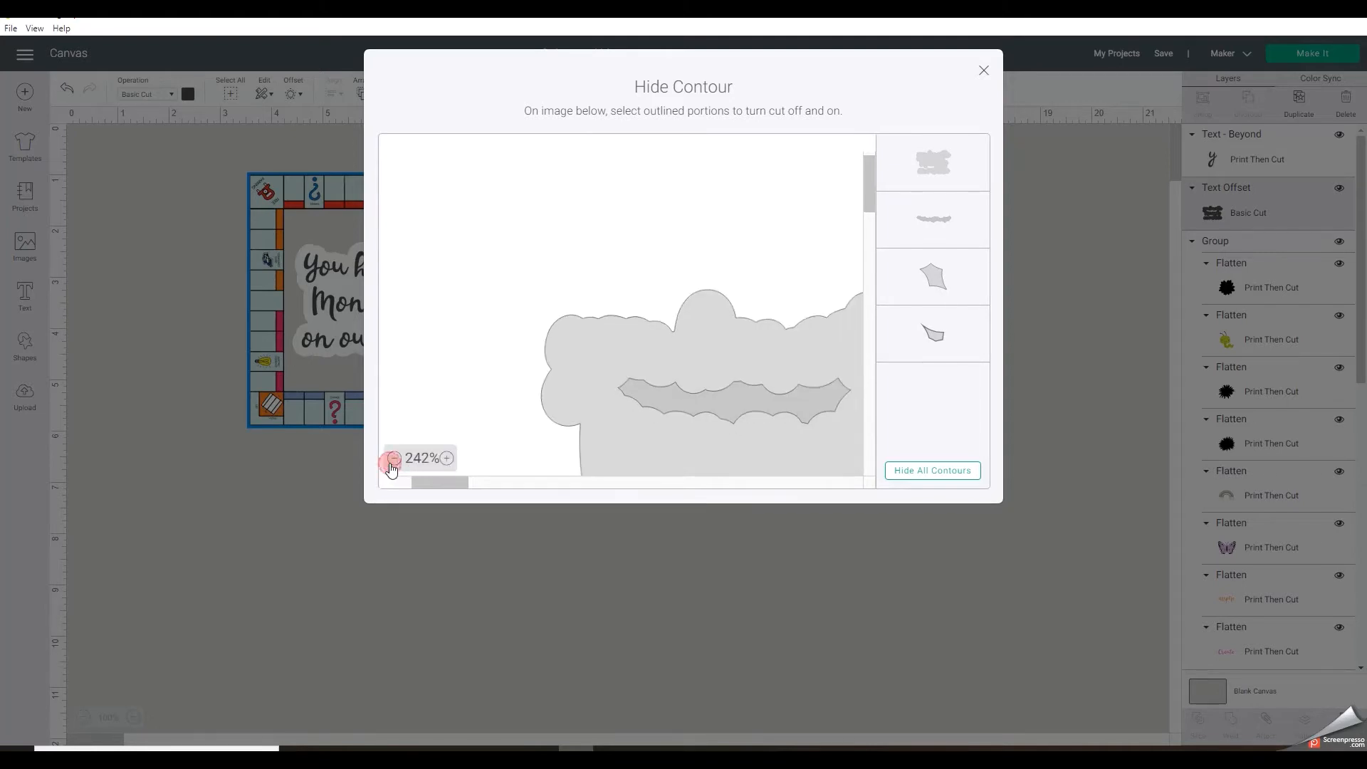
pyautogui.click(392, 461)
pyautogui.click(391, 461)
pyautogui.click(393, 460)
pyautogui.click(393, 459)
pyautogui.click(393, 459)
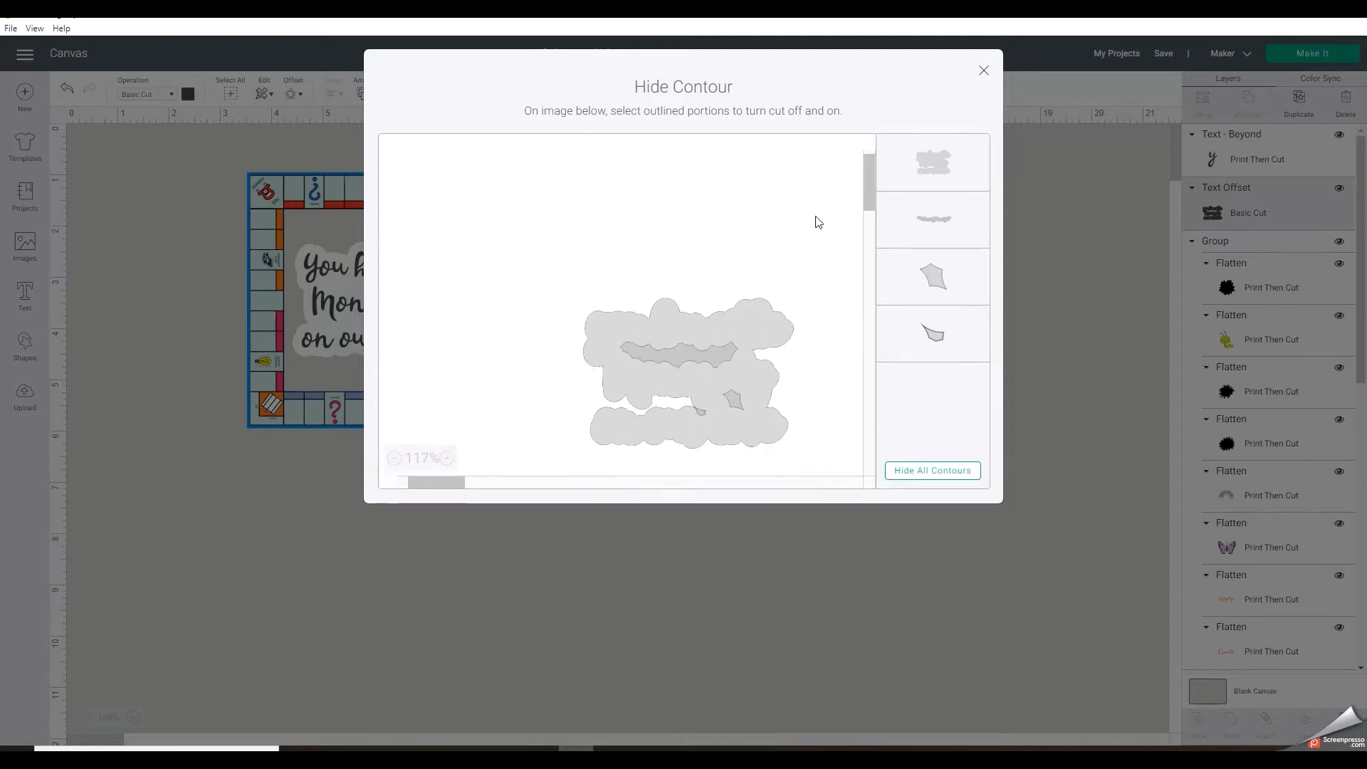
pyautogui.click(934, 165)
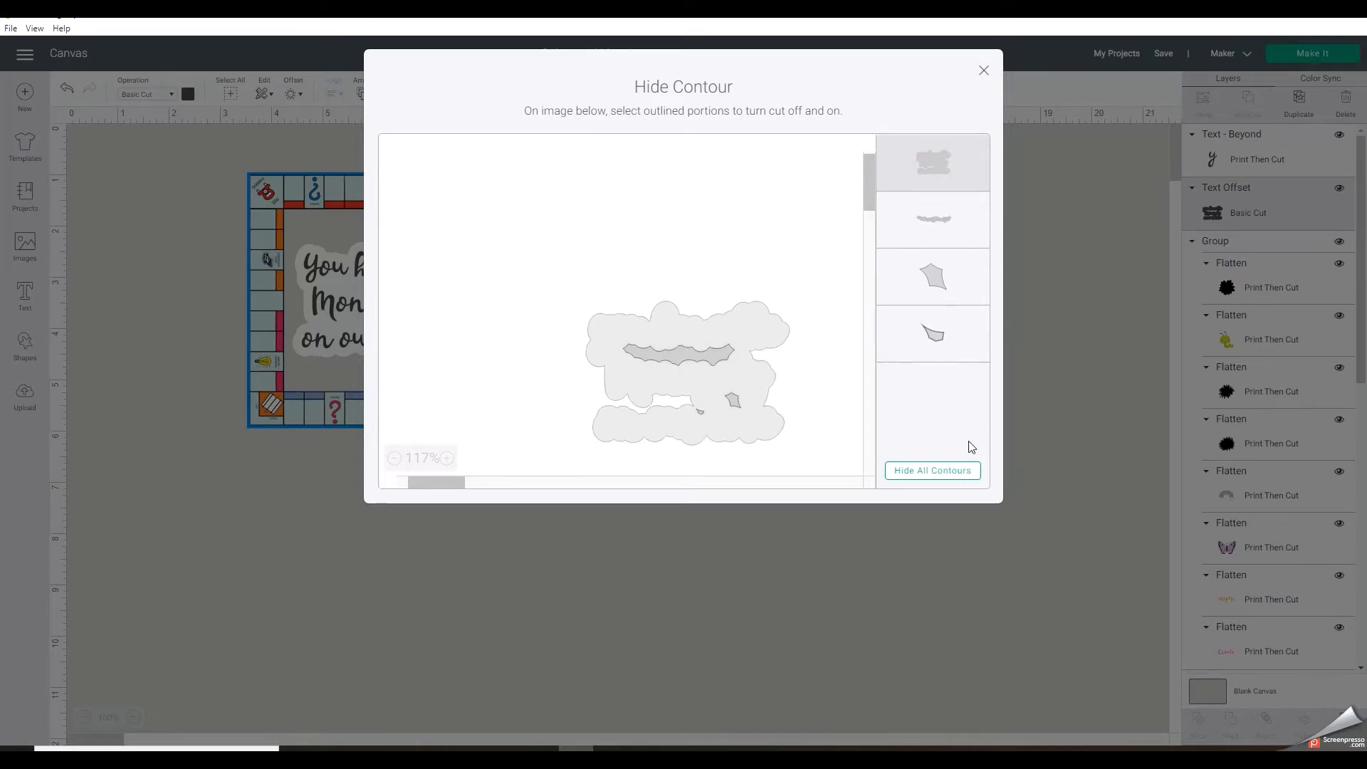
pyautogui.click(982, 69)
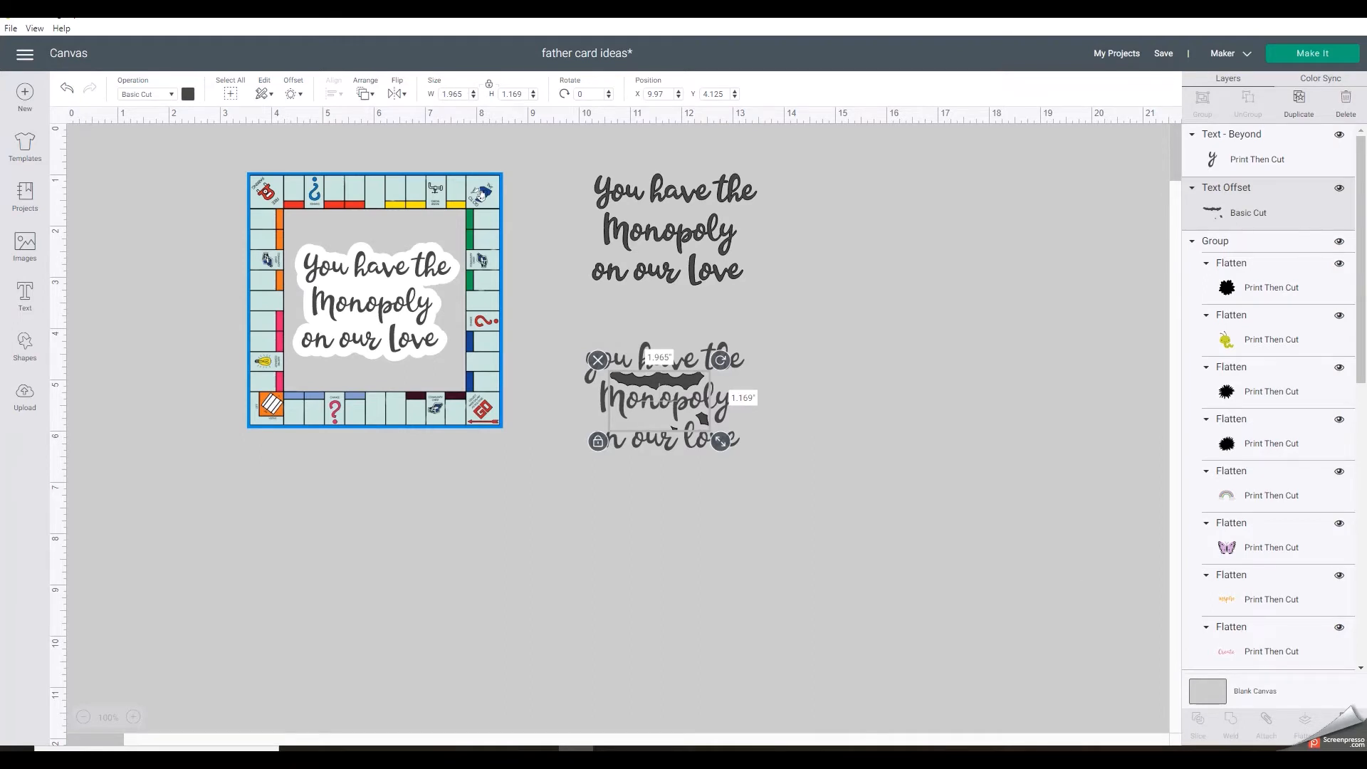
# Restore the offset's outer contour while hiding all its inner contours, and delete the offset shape.
pyautogui.click(1339, 722)
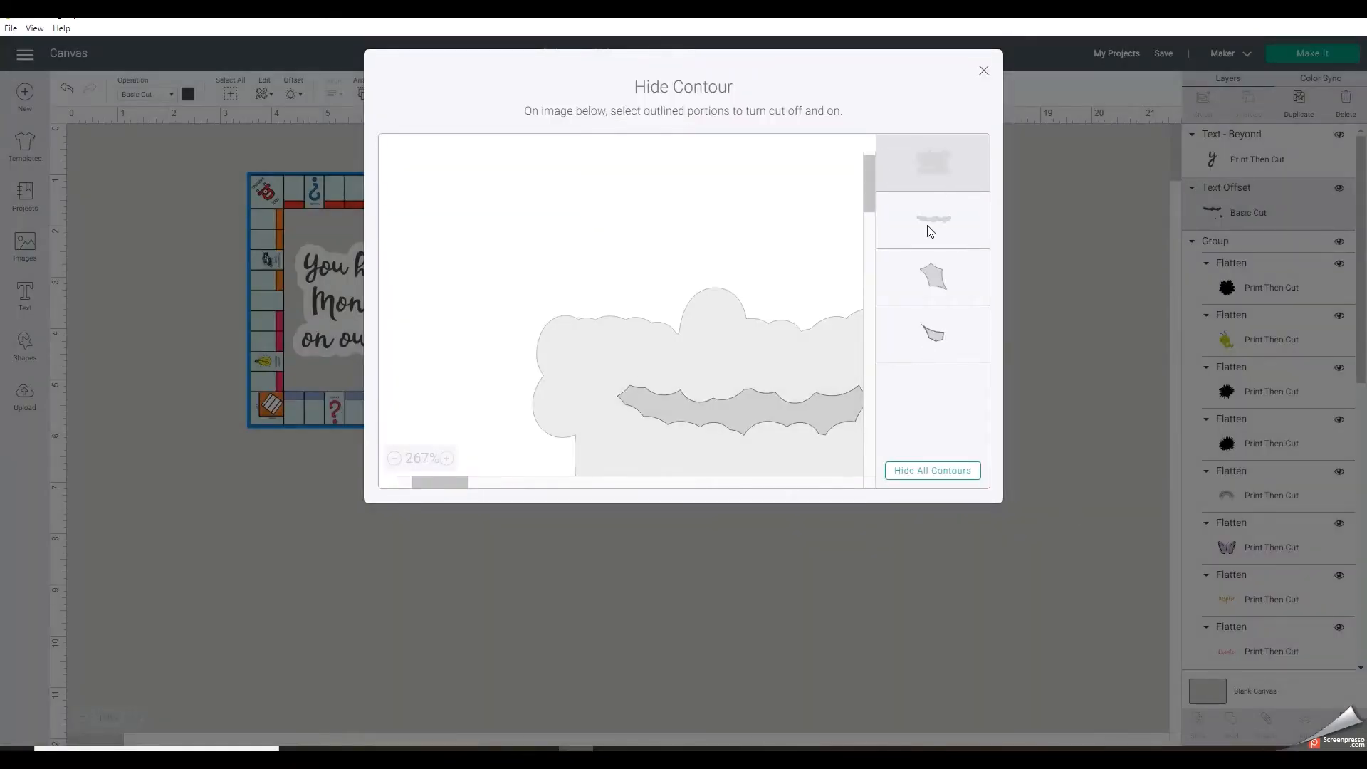
pyautogui.click(927, 179)
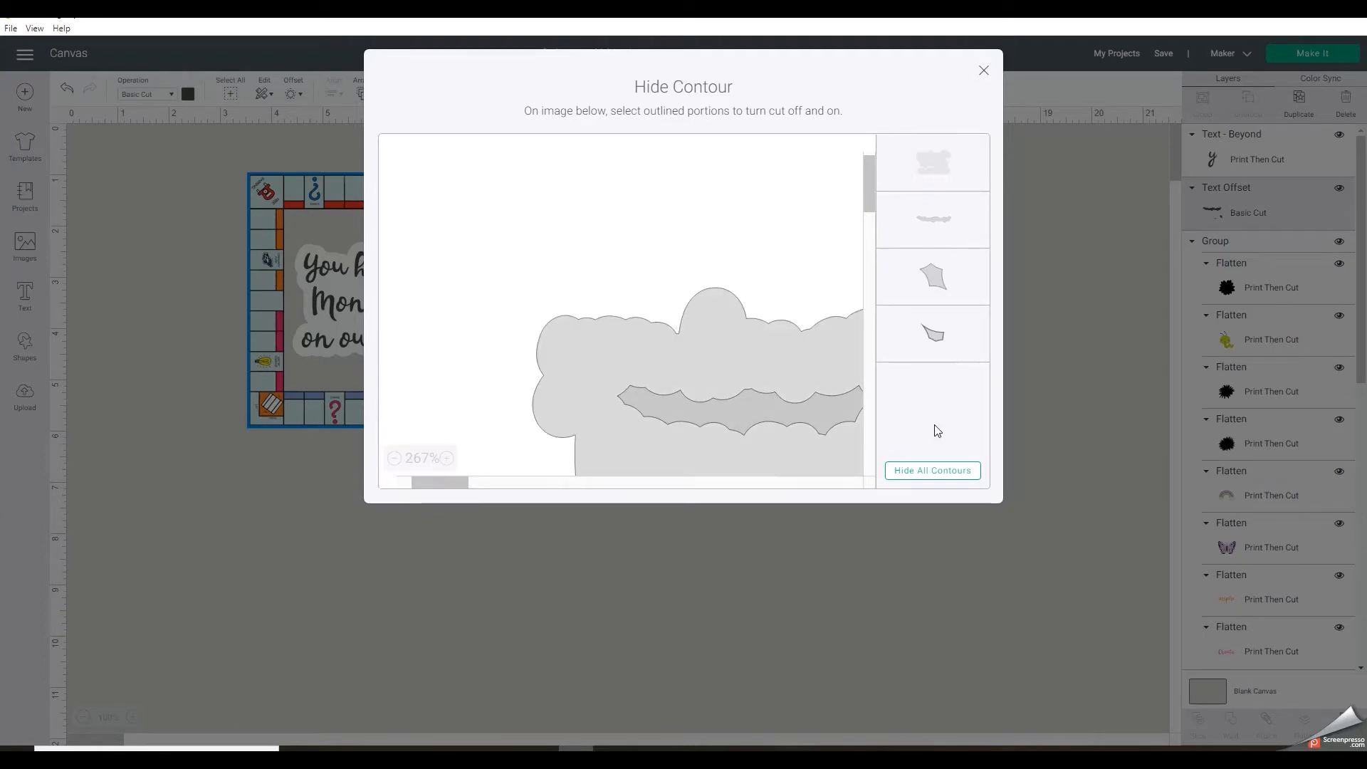
pyautogui.click(936, 470)
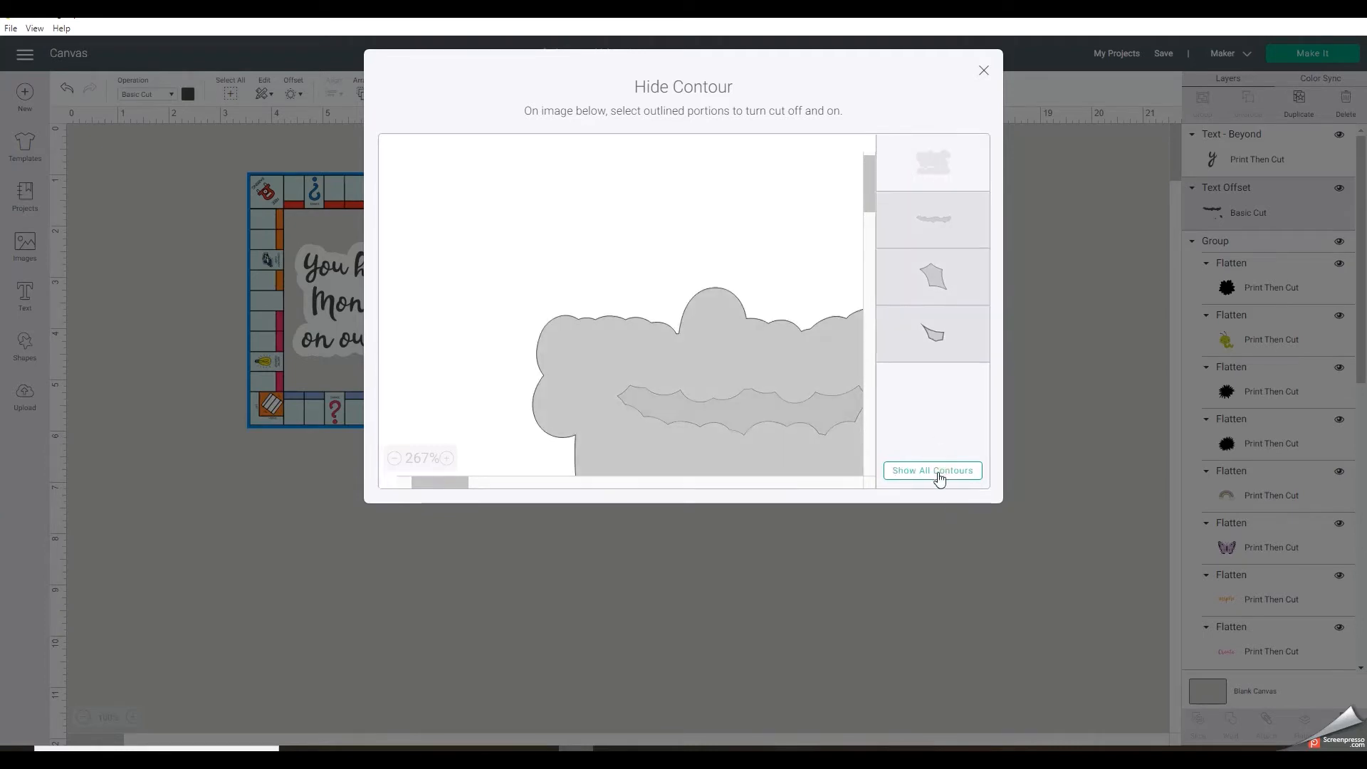
pyautogui.click(983, 70)
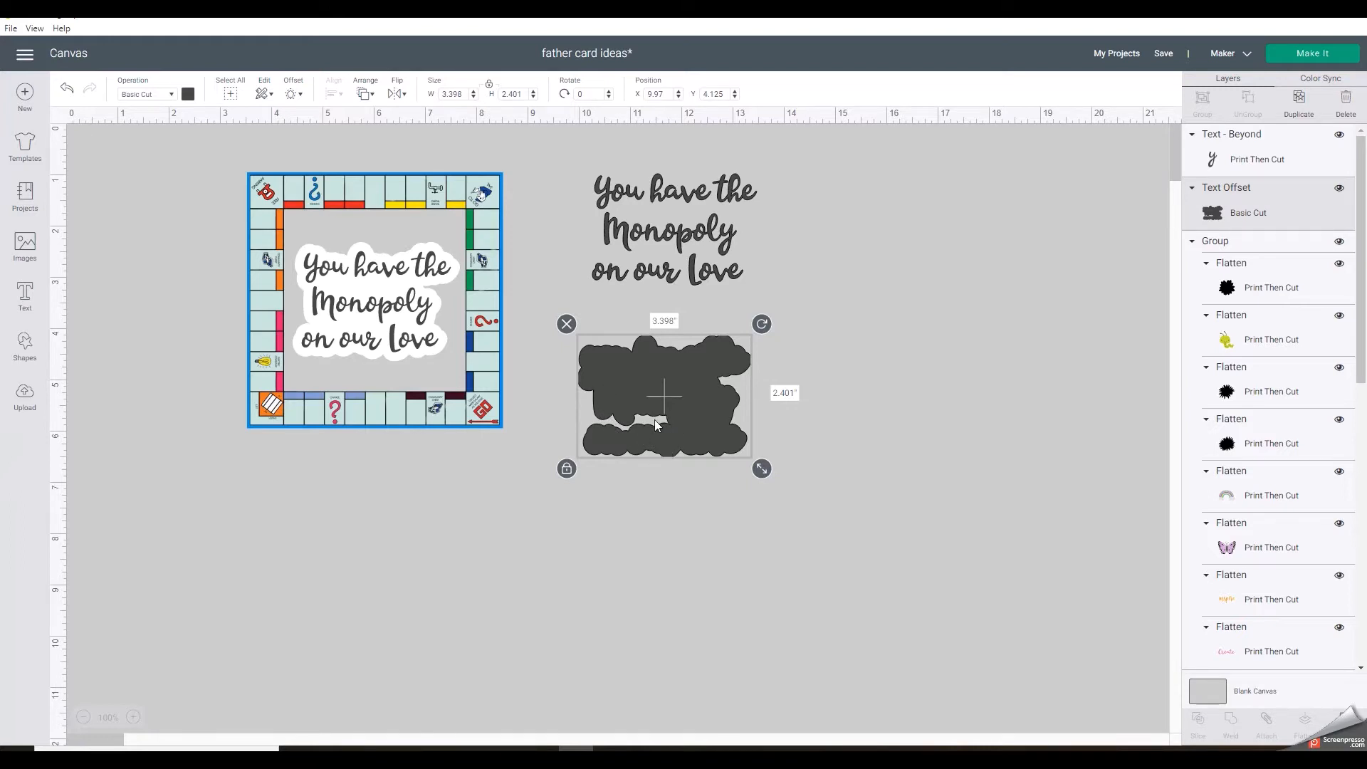
pyautogui.click(566, 325)
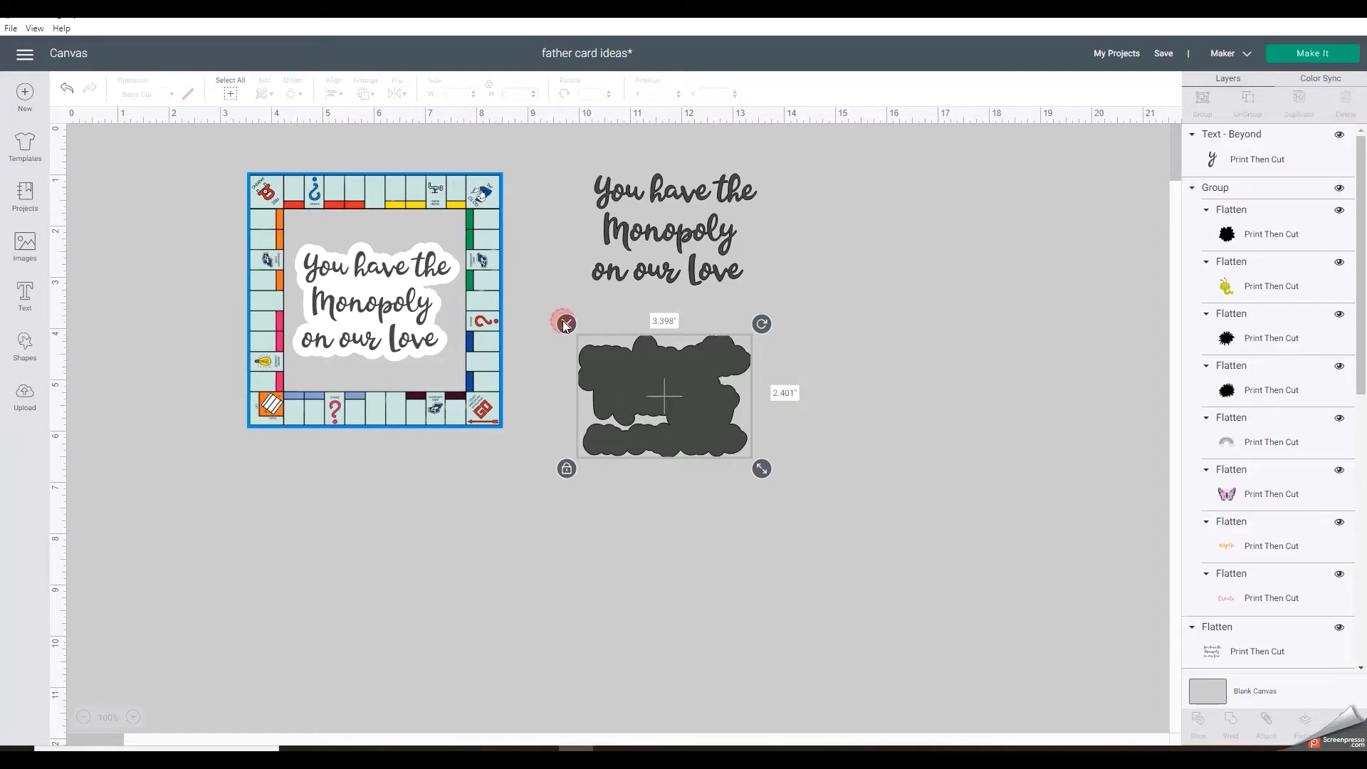
# Scale the new three-line text up proportionally to about 4.6 by 3.2 inches.
pyautogui.click(678, 404)
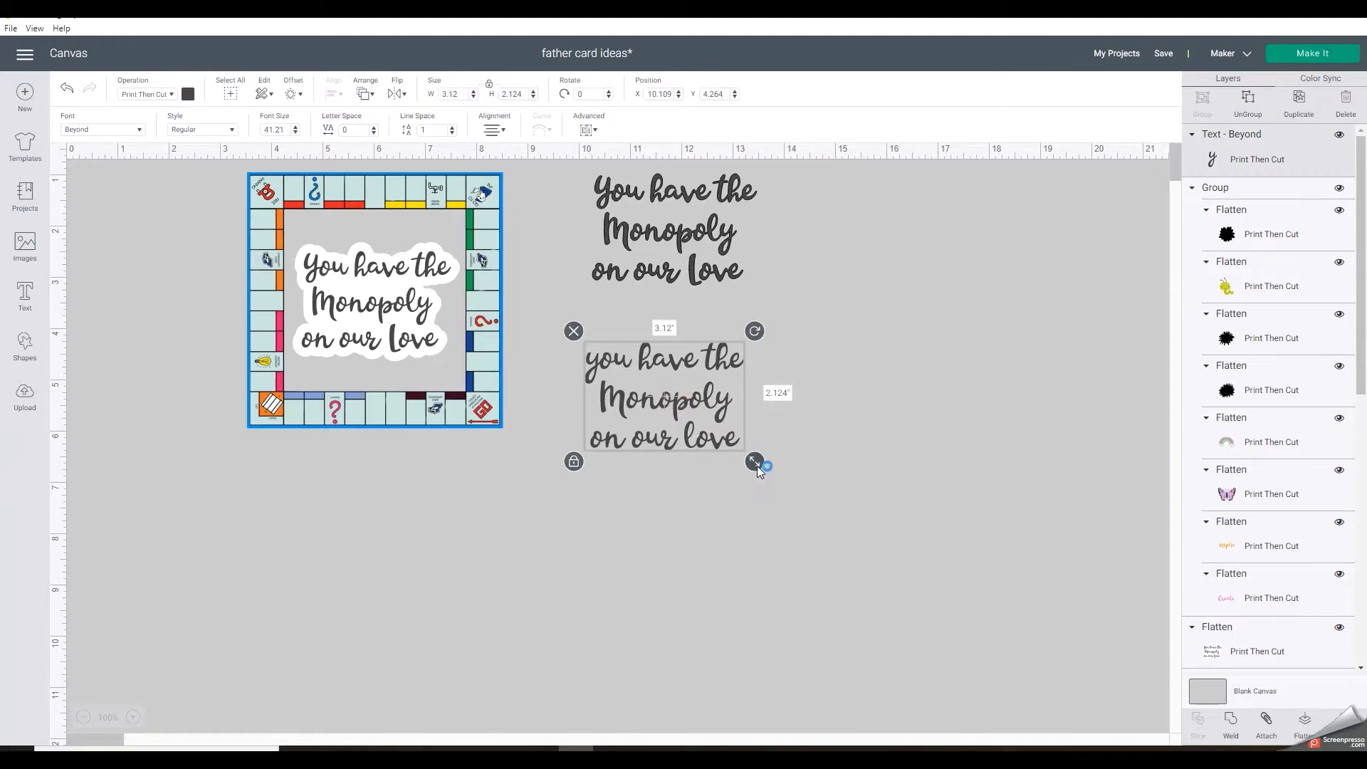
pyautogui.moveTo(757, 464); pyautogui.dragTo(815, 507)
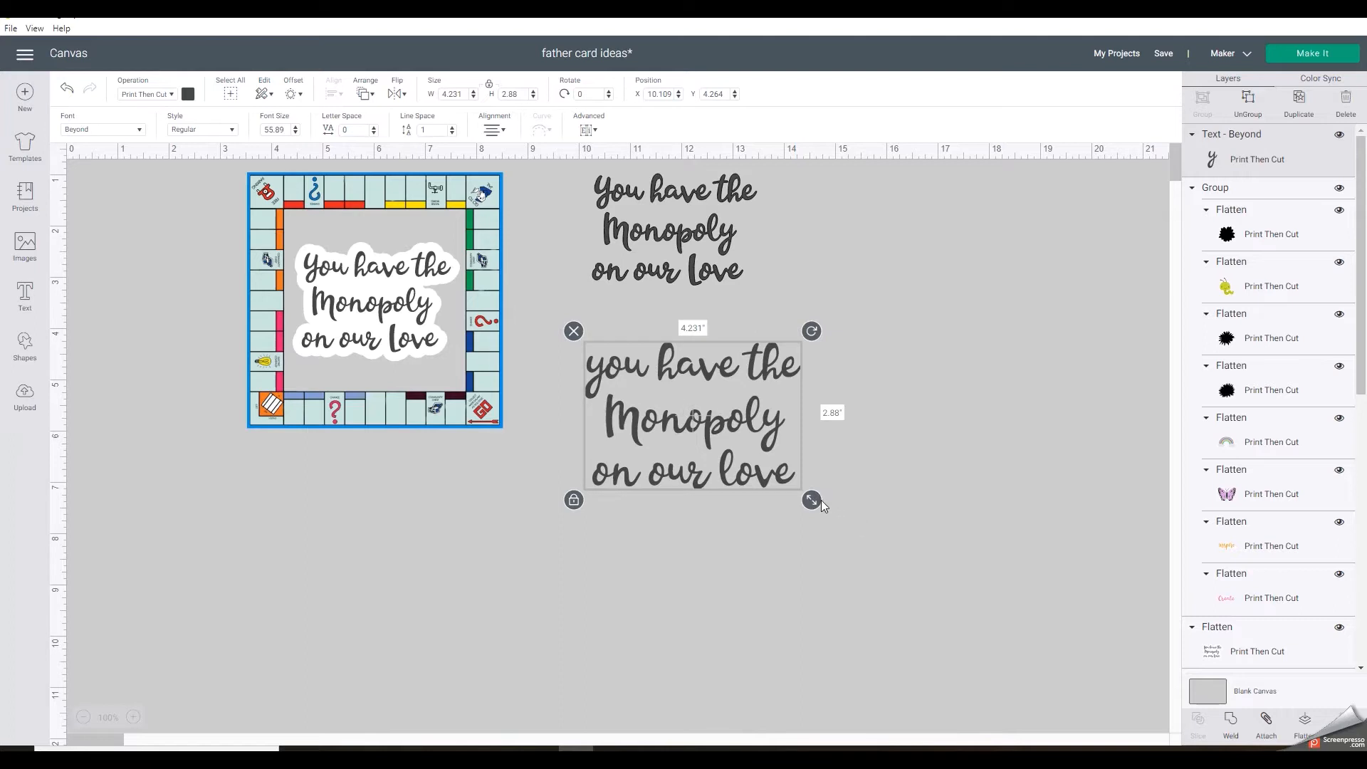
pyautogui.moveTo(822, 502); pyautogui.dragTo(841, 514)
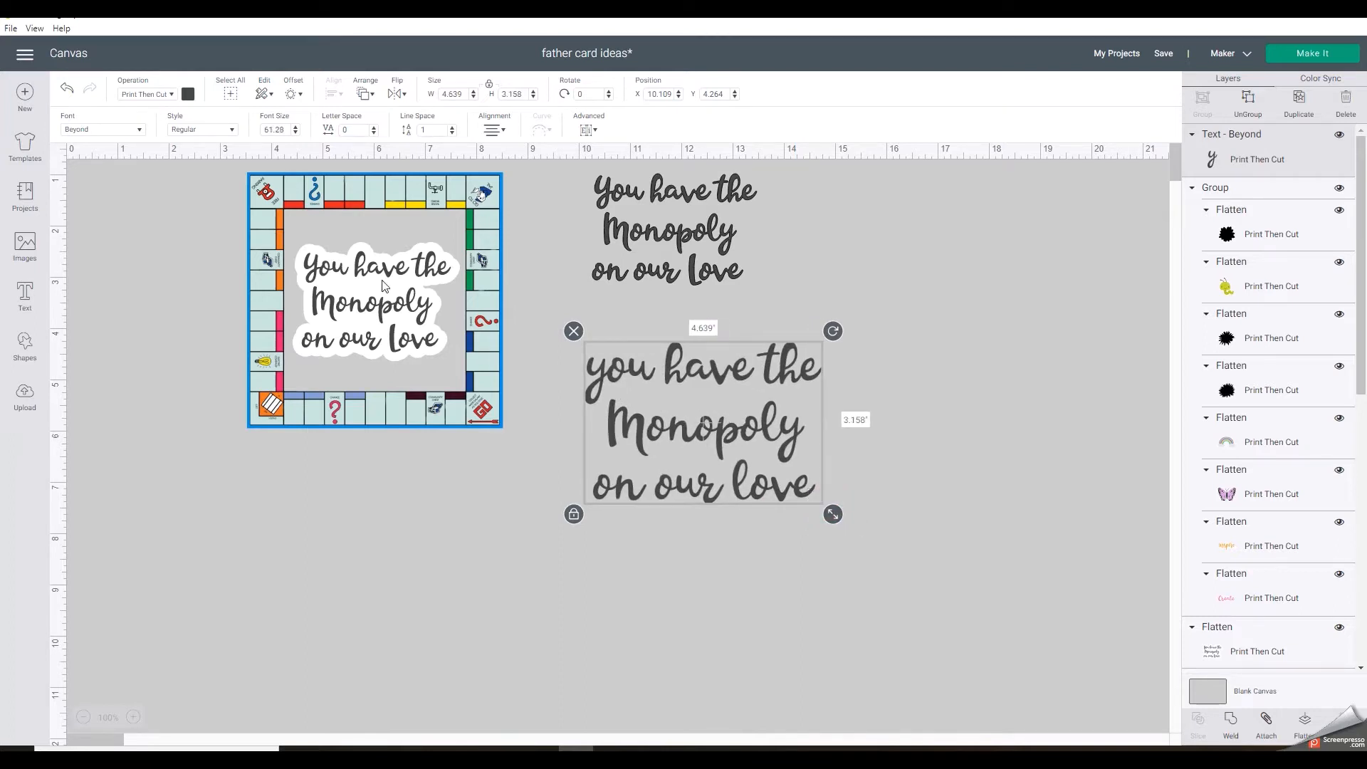
# Create a 0.306 in offset with rounded corners and welded offsets around the enlarged text.
pyautogui.click(292, 95)
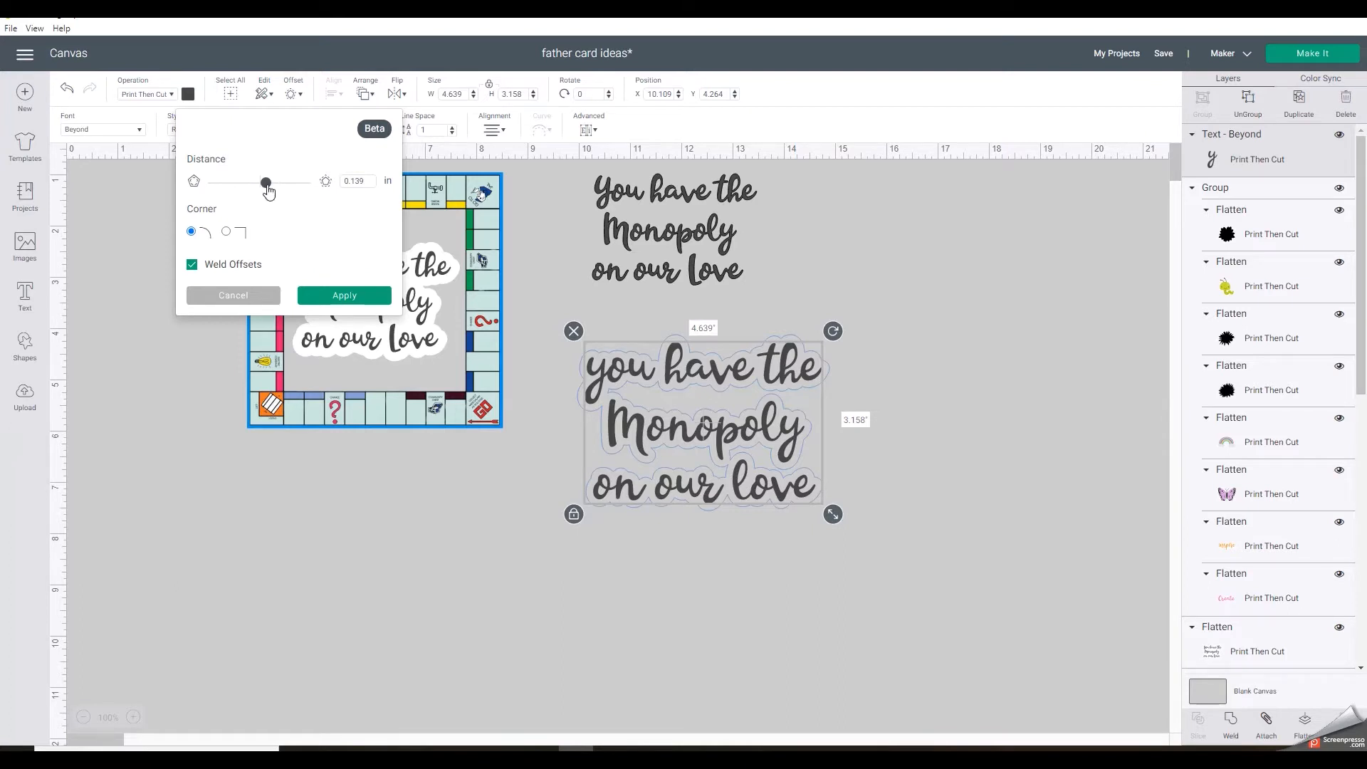
pyautogui.moveTo(268, 190)
pyautogui.mouseDown()
pyautogui.moveTo(294, 200)
pyautogui.moveTo(276, 192)
pyautogui.mouseUp()
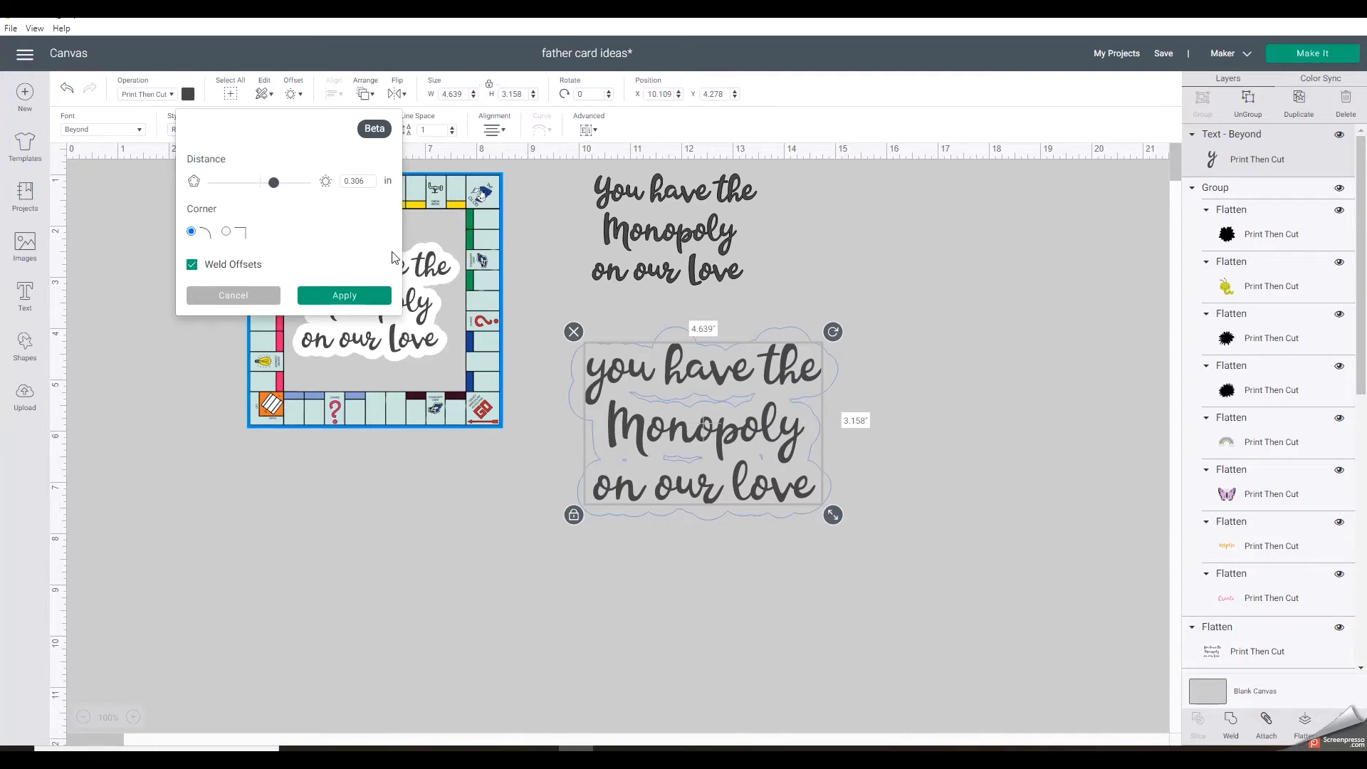
pyautogui.click(344, 296)
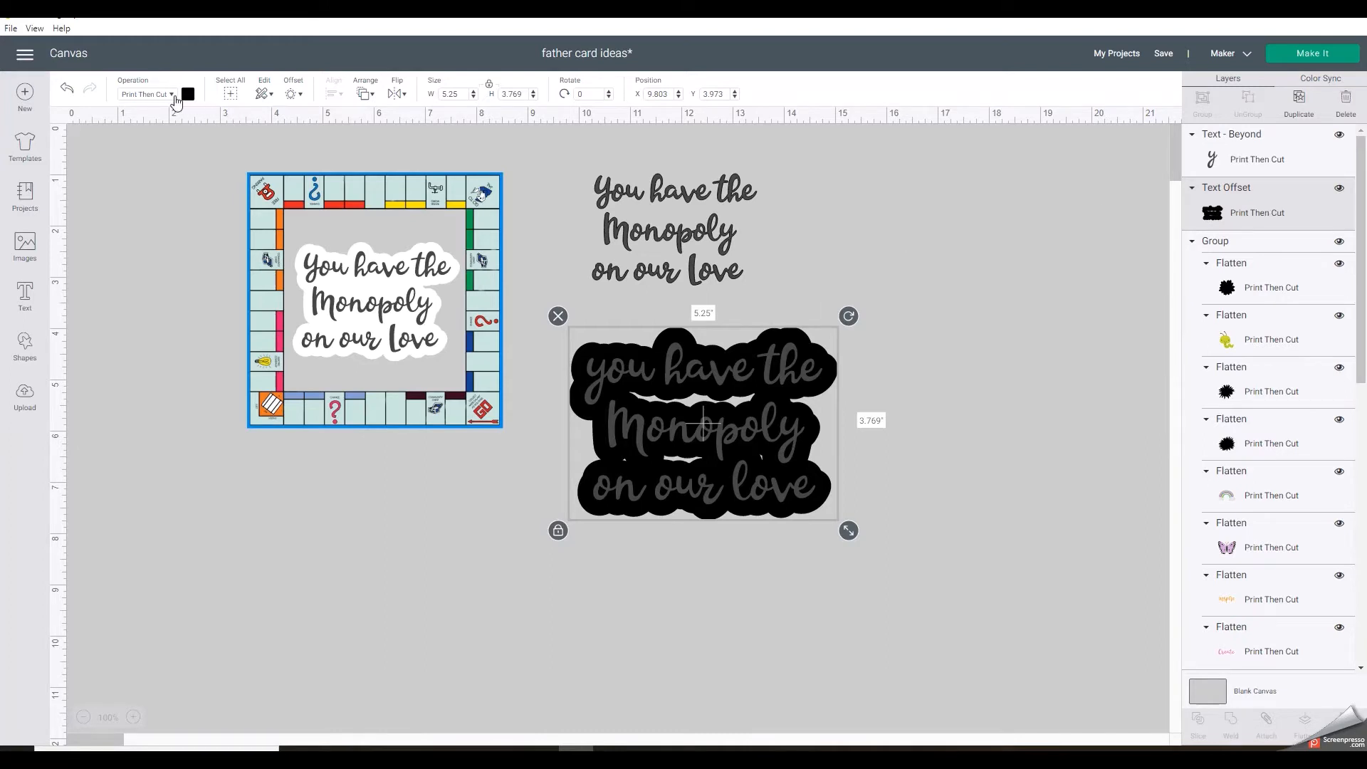
# Set the text offset's operation to Basic Cut and hide all its inner contours, keeping only the outer outline.
pyautogui.click(172, 95)
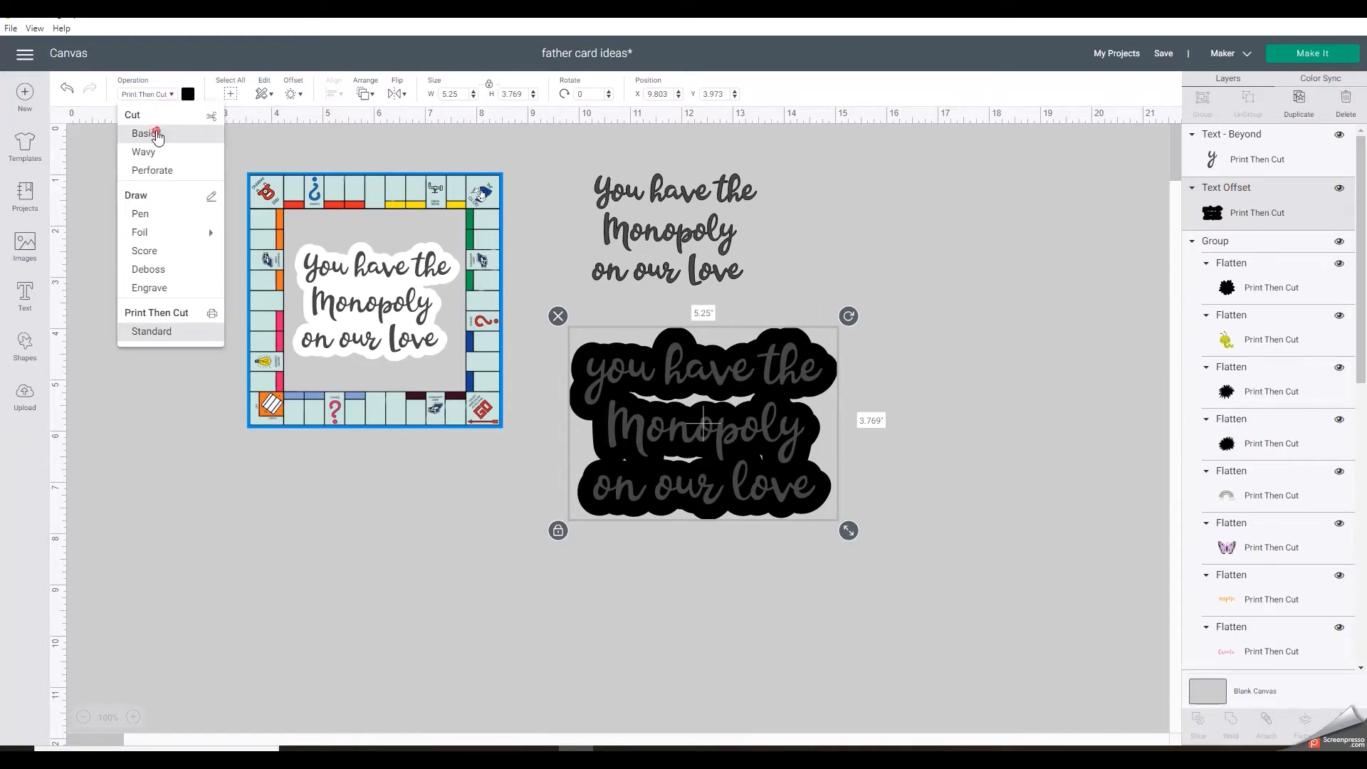
pyautogui.click(158, 136)
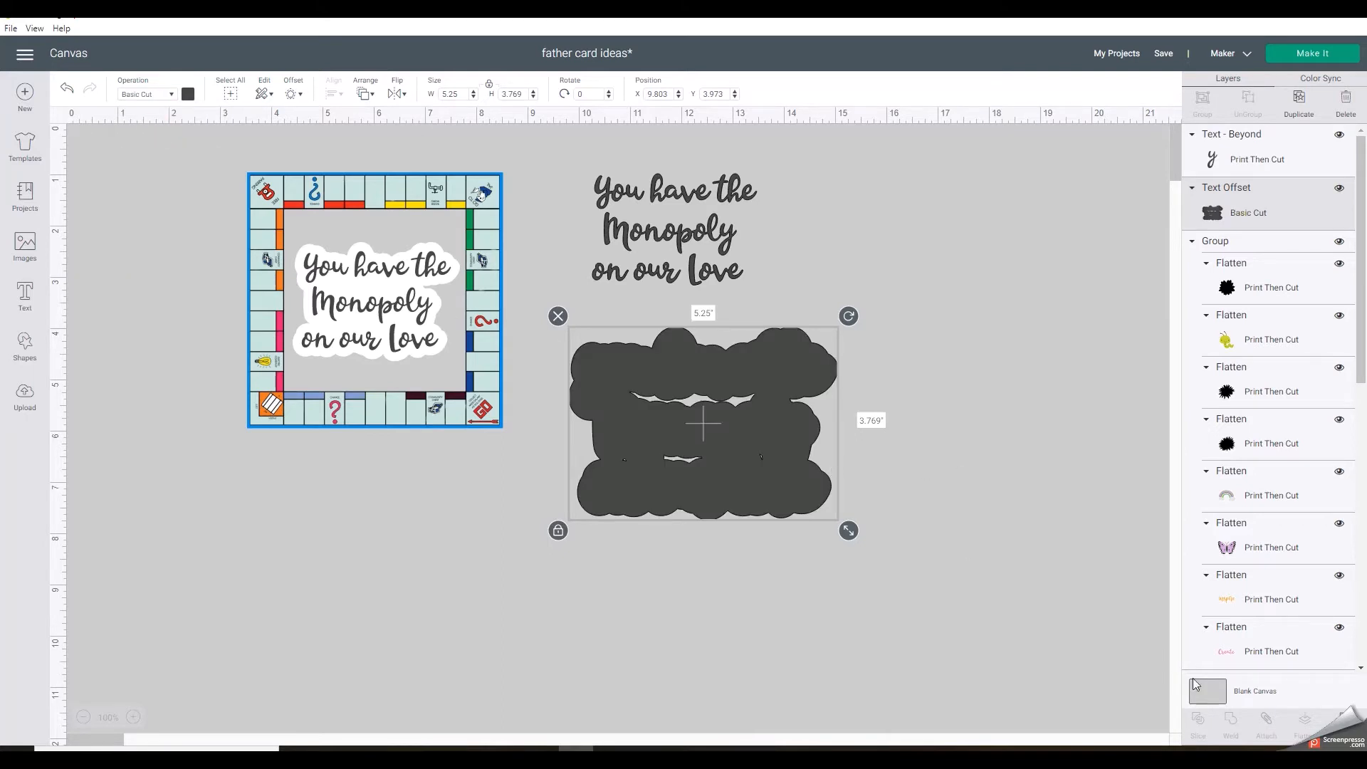
pyautogui.click(1341, 725)
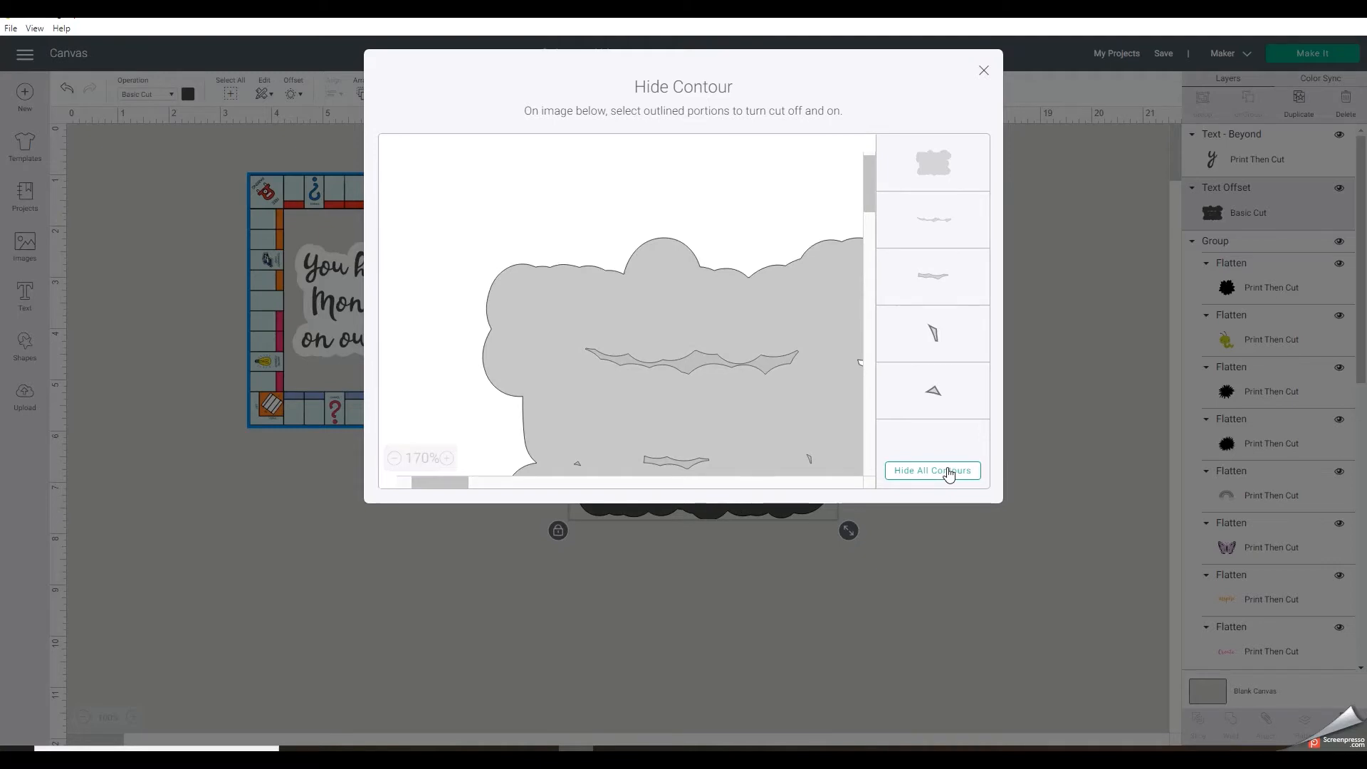
pyautogui.click(947, 471)
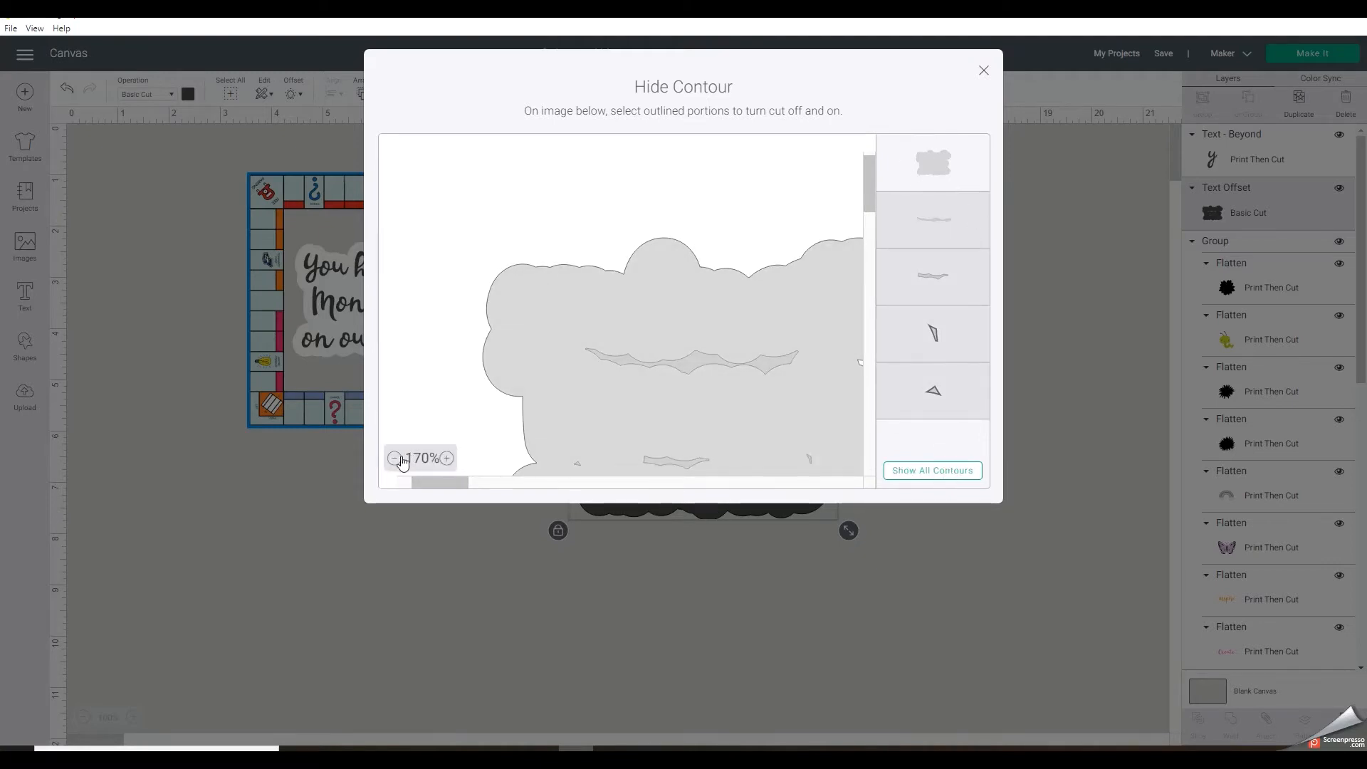
pyautogui.click(394, 458)
pyautogui.click(394, 458)
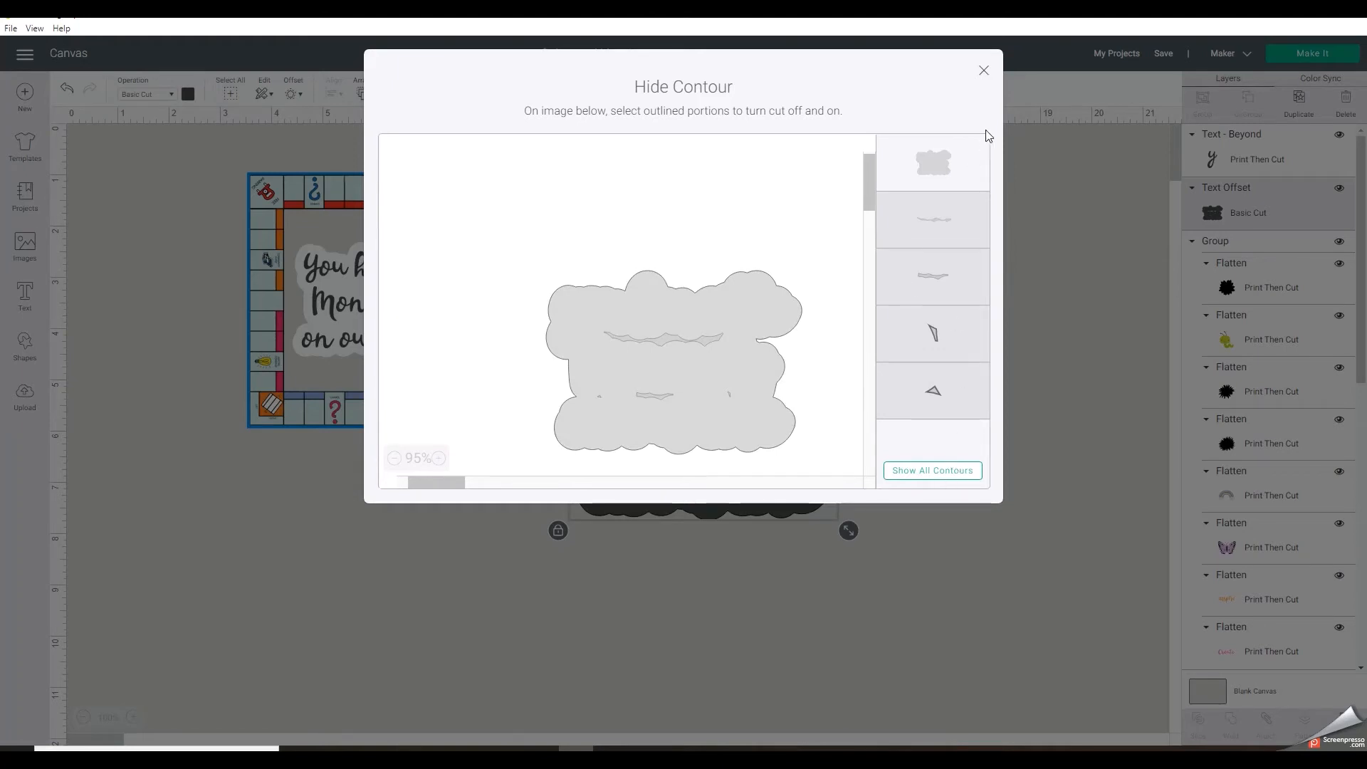
pyautogui.click(982, 68)
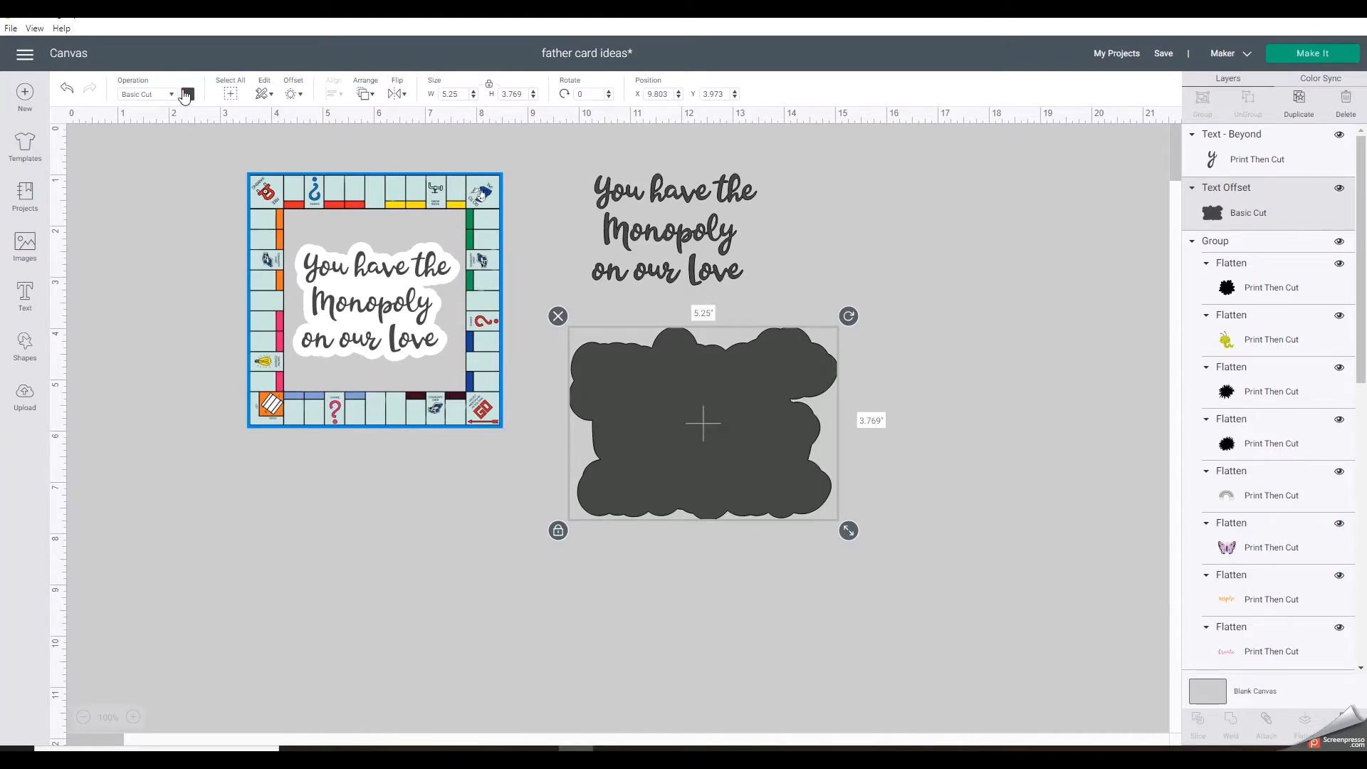
# Color the text offset white and select it together with the three-line text.
pyautogui.click(186, 94)
pyautogui.click(205, 265)
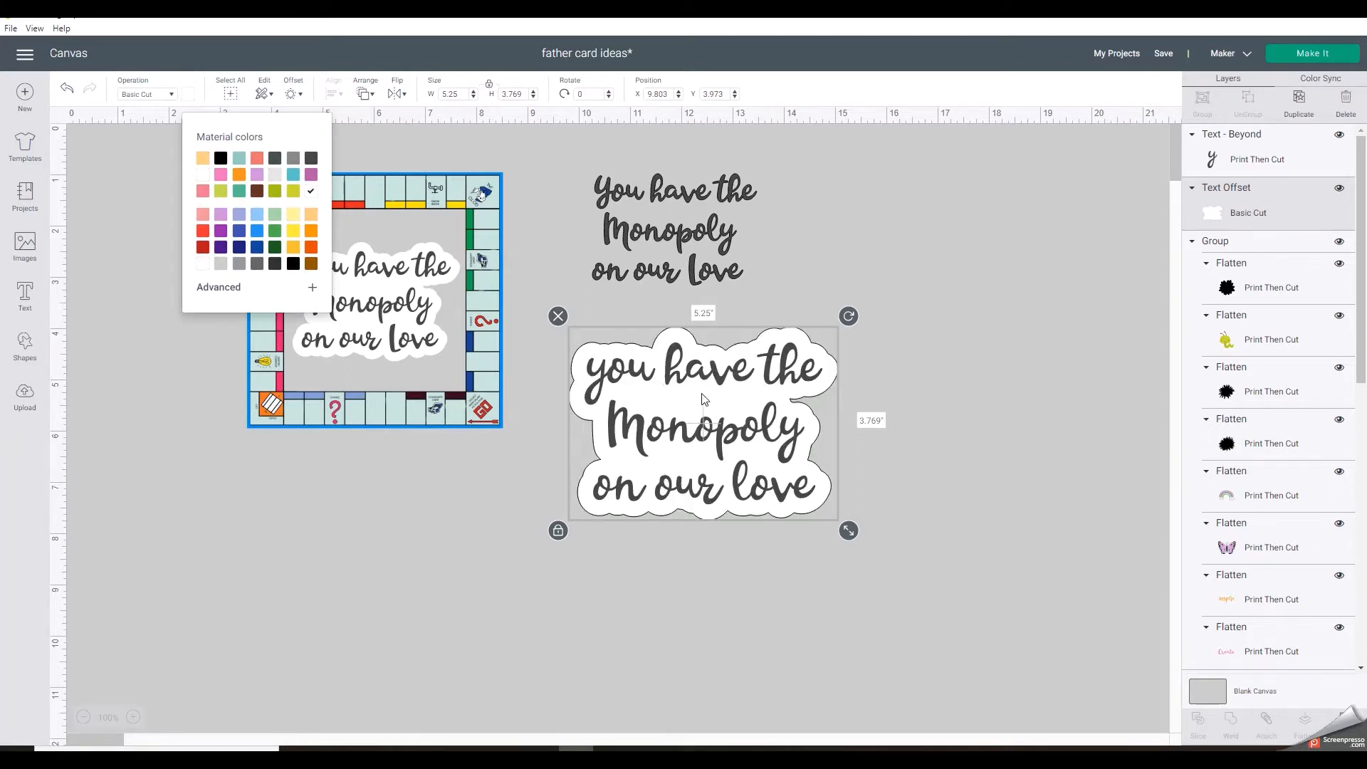
pyautogui.click(918, 501)
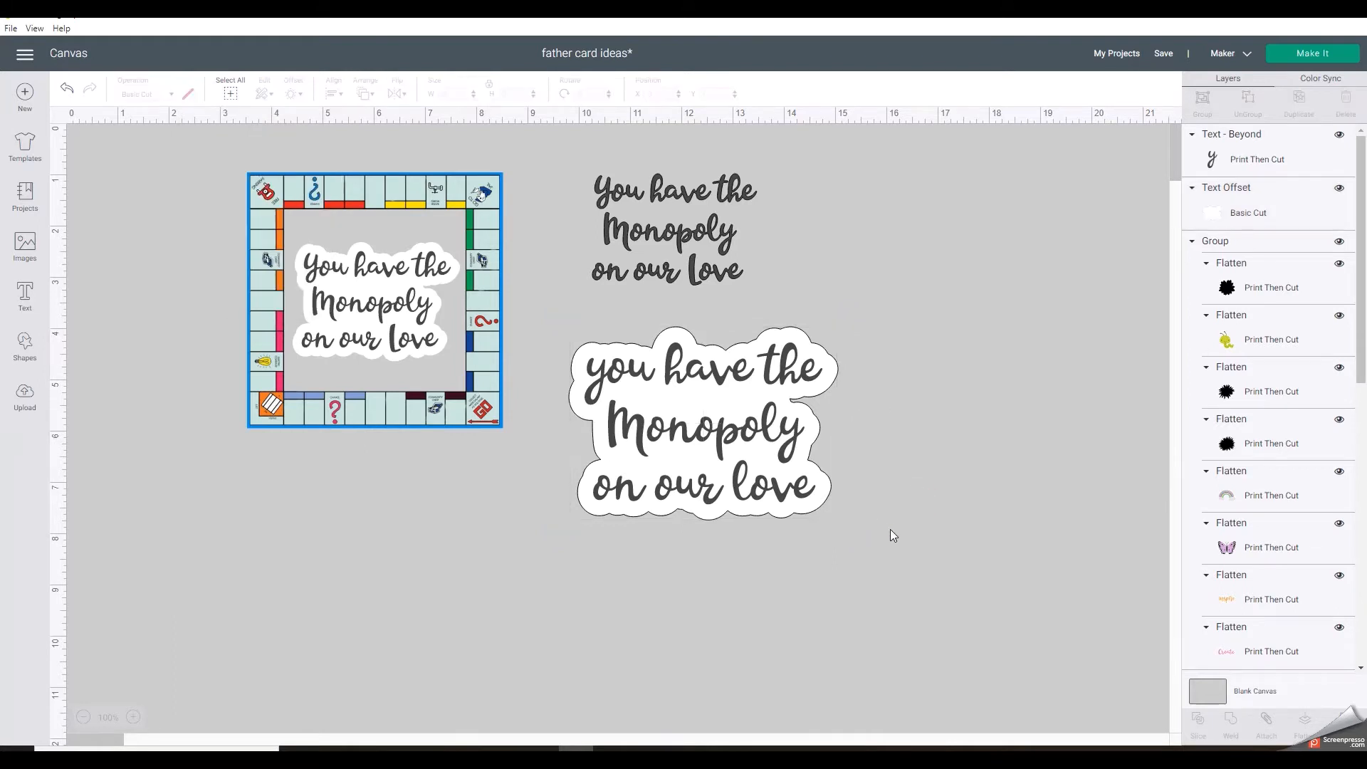
pyautogui.moveTo(890, 528); pyautogui.dragTo(624, 334)
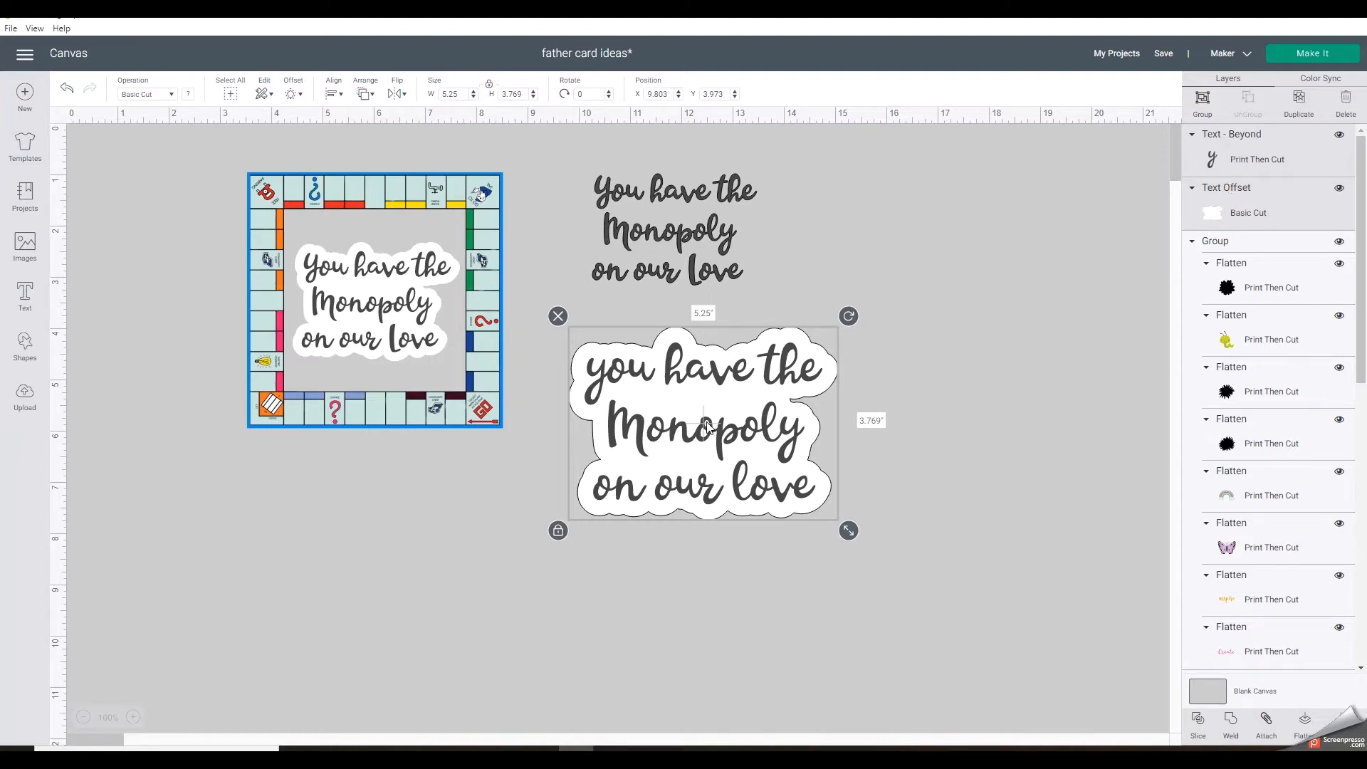
# Flatten the text with its white offset and place it below the Monopoly board at about 3.2 by 2.3 inches.
pyautogui.click(1303, 723)
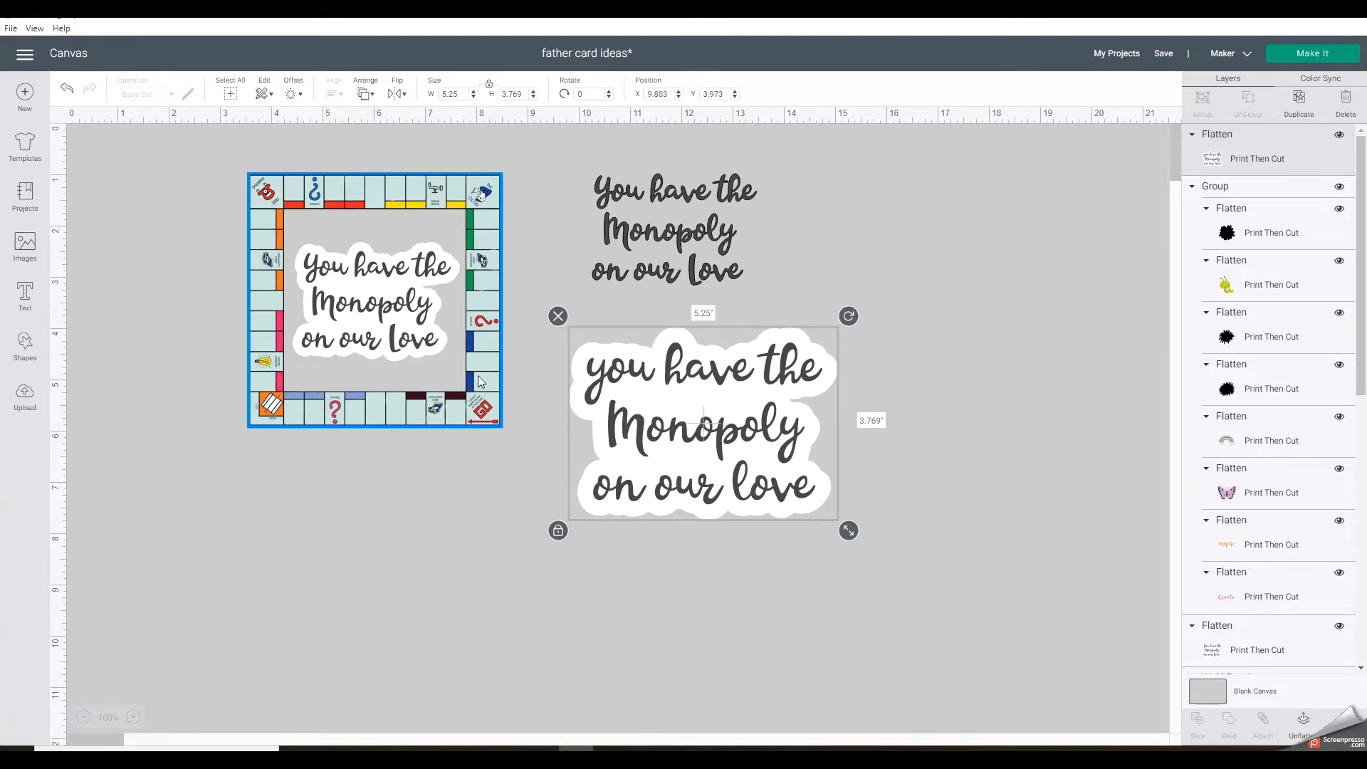
pyautogui.moveTo(848, 530); pyautogui.dragTo(734, 447)
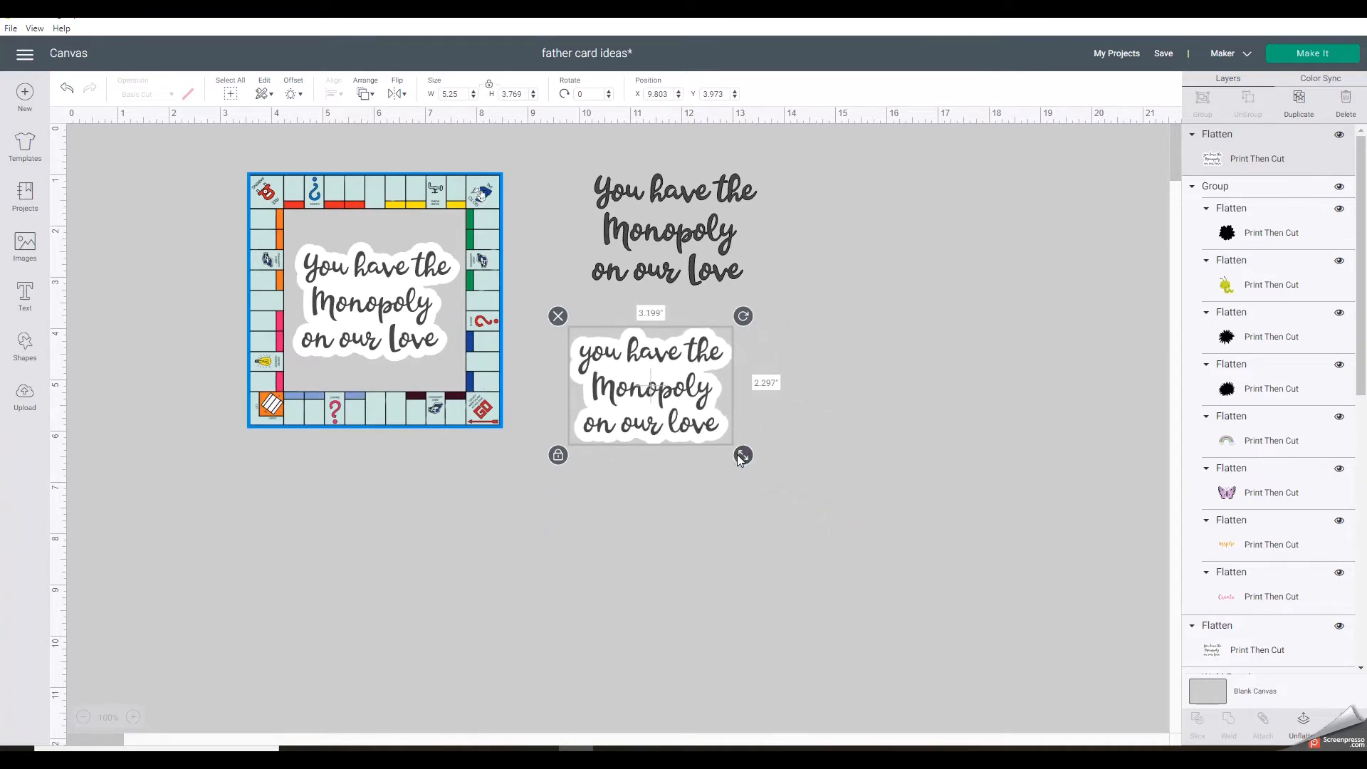
pyautogui.moveTo(664, 403); pyautogui.dragTo(423, 600)
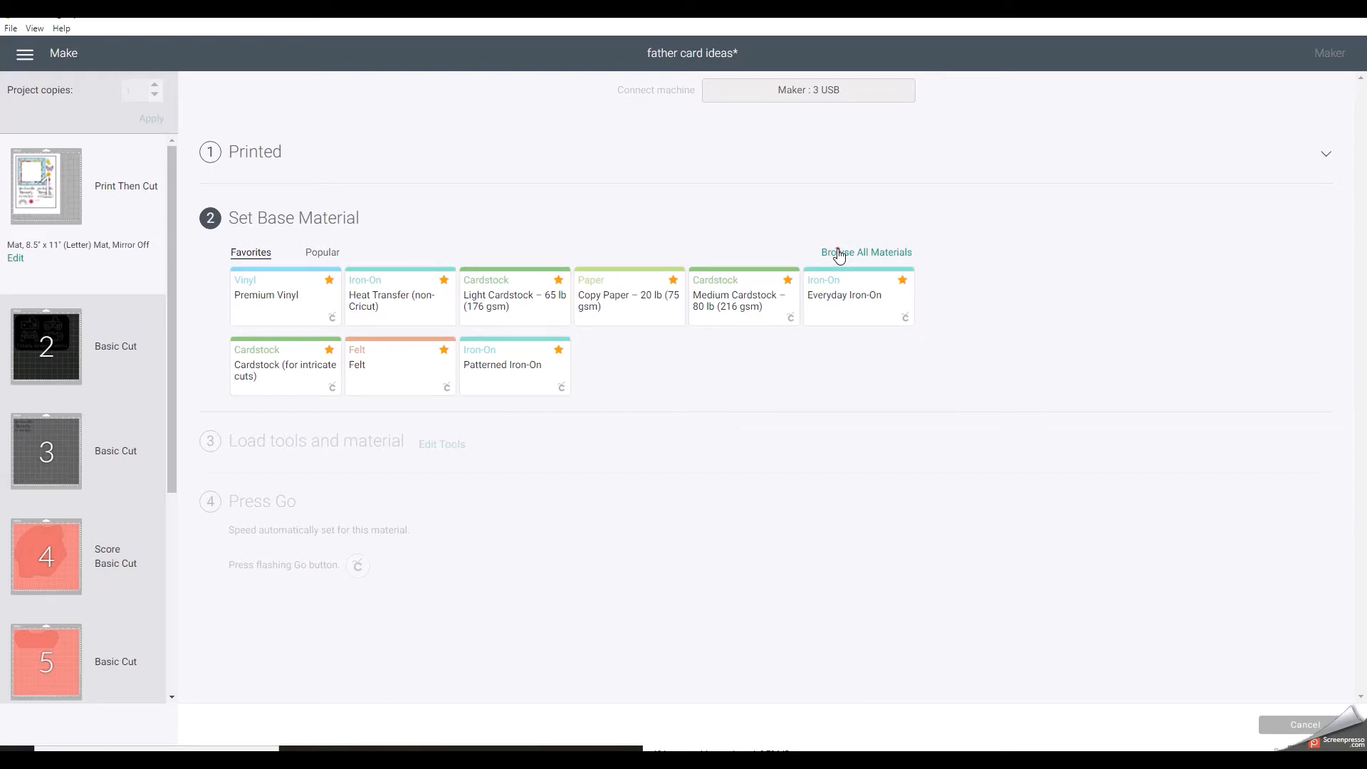
# Find "printable" among all materials, set the base material to Printable Vinyl and its cutting pressure to More.
pyautogui.click(839, 254)
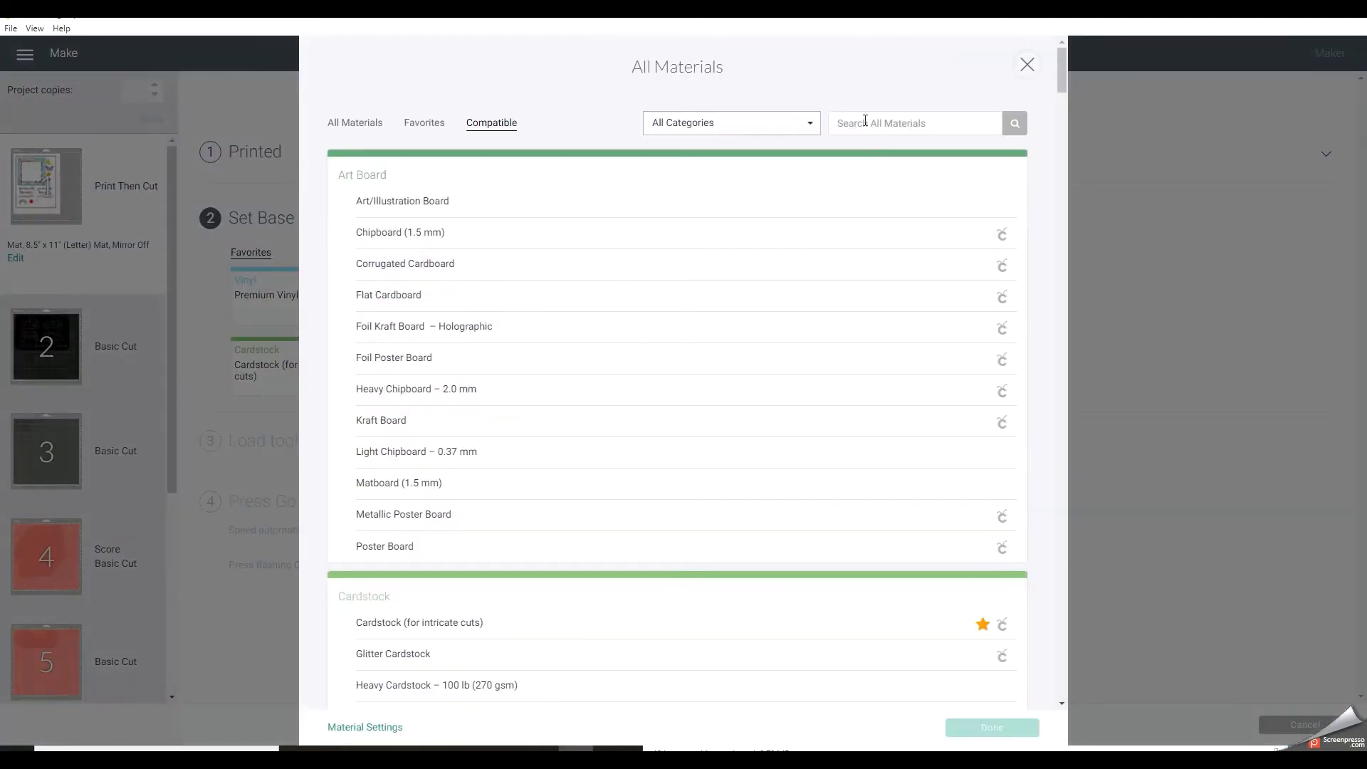
pyautogui.click(863, 123)
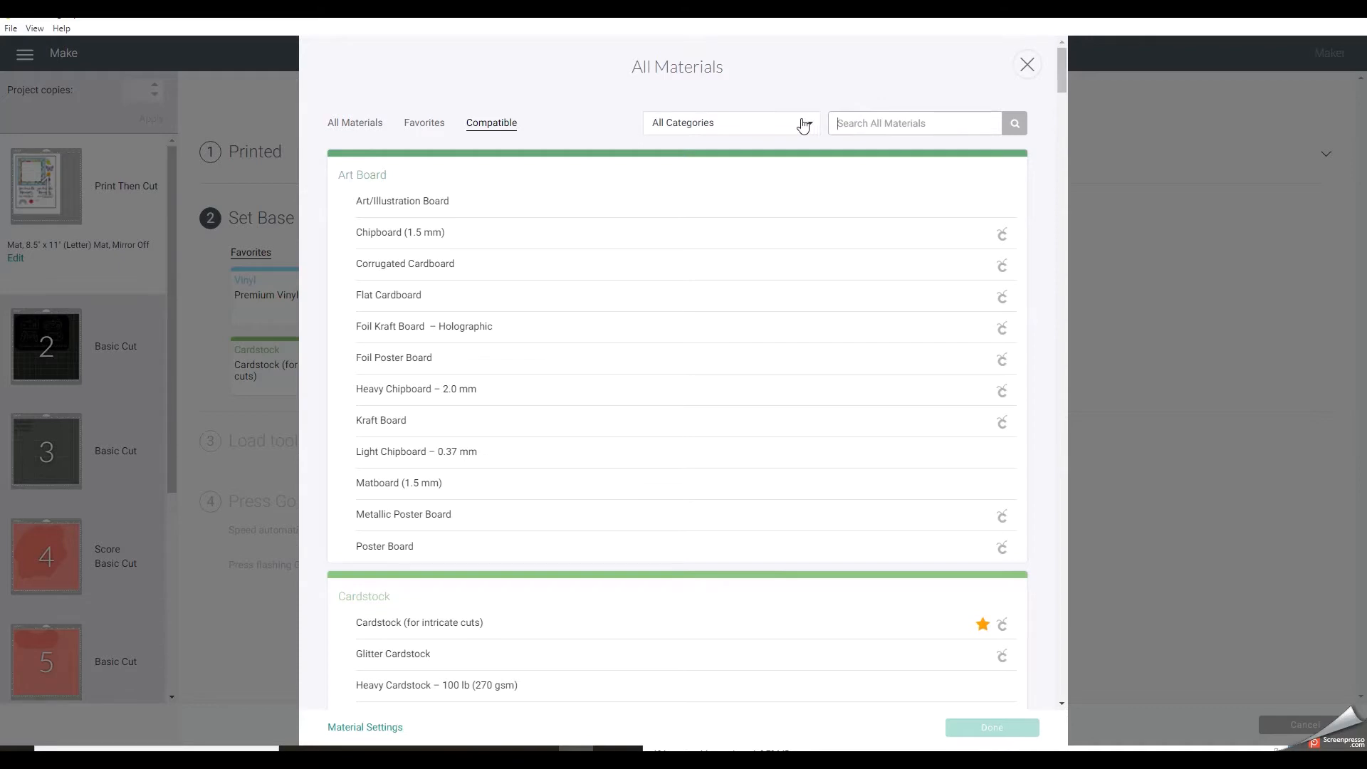
pyautogui.write('printable')
pyautogui.press('Return')
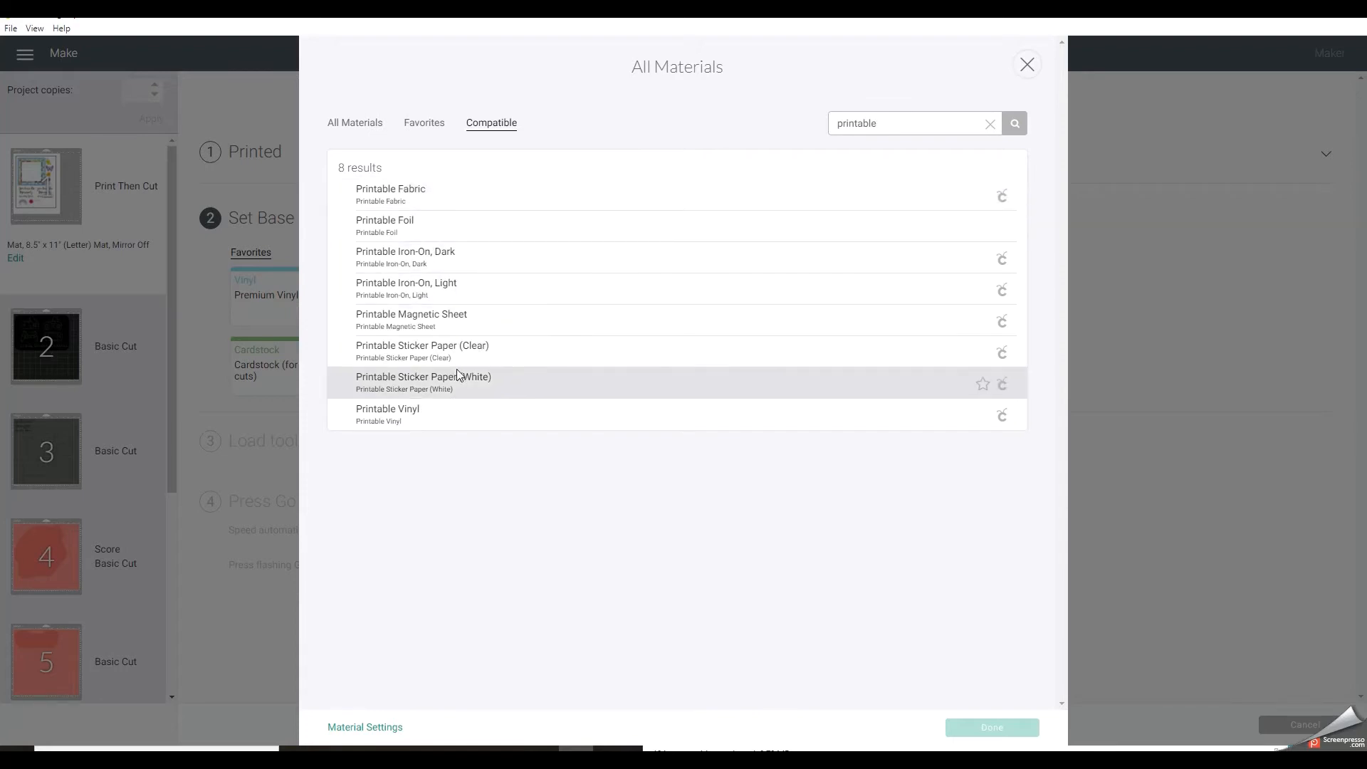
pyautogui.click(458, 421)
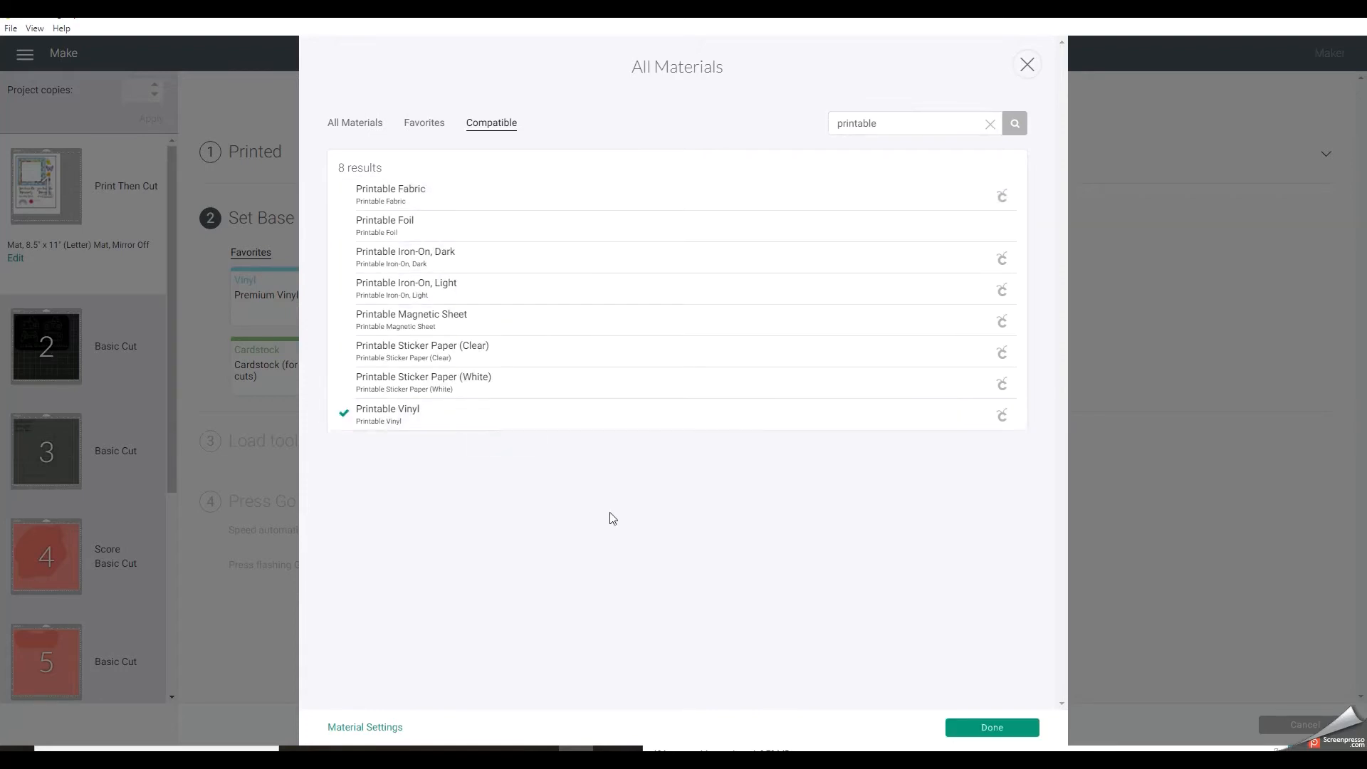
pyautogui.click(990, 726)
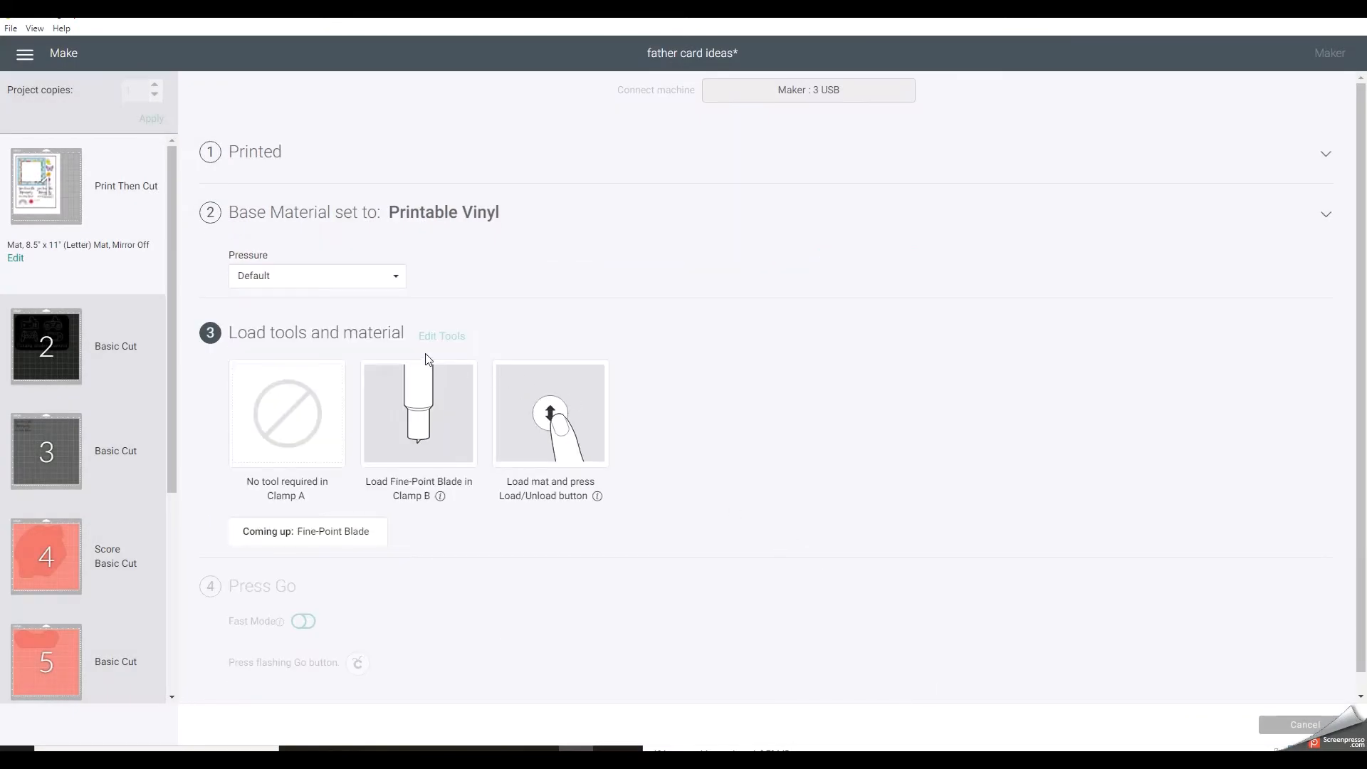
pyautogui.click(396, 284)
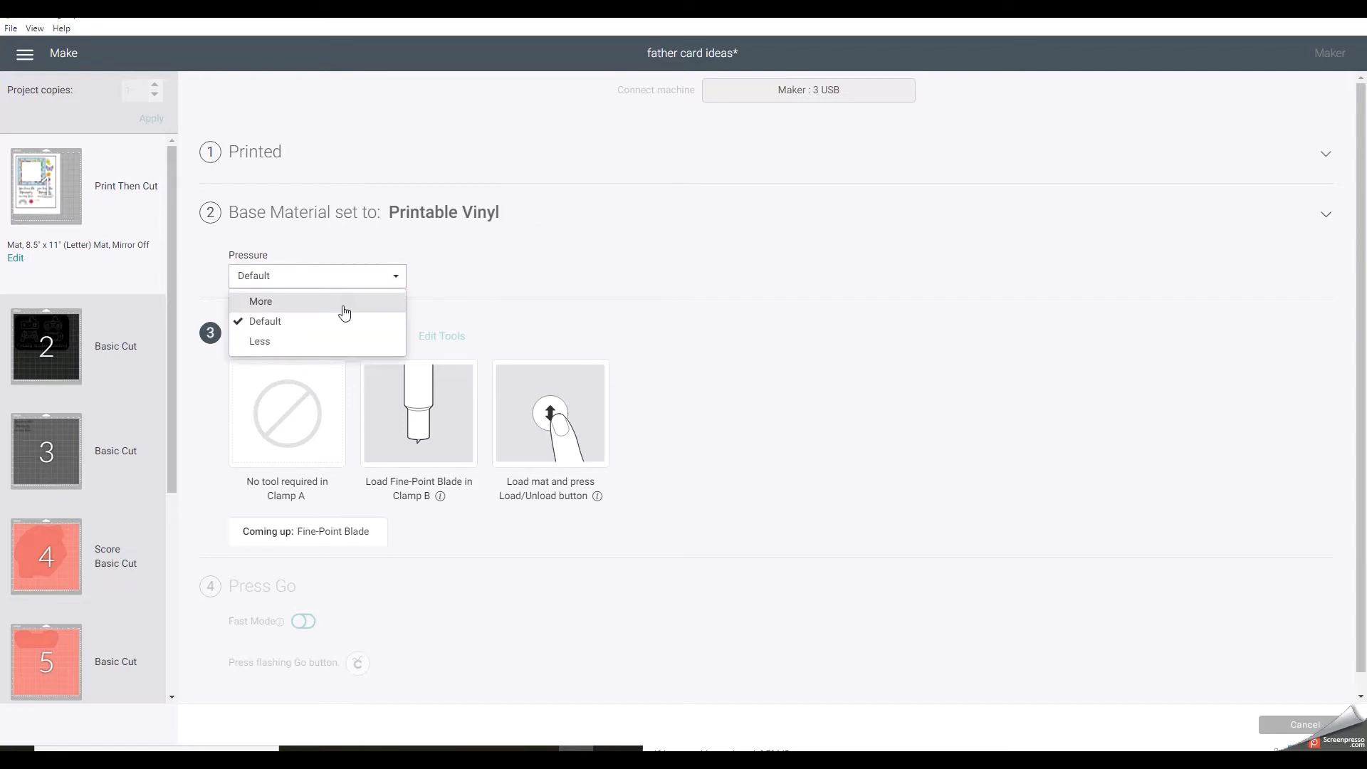
pyautogui.click(342, 305)
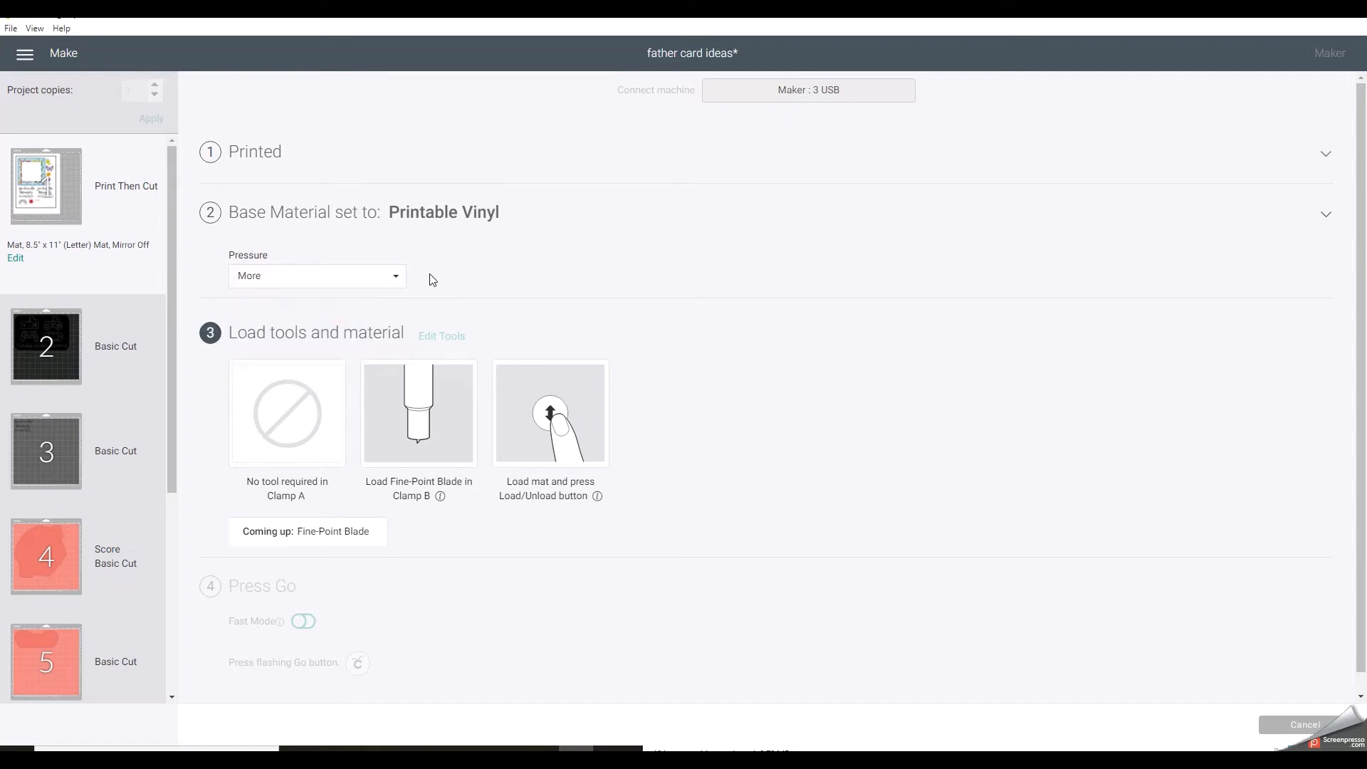